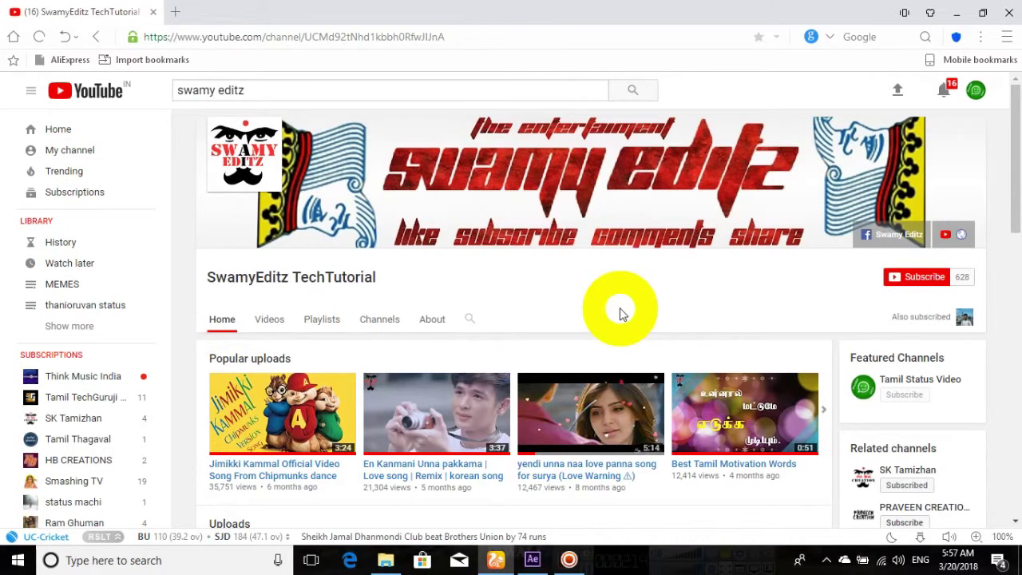
Subscribe to the tutorial channel and save the bell setting 'Send me all notifications for this channel'.
left_click_drag(692, 213, 228, 205)
left_click(446, 351)
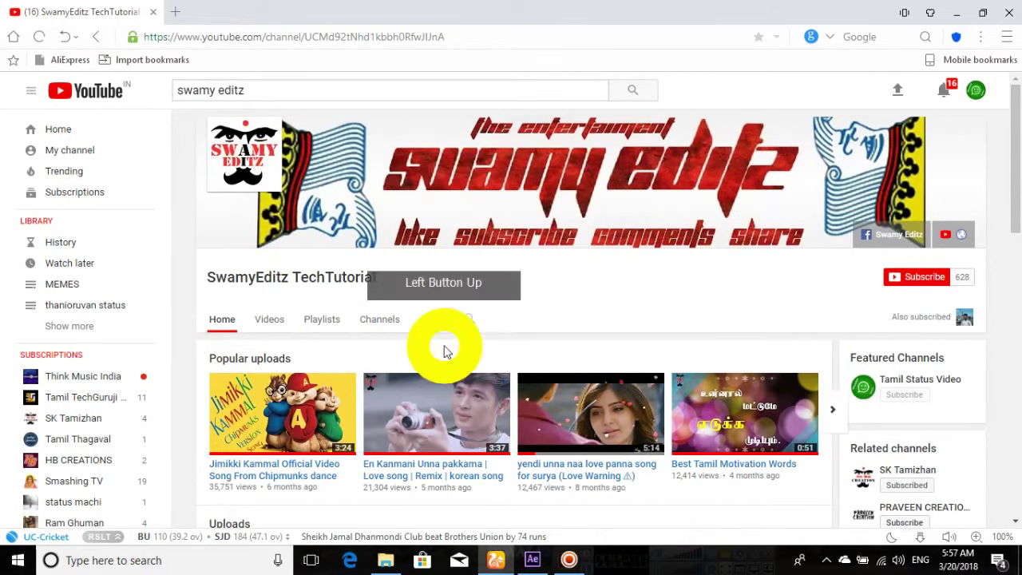
left_click(919, 279)
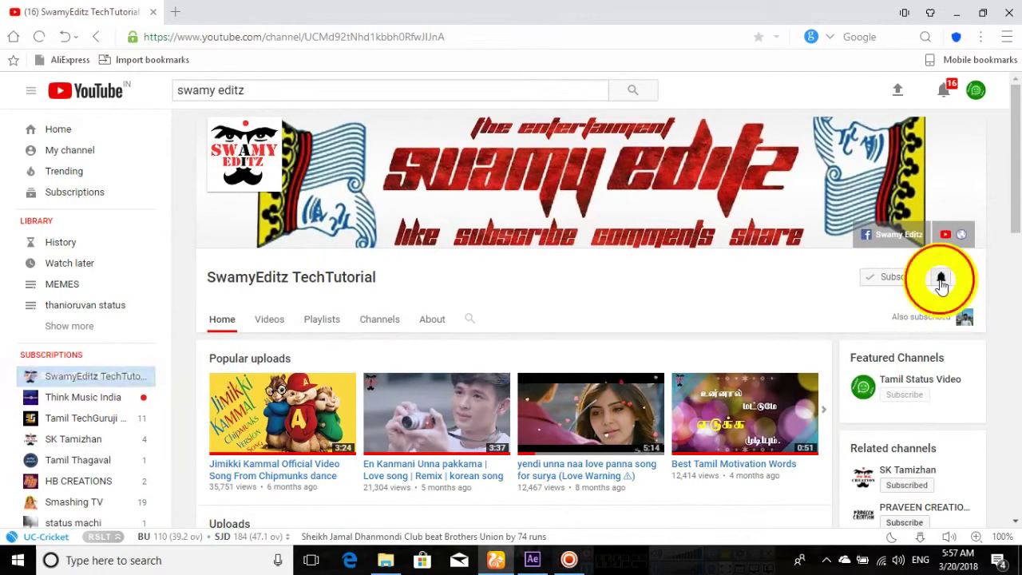
left_click(941, 280)
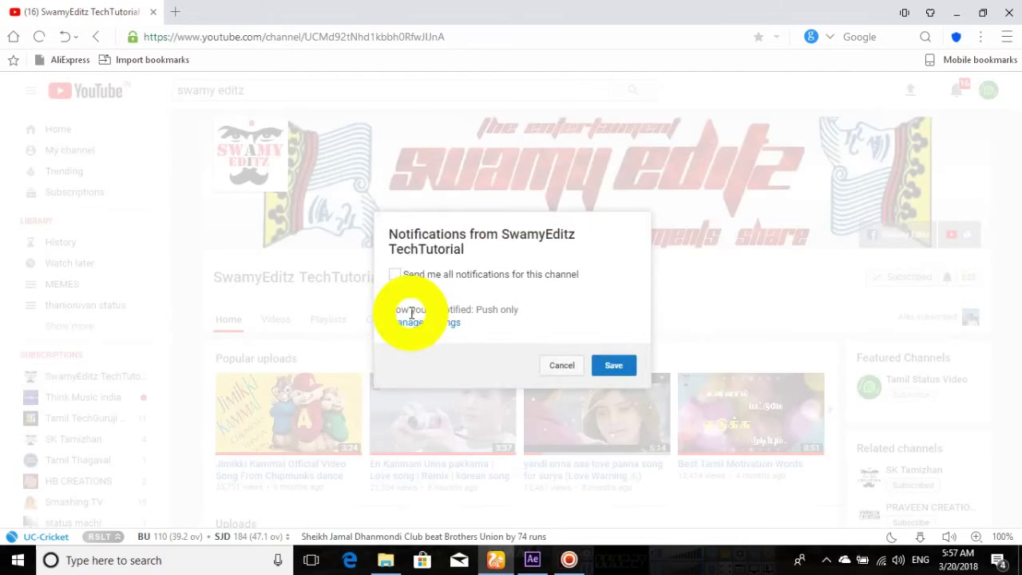
left_click(395, 275)
left_click(615, 365)
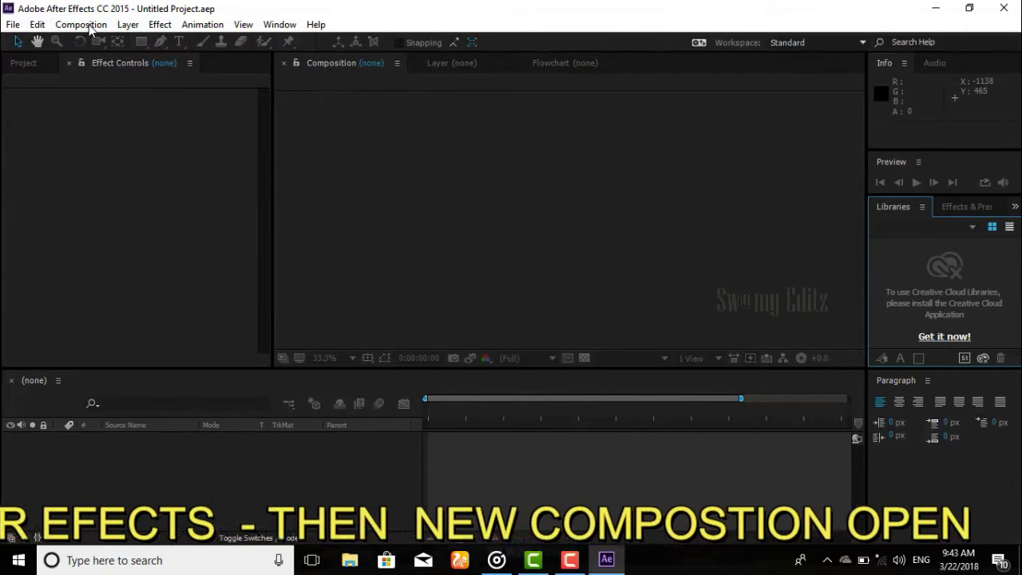
Create Comp 1 using the HDTV 720 29.97 preset (1280×720) with a 31-second duration.
left_click(80, 25)
left_click(101, 42)
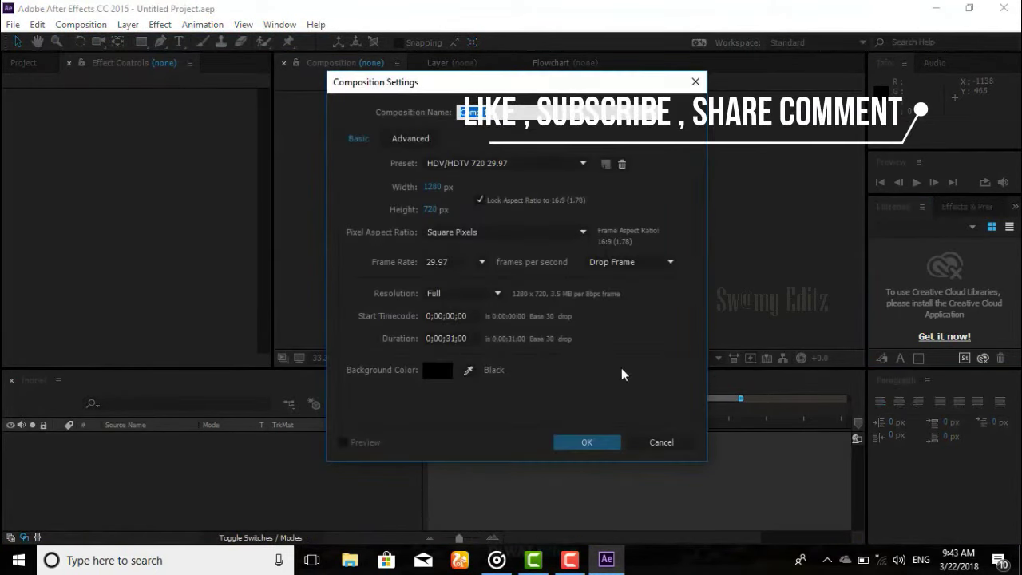
left_click(597, 446)
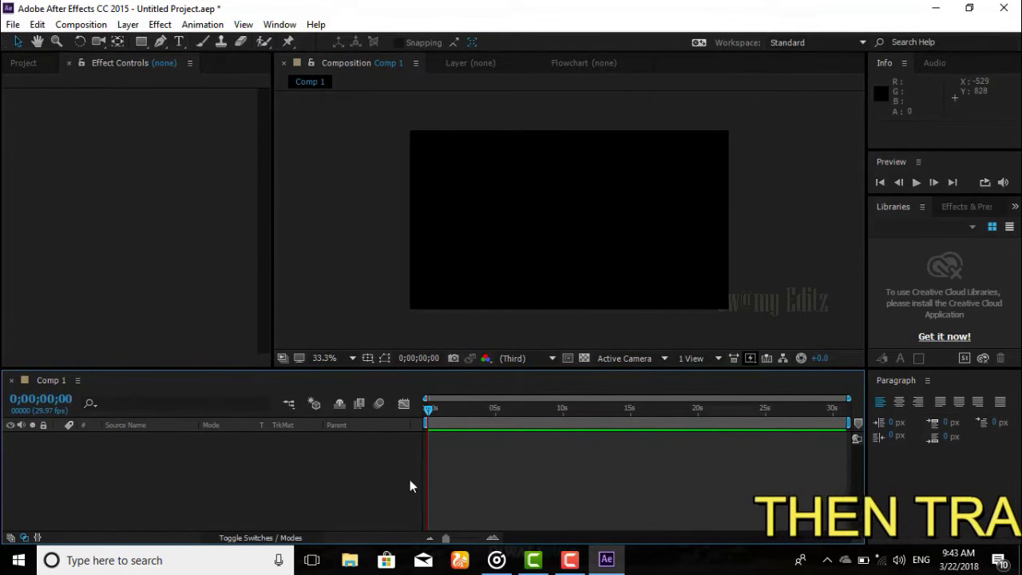
Import well-lord-shiva-hd-wallpapers-for-desktop-17.jpg from Downloads into the Project panel.
left_click(358, 565)
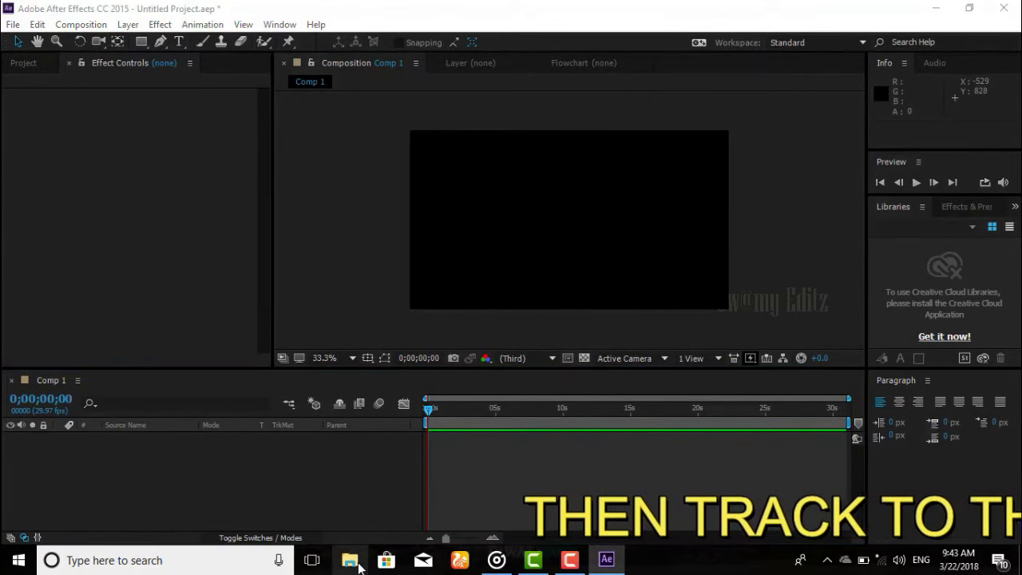
left_click(375, 347)
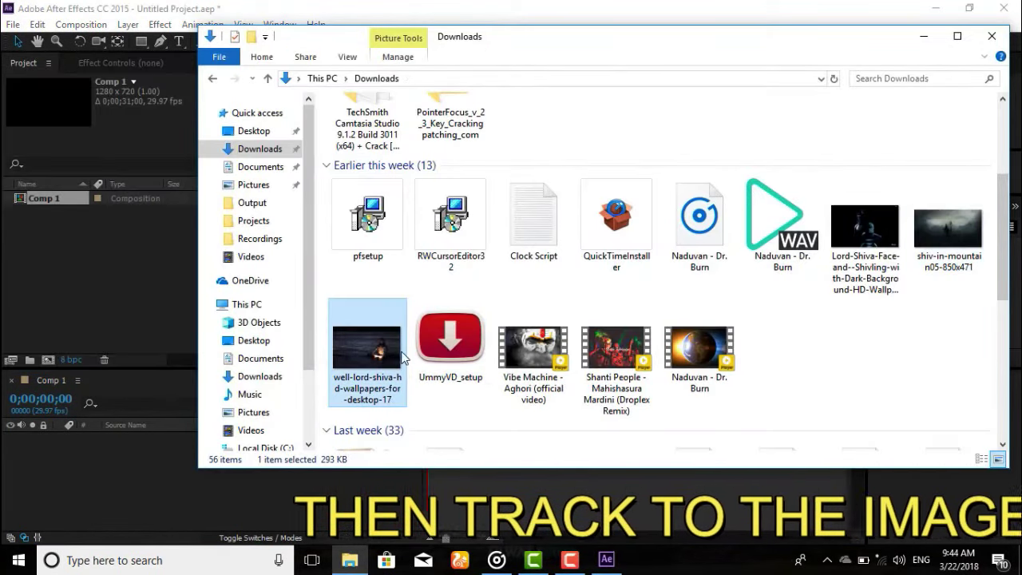
left_click_drag(271, 321, 138, 271)
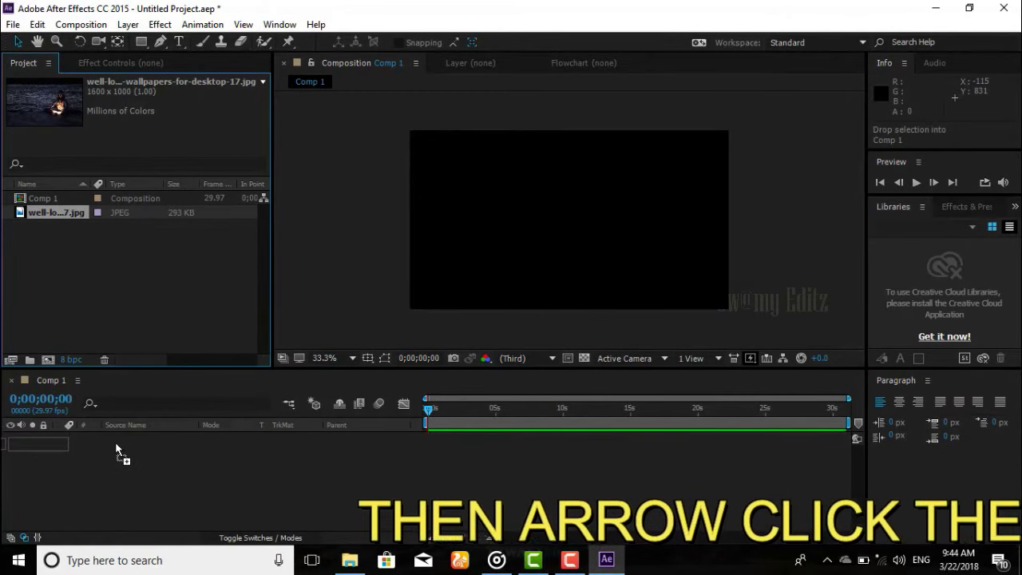
Add the Shiva JPEG to Comp 1, scale it to 120% and set Position to 667,360.
left_click_drag(108, 442, 115, 442)
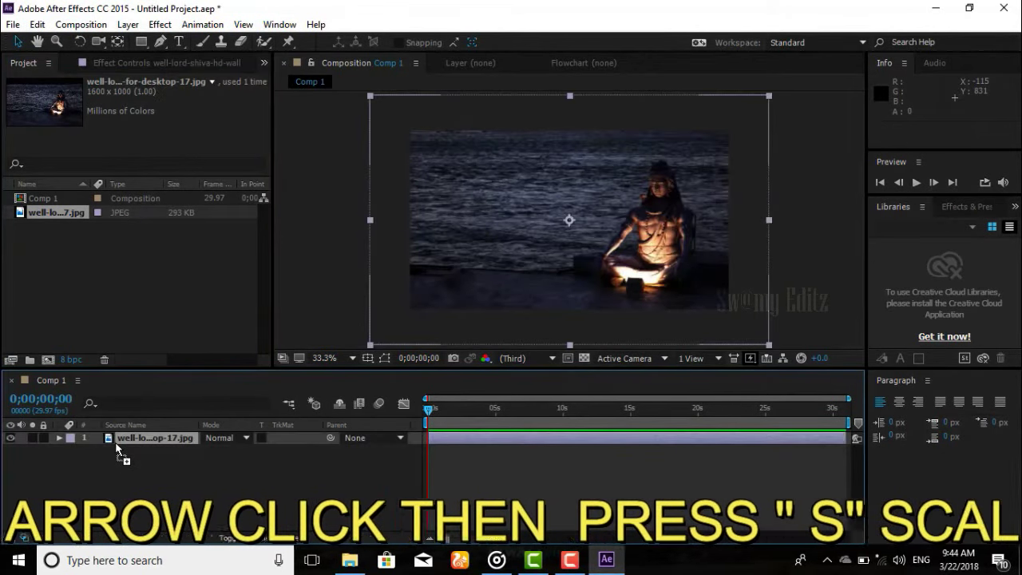
left_click(60, 438)
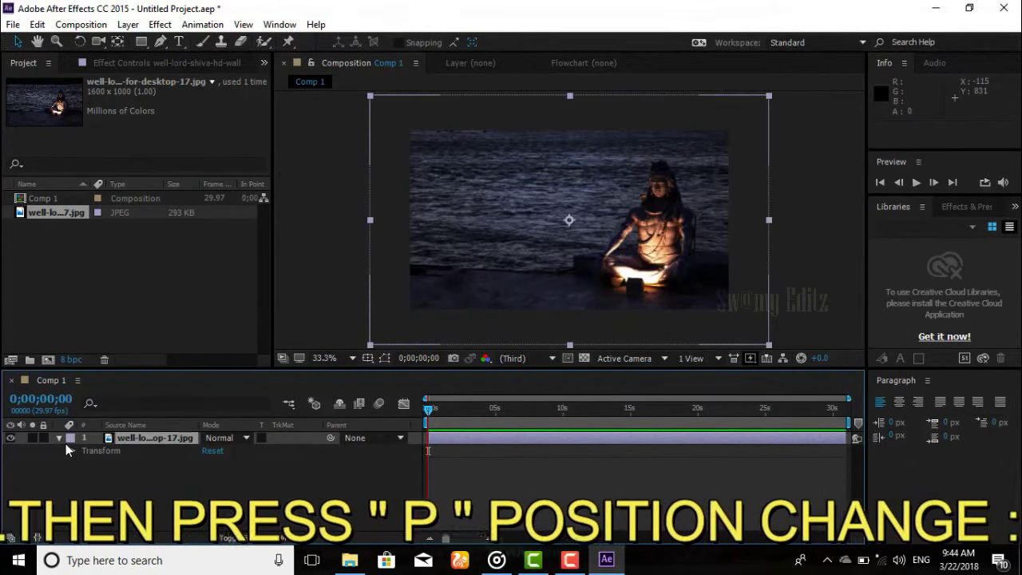
key("s")
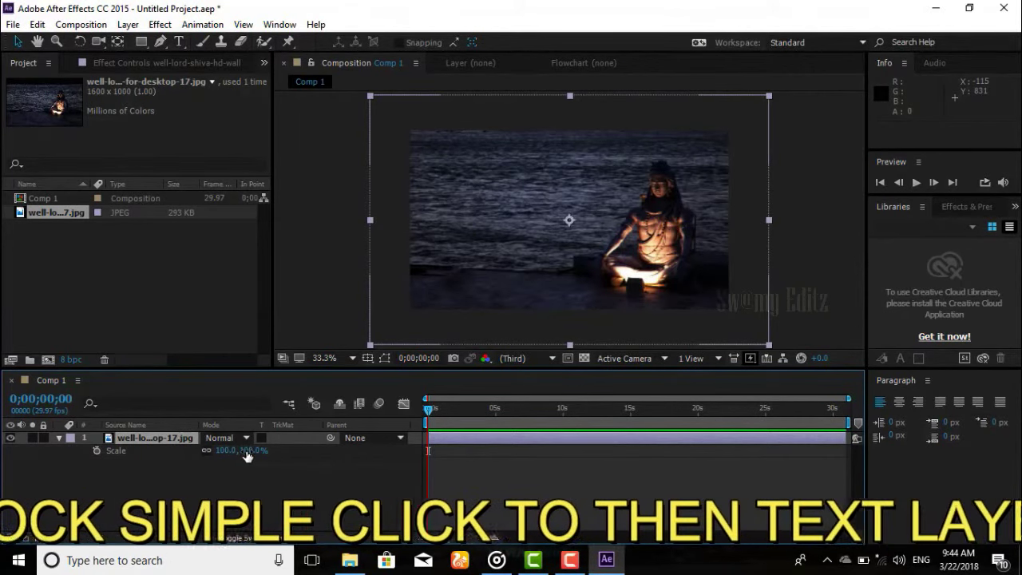
left_click_drag(249, 452, 264, 451)
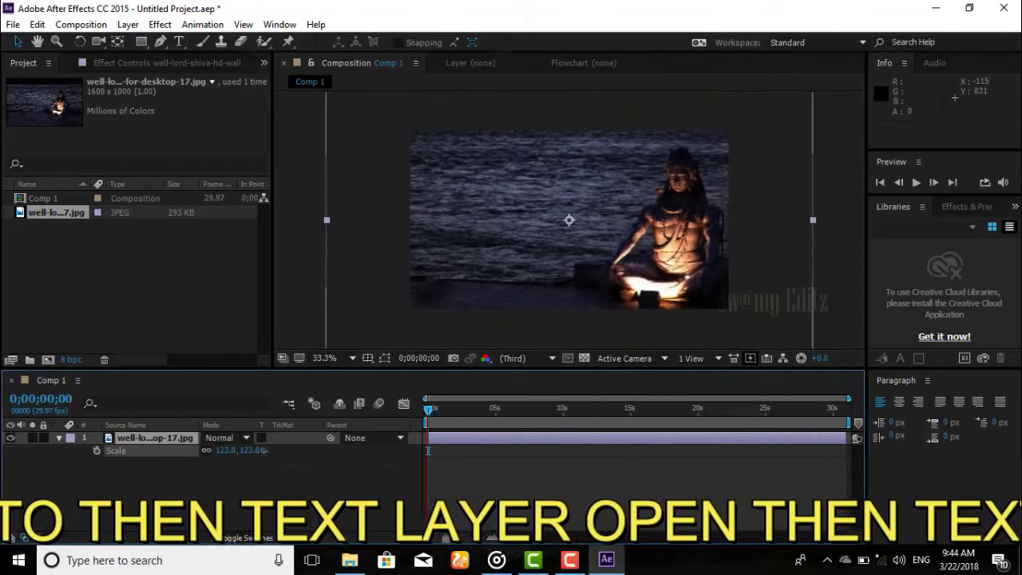
key("p")
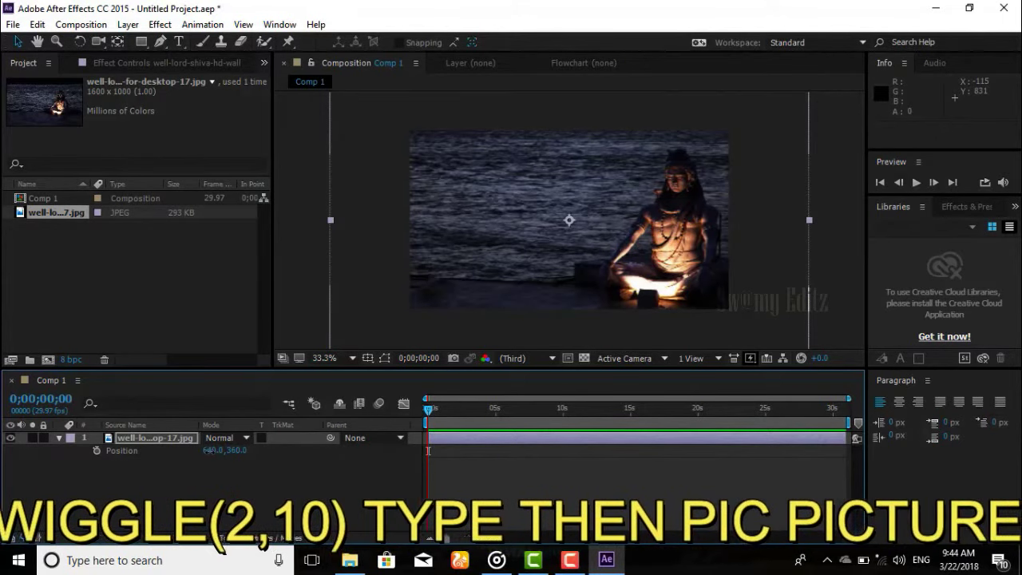
mouse_move(212, 452)
left_mouse_down()
mouse_move(195, 452)
mouse_move(271, 472)
left_mouse_up()
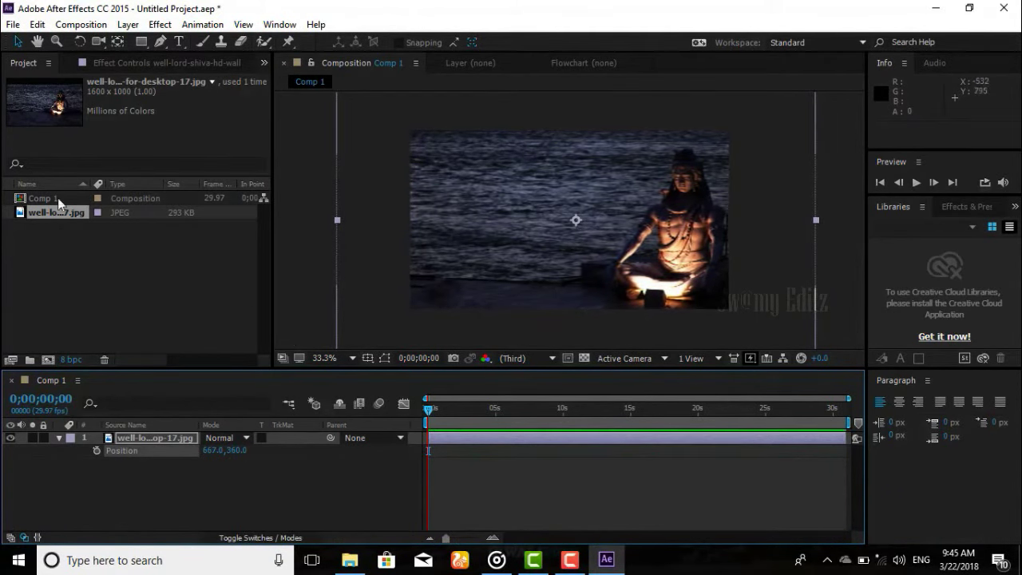
Give the Shiva layer's Position the expression wiggle(2,10), then collapse the layer.
left_click(177, 259)
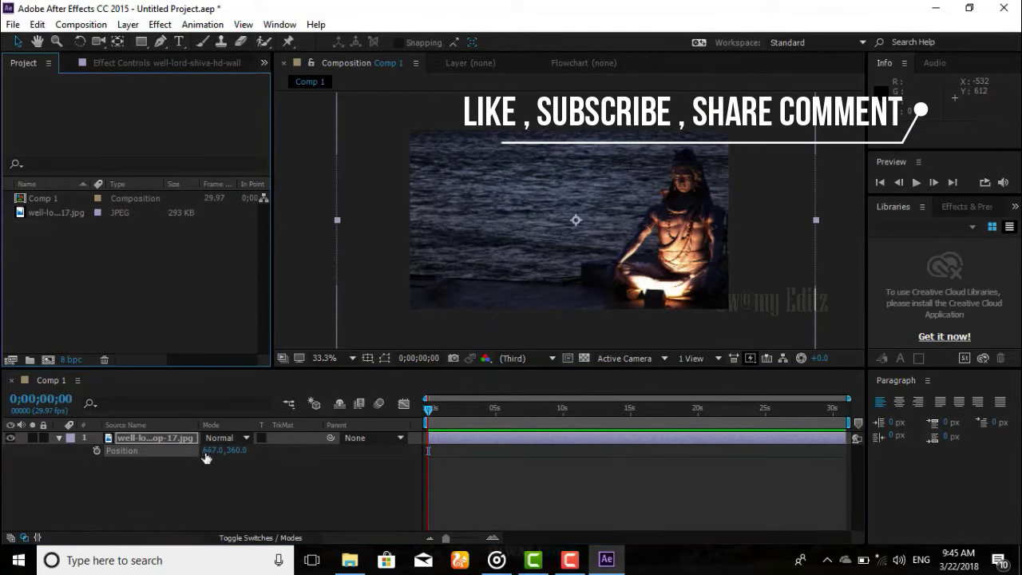
left_click(100, 451, "alt")
type("wiggle(")
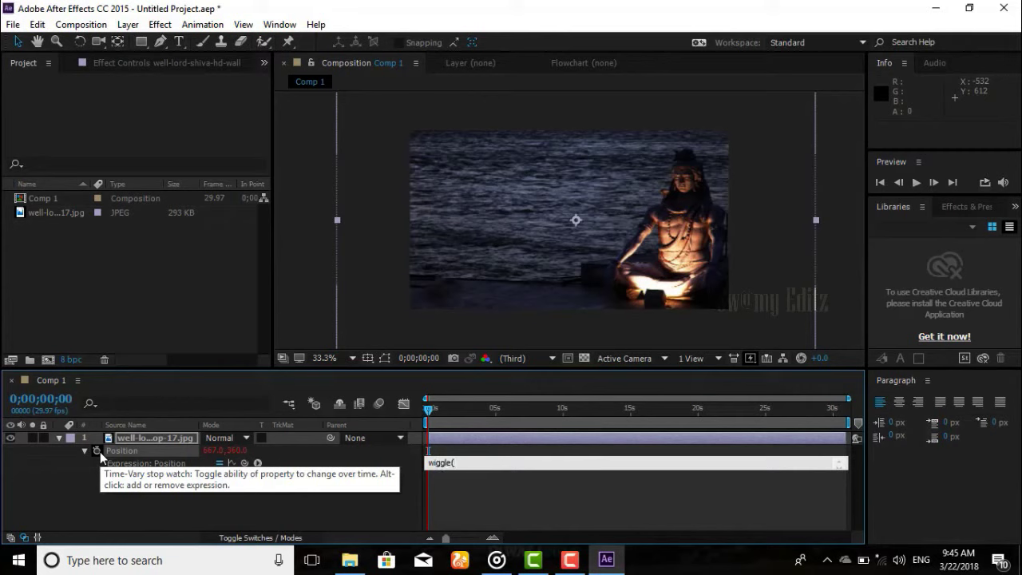
type("2,10")
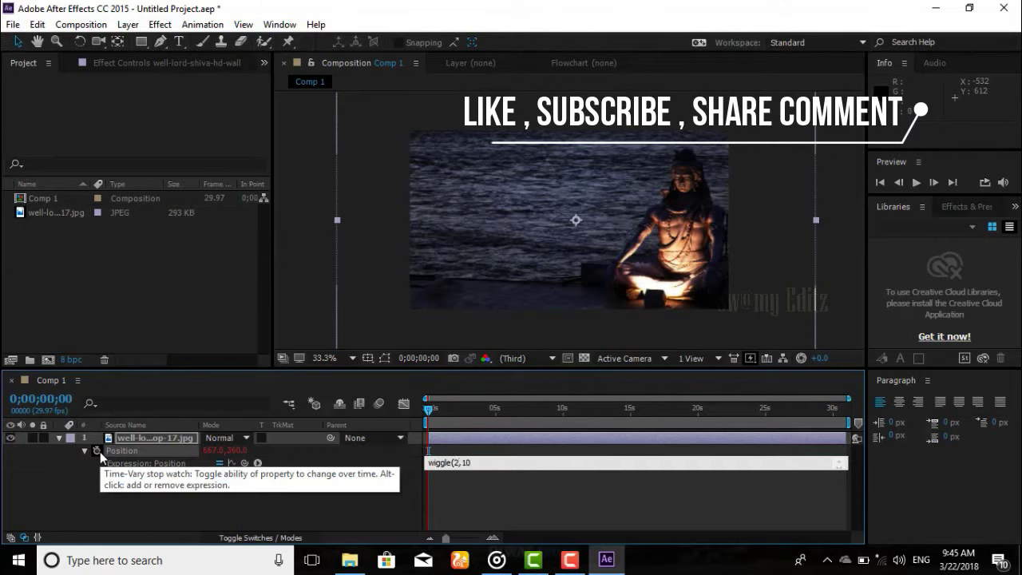
type(")")
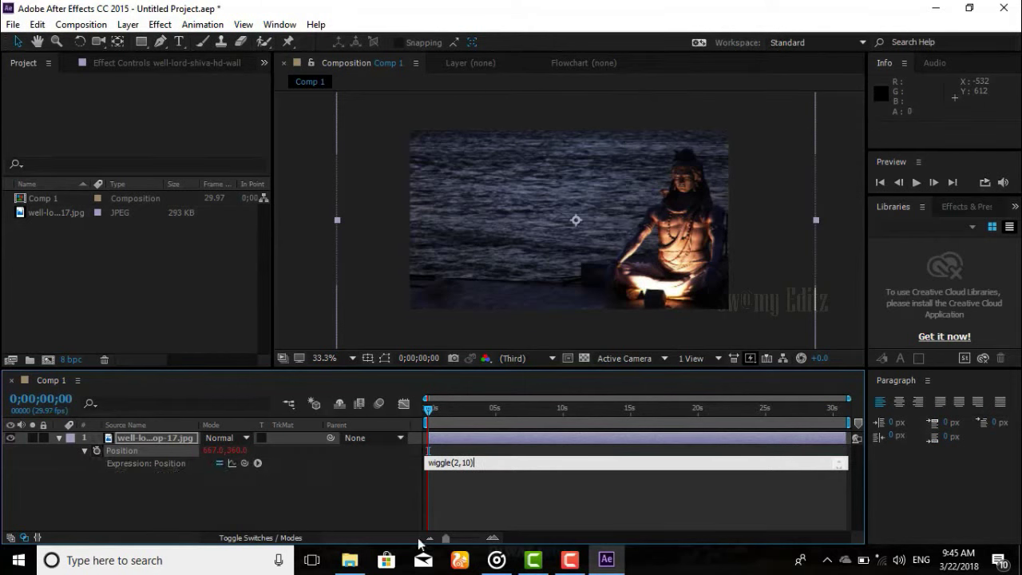
left_click(398, 480)
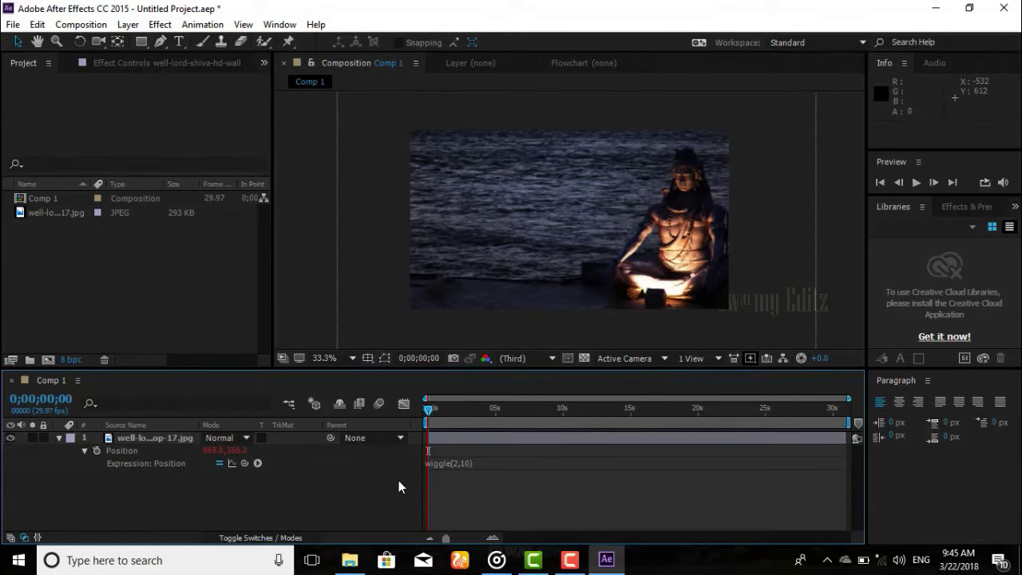
left_click(59, 438)
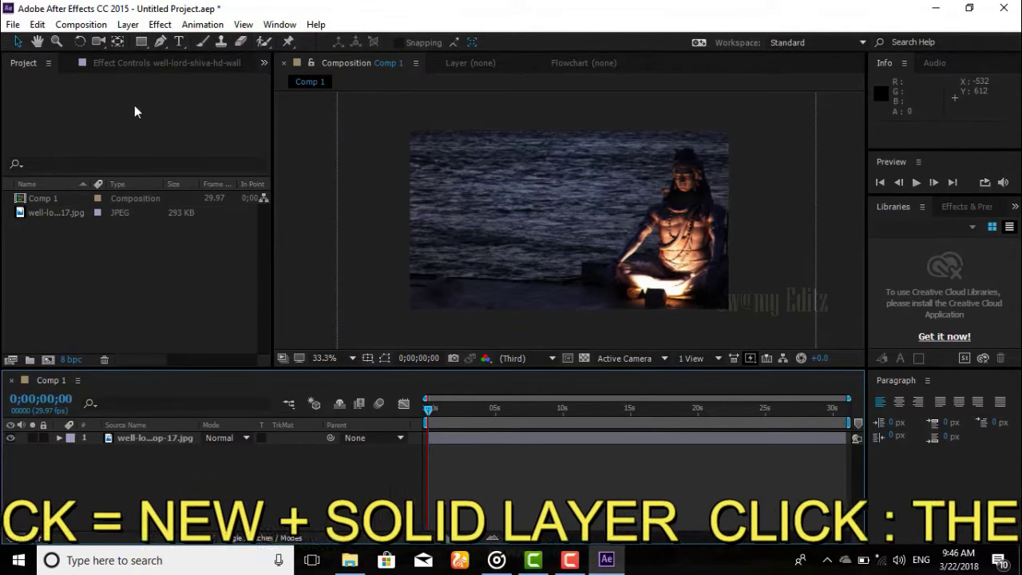
Add a black 1280×720 solid, Dark Red Solid 1, above the Shiva layer.
right_click(164, 471)
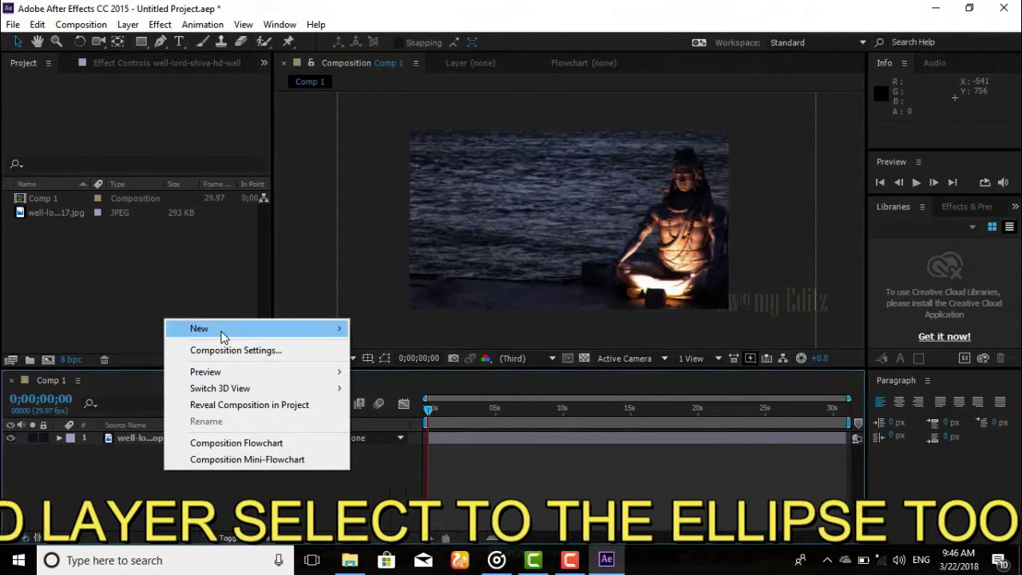
mouse_move(222, 331)
left_click(384, 367)
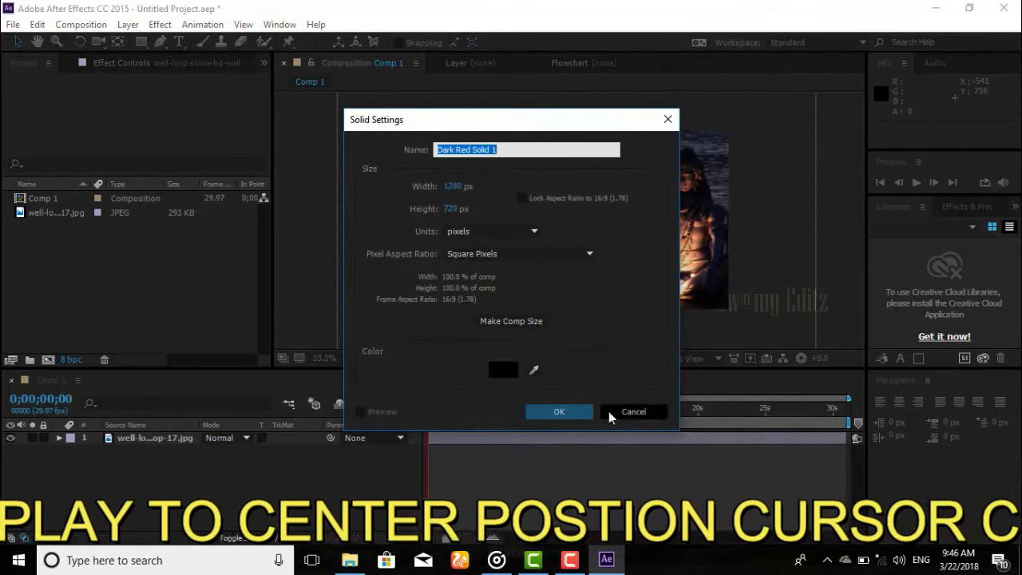
left_click(565, 411)
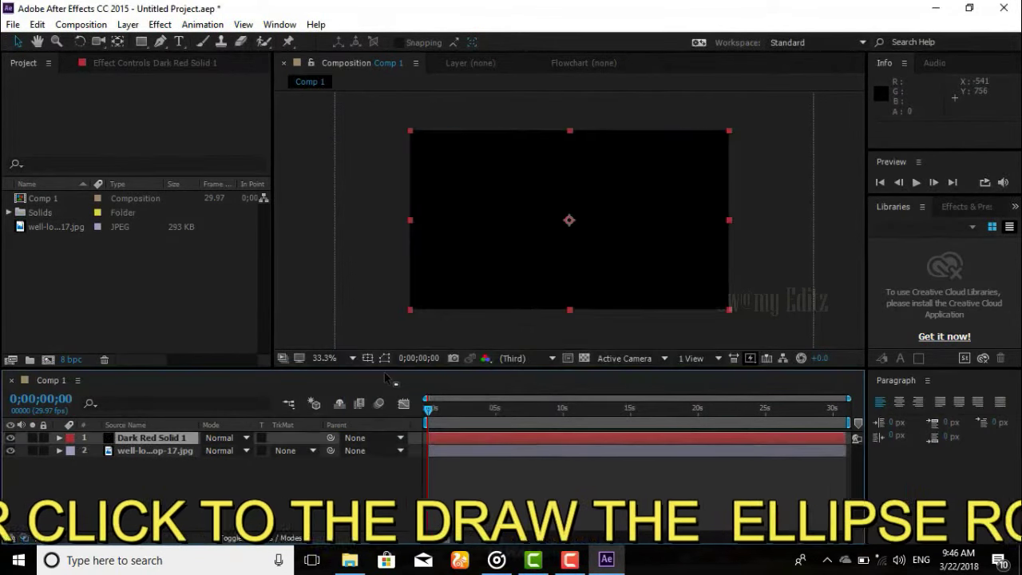
left_click(126, 425)
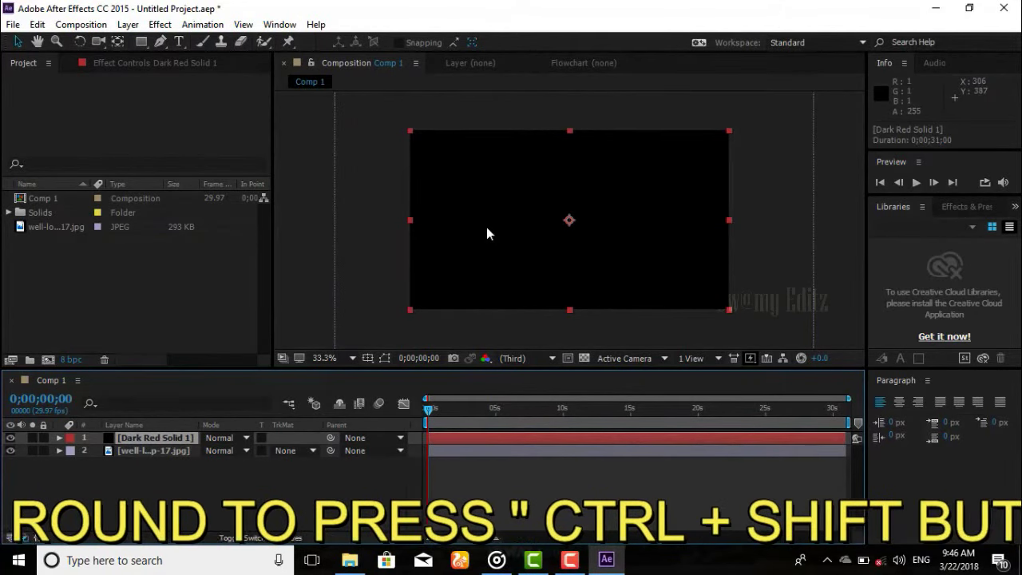
Mask the black solid to a circle with the Ellipse Tool, left of Shiva.
left_click(144, 43)
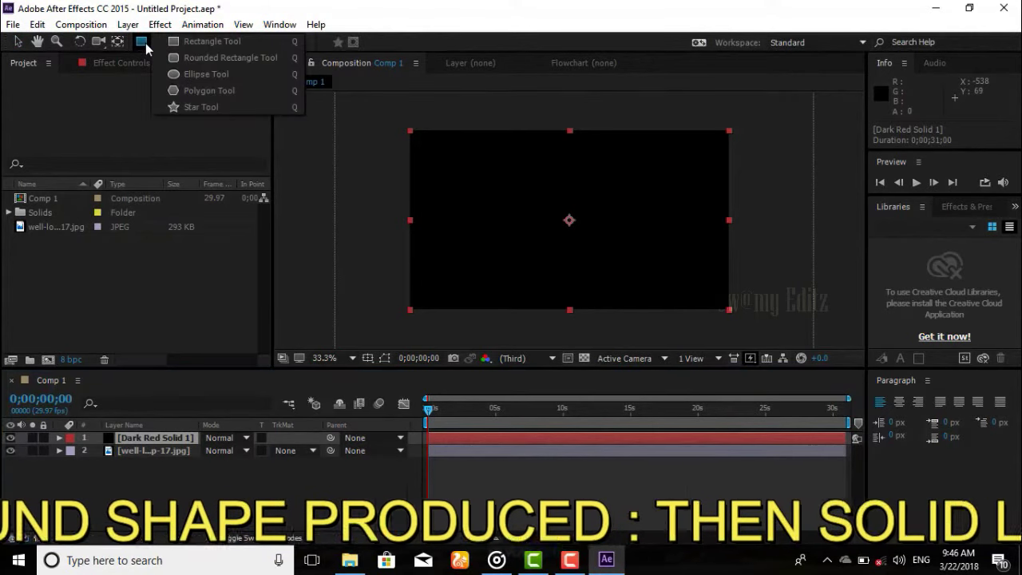
left_click(179, 73)
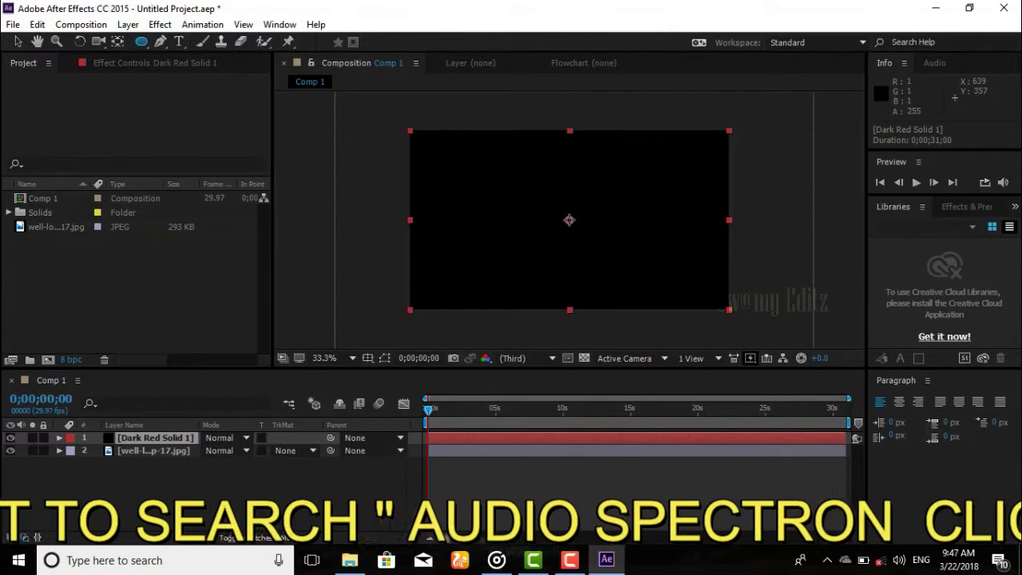
left_click_drag(569, 221, 574, 239)
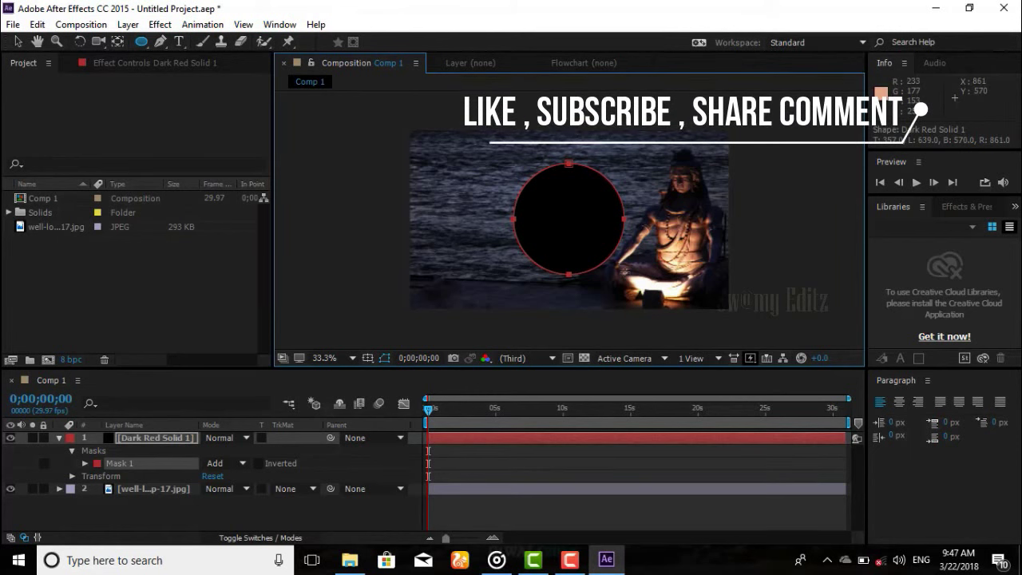
left_click(957, 210)
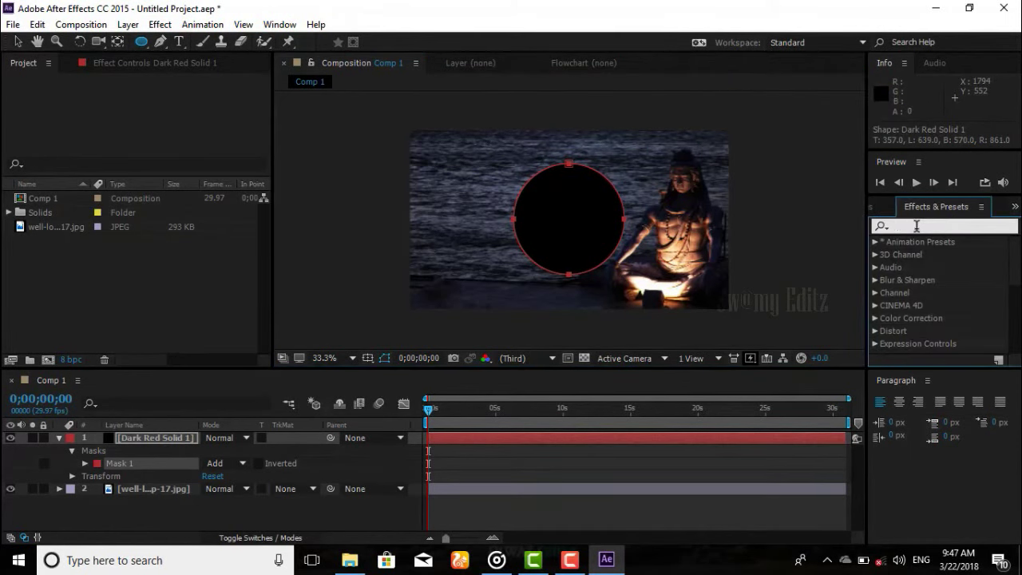
Search 'spect' and apply Generate > Audio Spectrum to Dark Red Solid 1.
type("s")
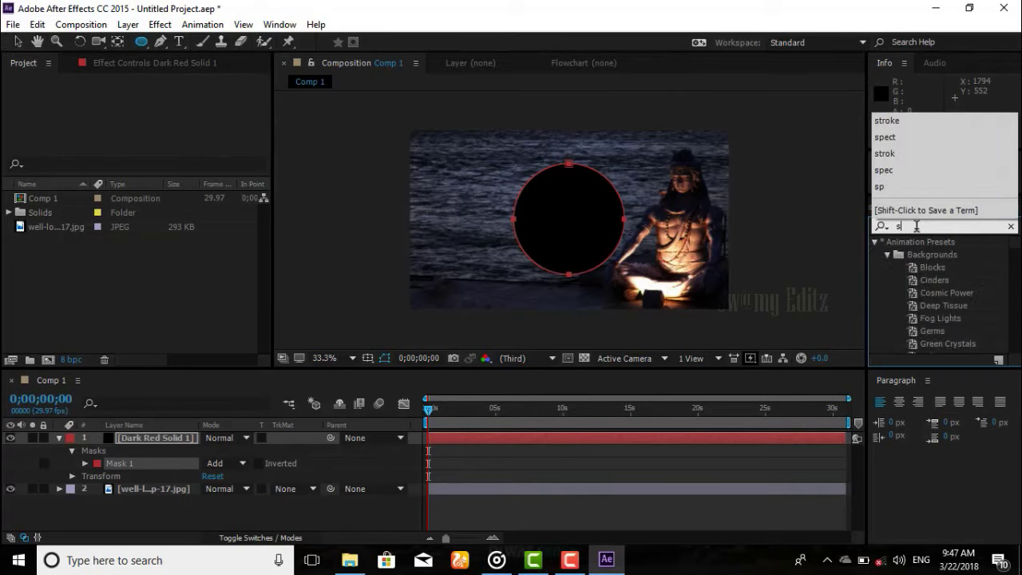
left_click(895, 137)
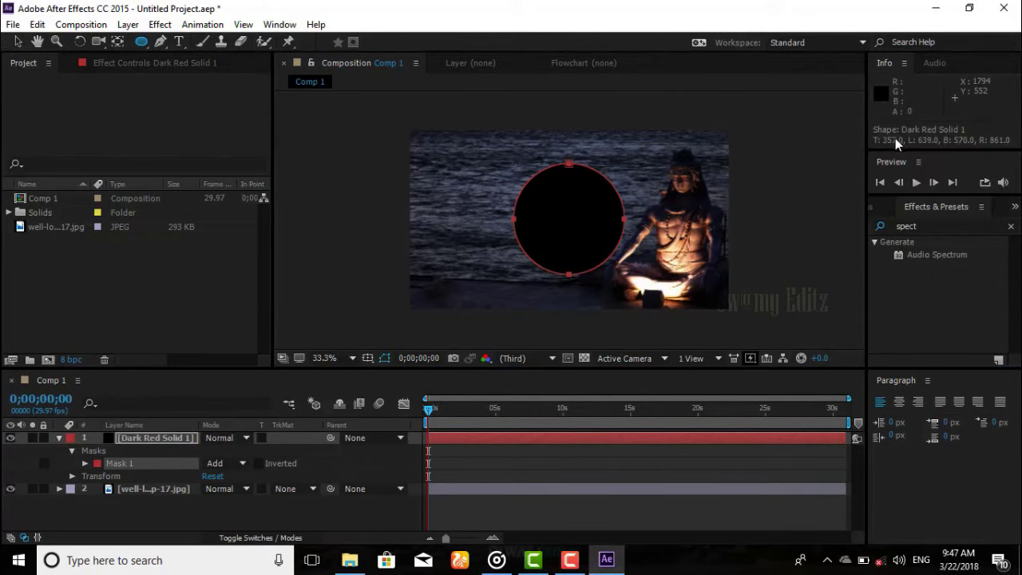
left_click(933, 255)
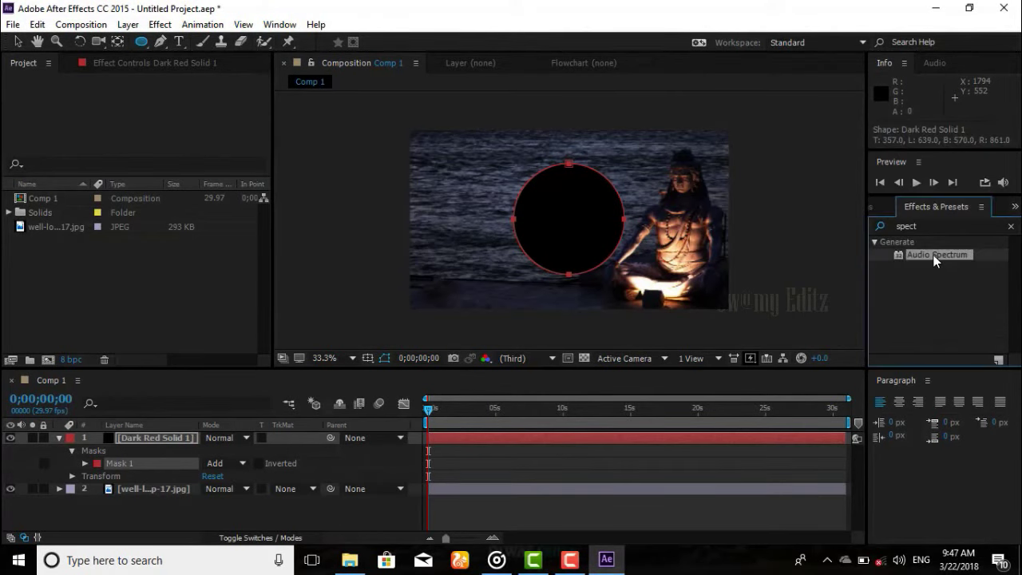
left_click_drag(942, 259, 535, 194)
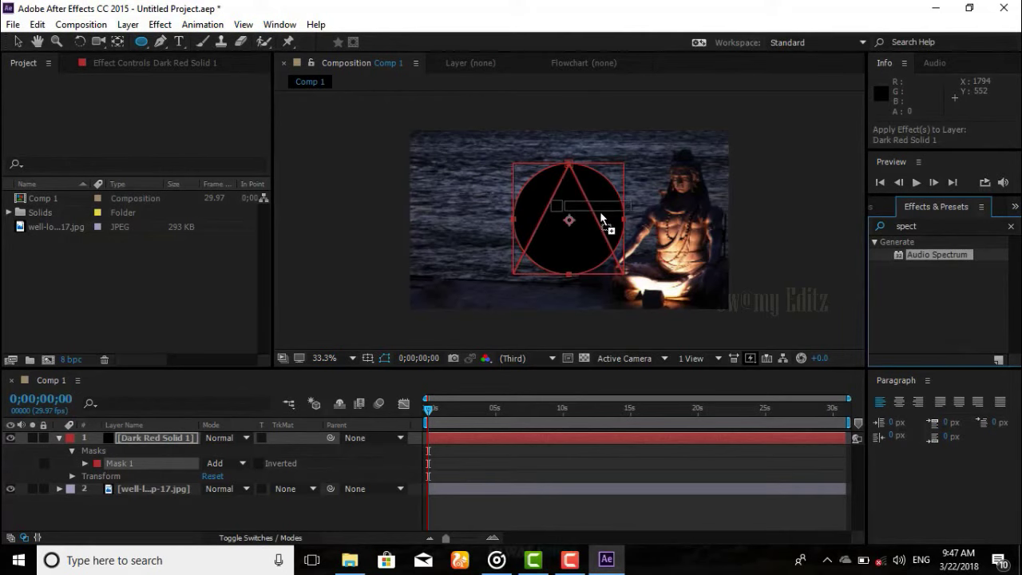
left_click_drag(613, 229, 613, 230)
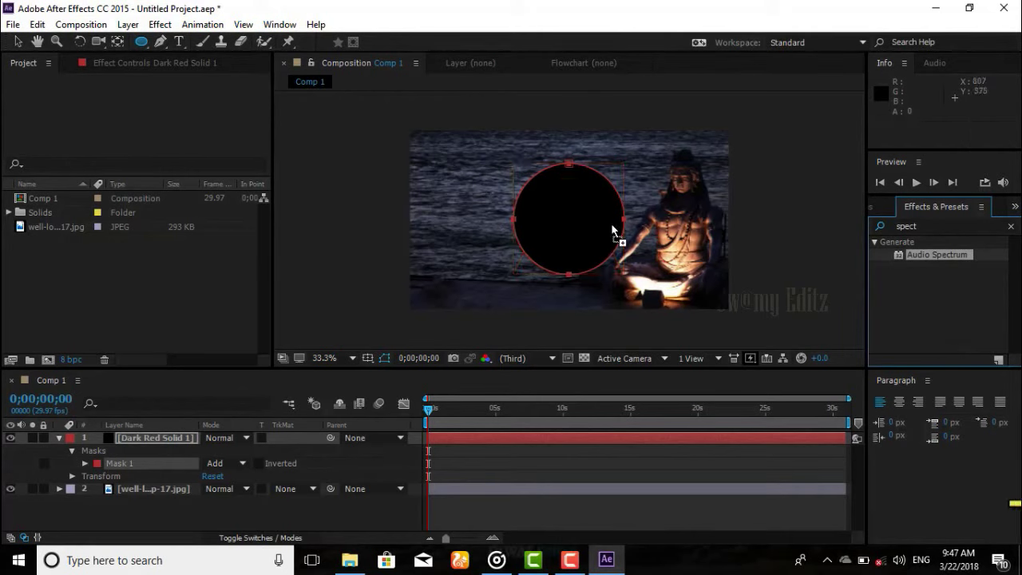
key("v")
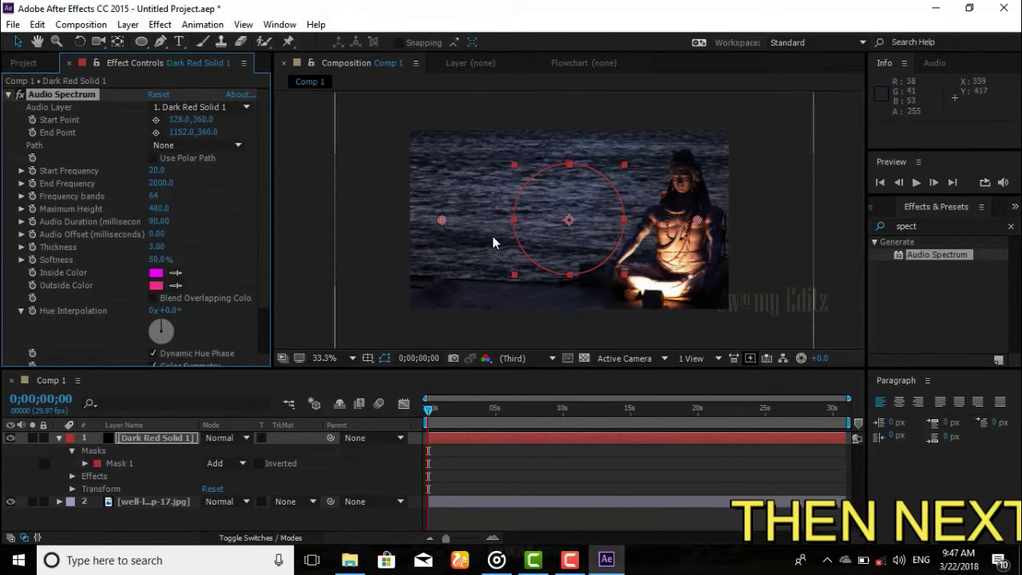
left_click(28, 63)
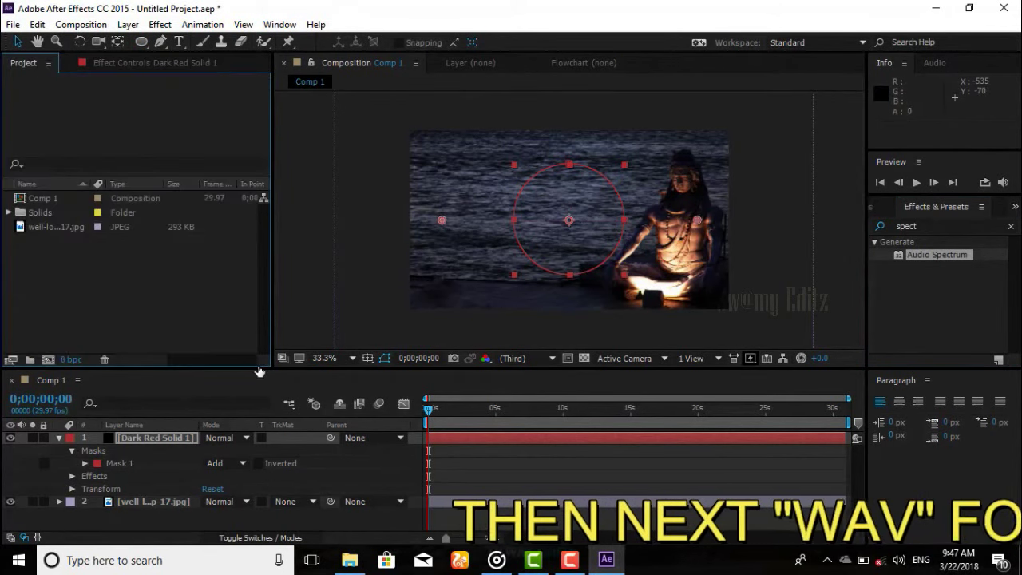
Import audio.wav from Documents > Wondershare Filmora > Output into the Project panel.
left_click(350, 560)
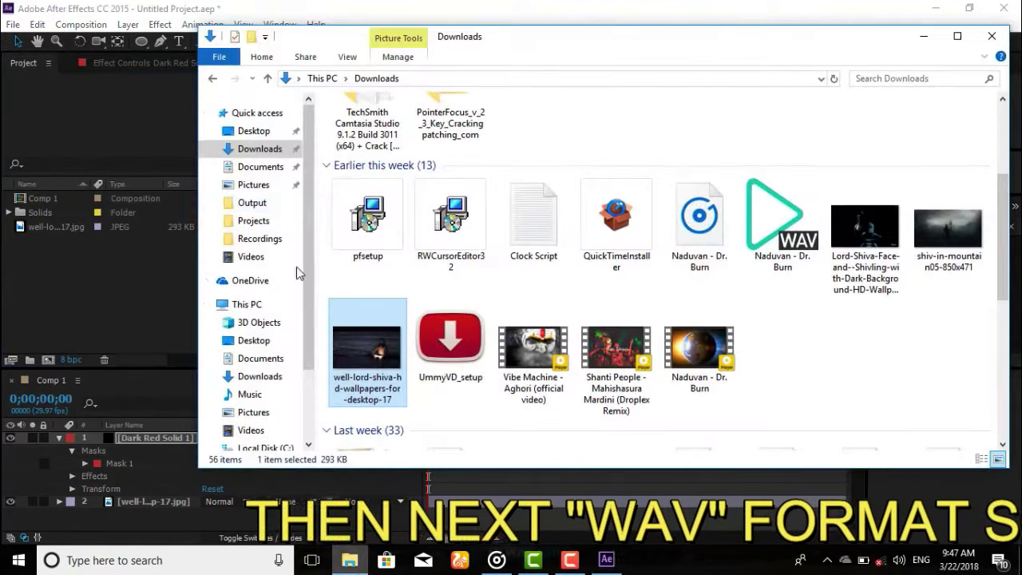
left_click(270, 205)
left_click(361, 123)
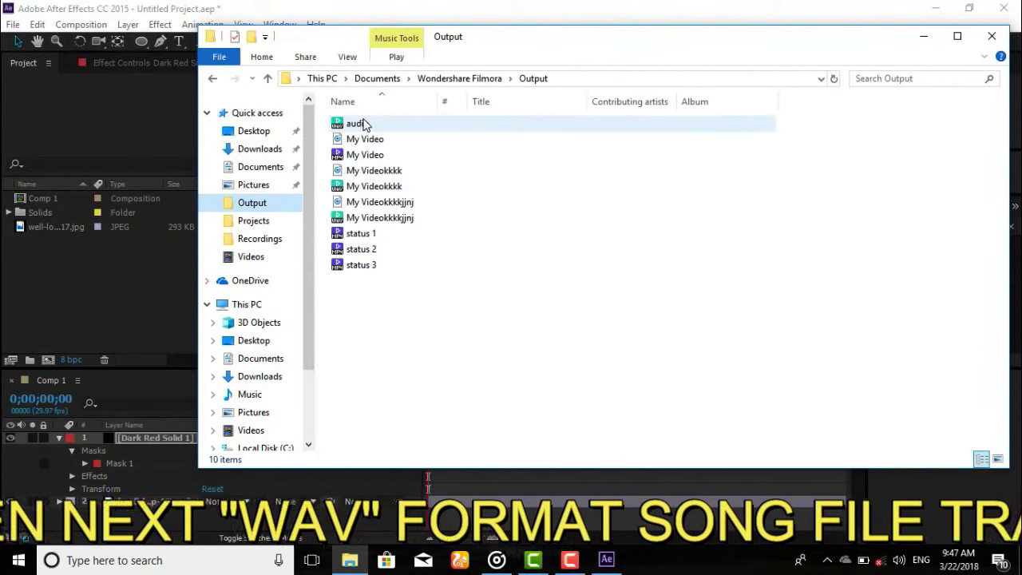
left_click_drag(363, 125, 99, 277)
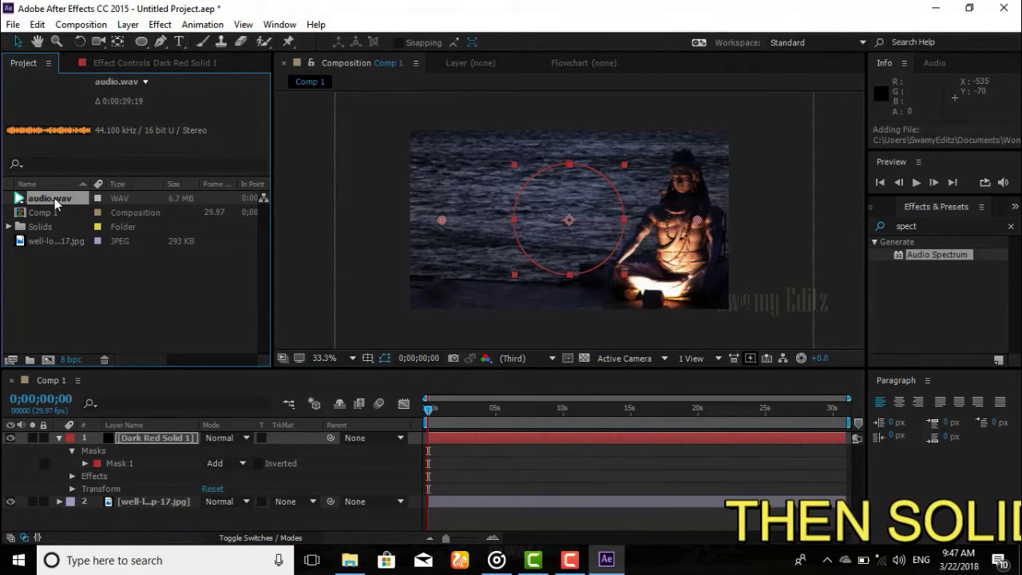
Add audio.wav to Comp 1 as layer 3 and set Audio Spectrum's Audio Layer to 3. audio.wav.
left_click_drag(64, 523, 63, 518)
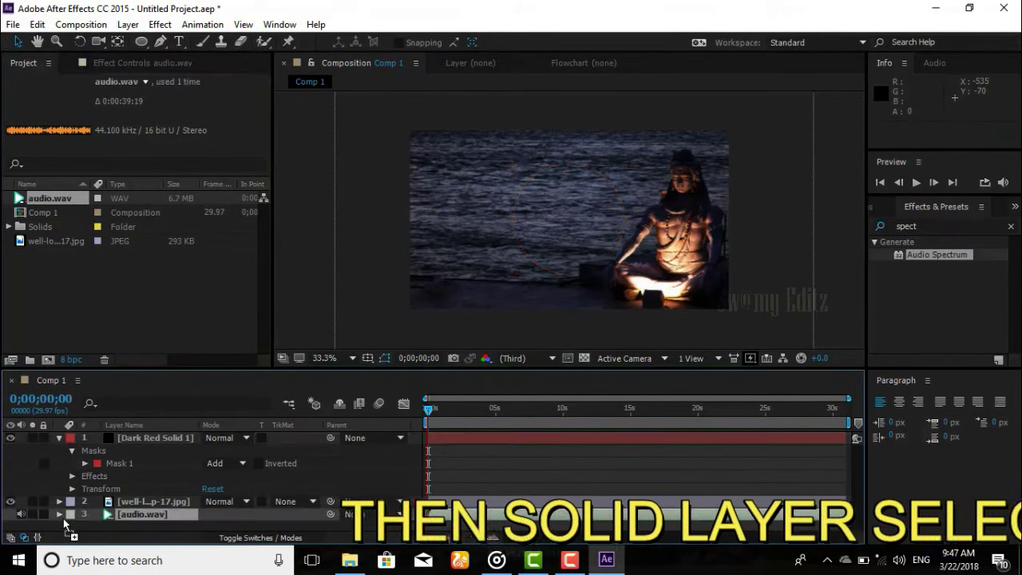
left_click(116, 61)
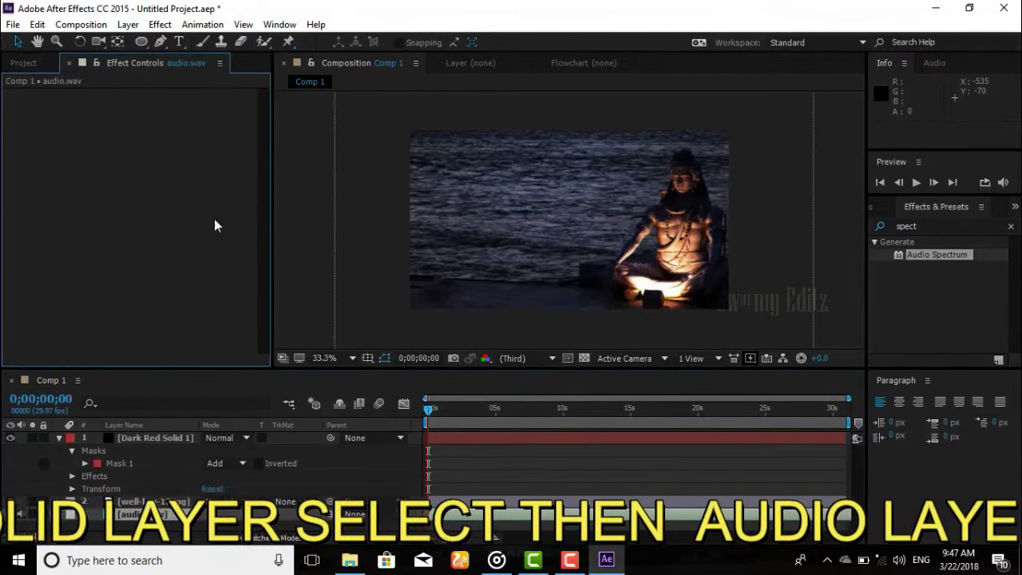
left_click(173, 434)
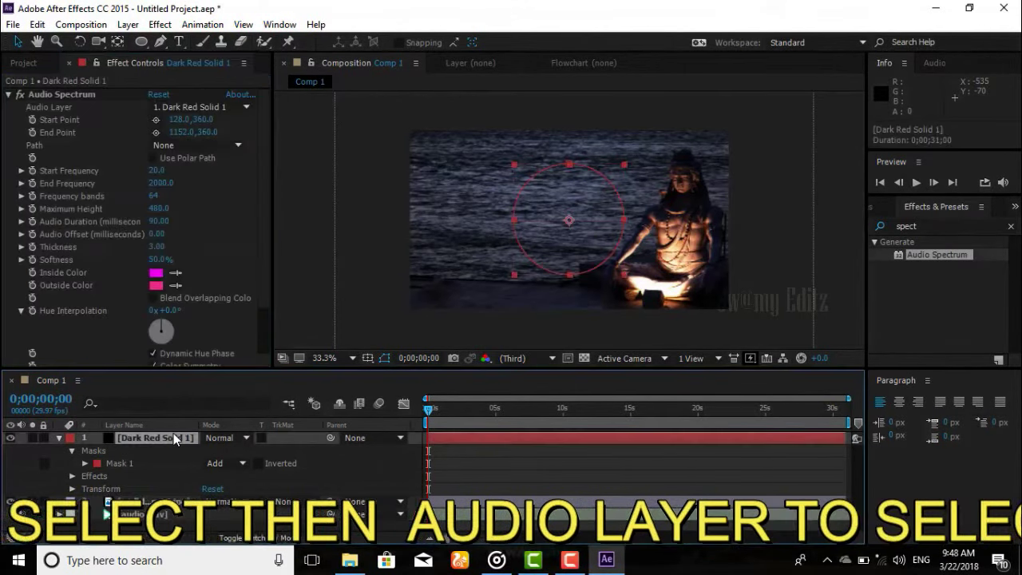
left_click(246, 107)
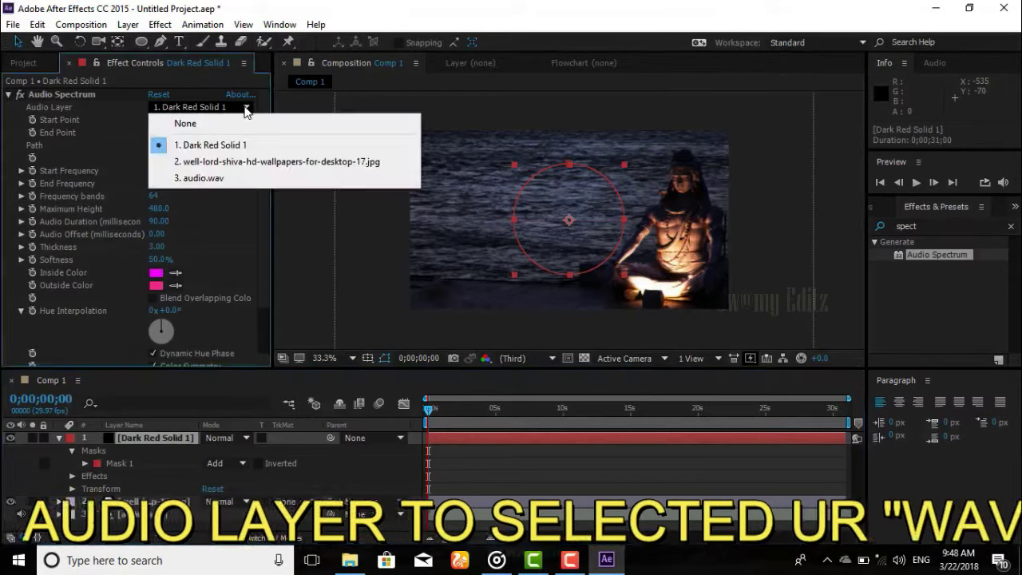
left_click(236, 178)
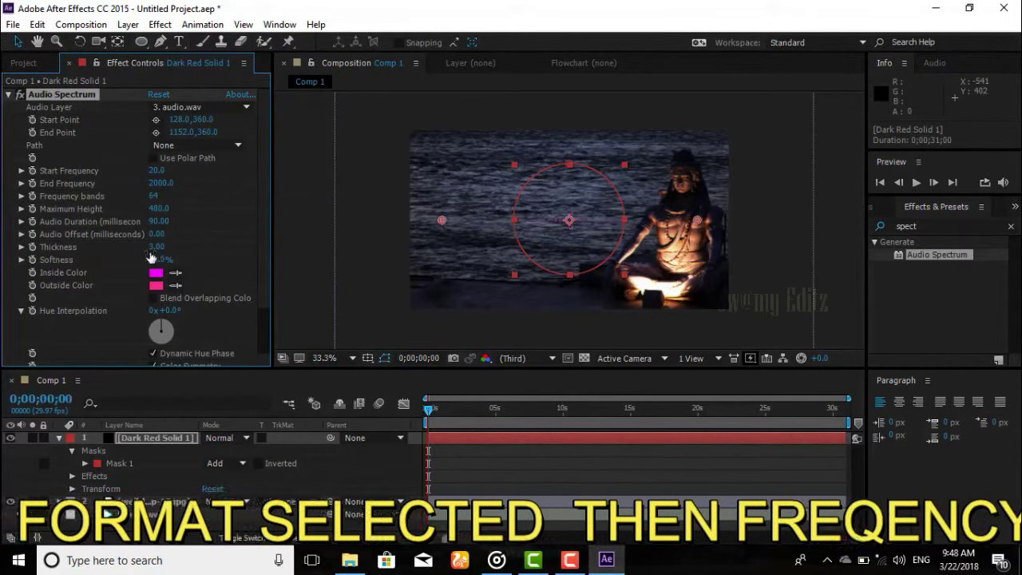
Set the Audio Spectrum Thickness to 13.40 and its Path to Mask 1.
left_click_drag(157, 247, 251, 255)
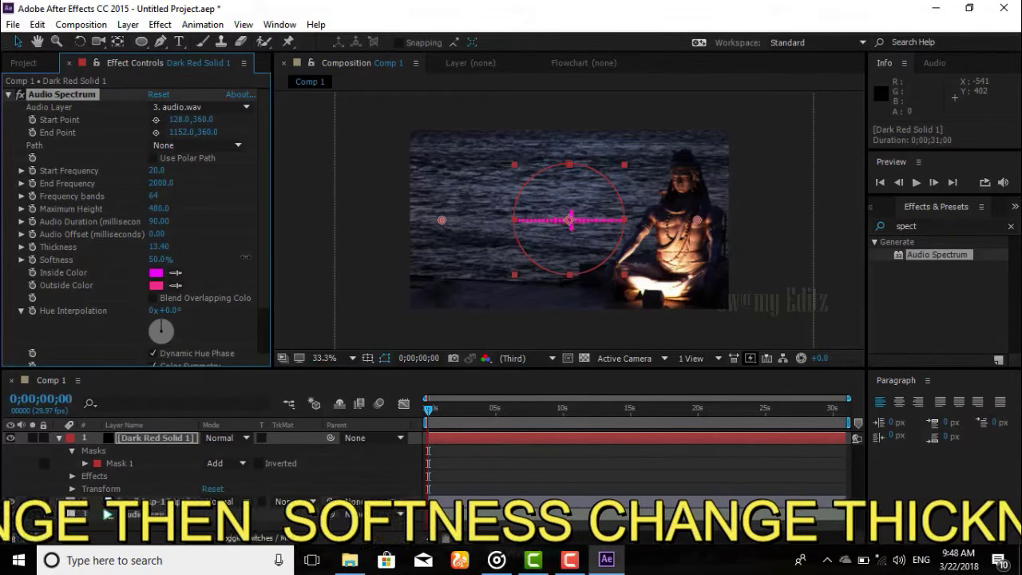
left_click(227, 149)
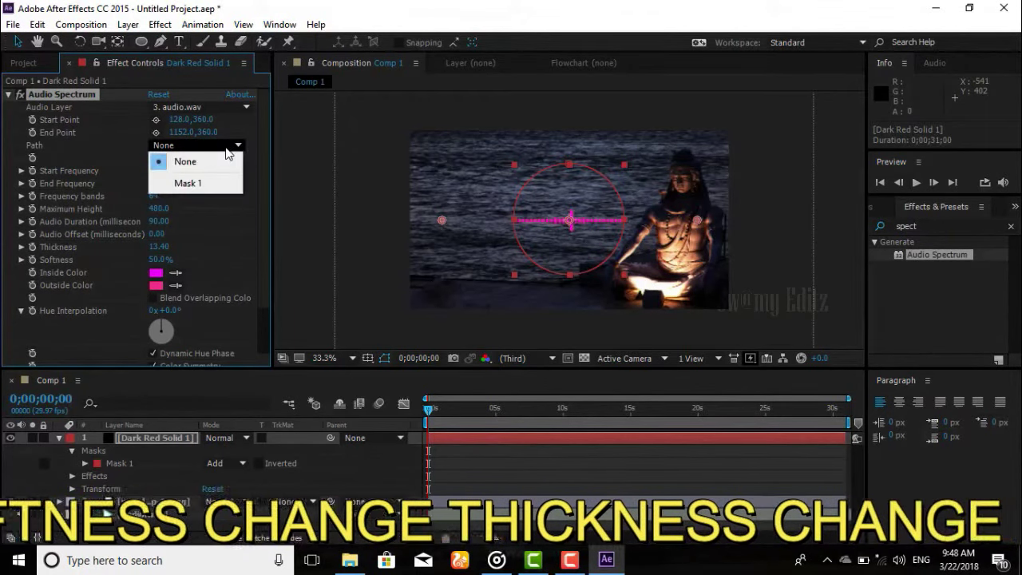
left_click(199, 184)
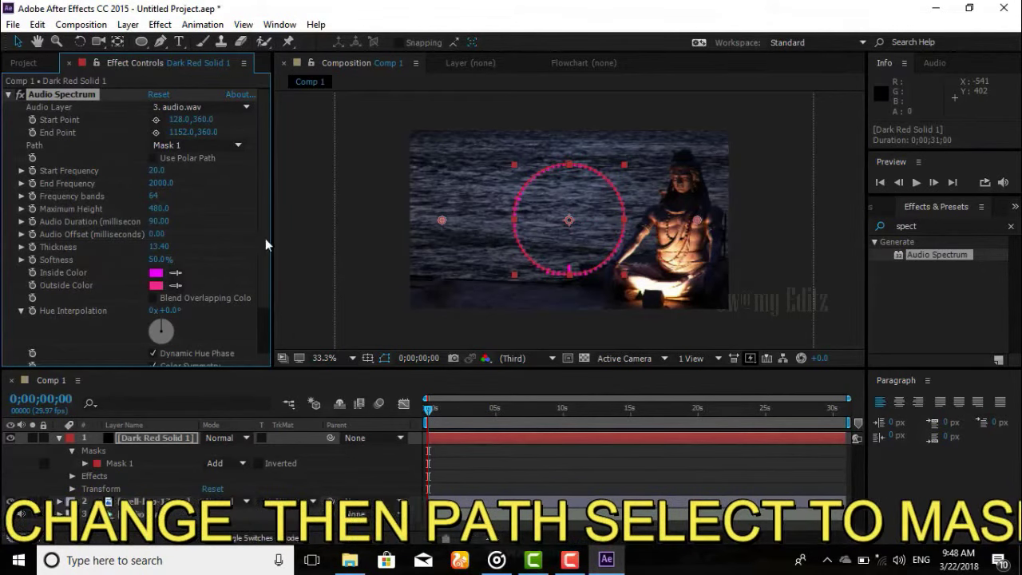
Set both the Inside Color and Outside Color of the Audio Spectrum to near-white.
left_click(156, 274)
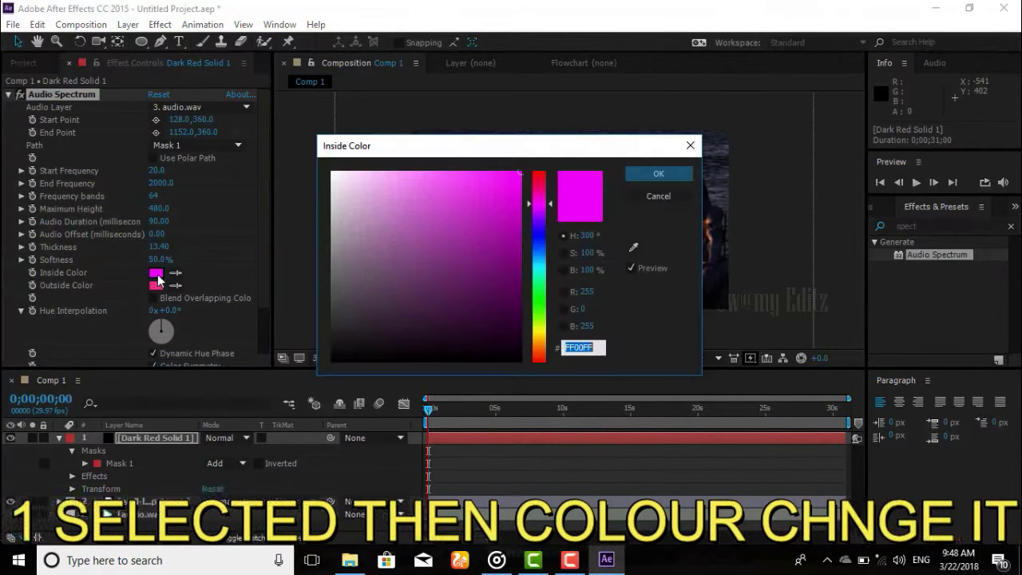
left_click(333, 174)
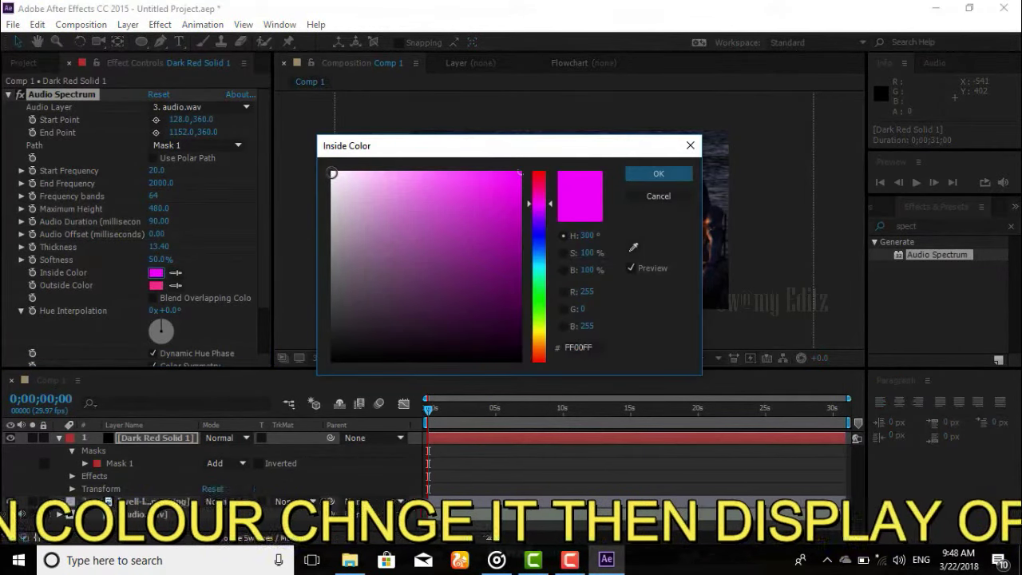
left_click(651, 172)
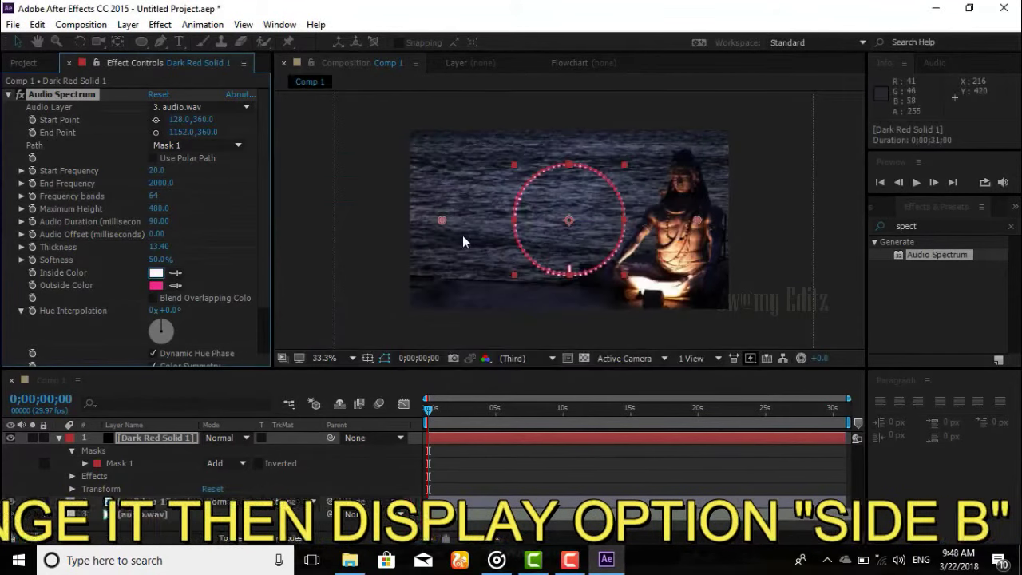
left_click(155, 285)
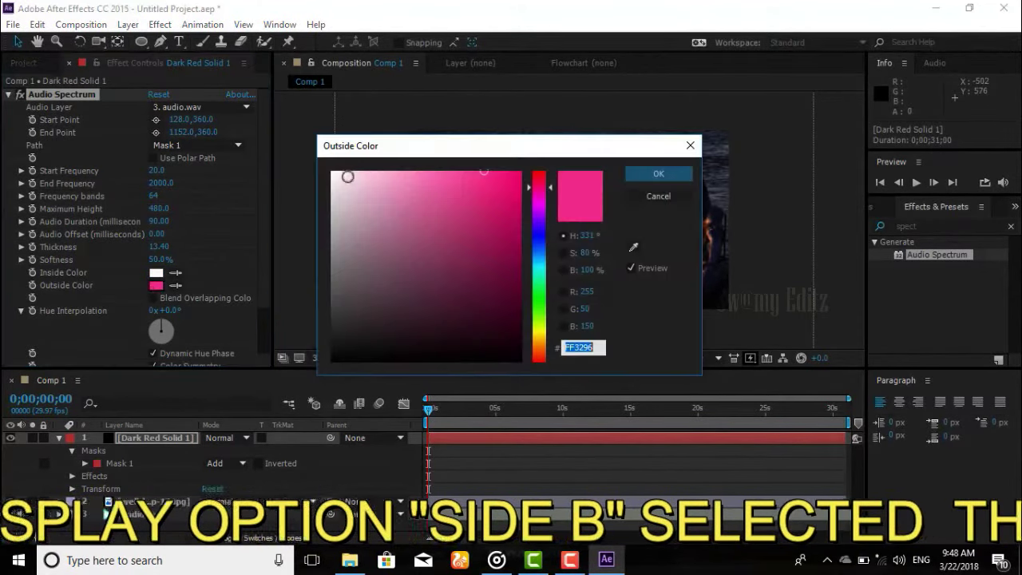
left_click(333, 174)
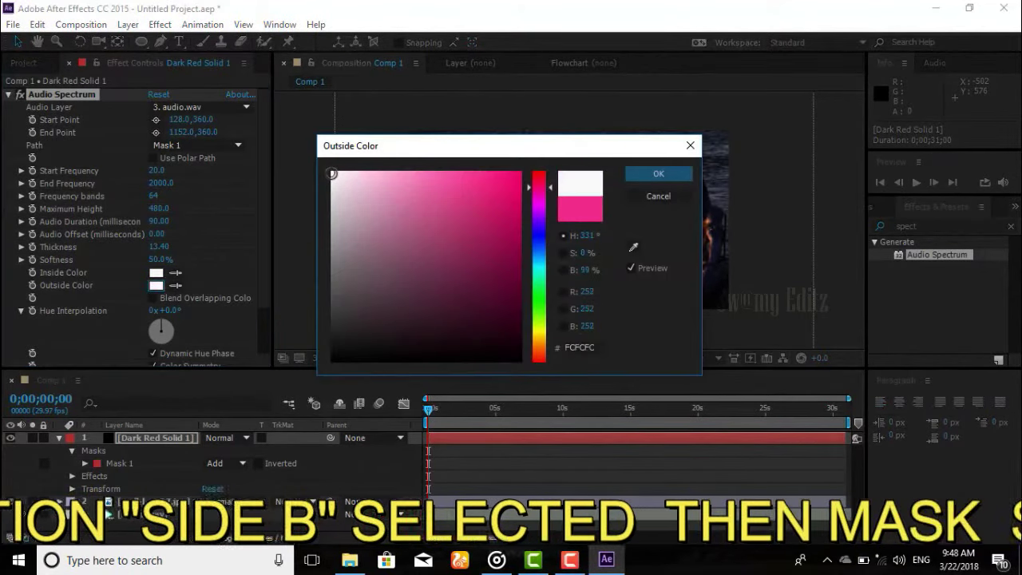
left_click(635, 174)
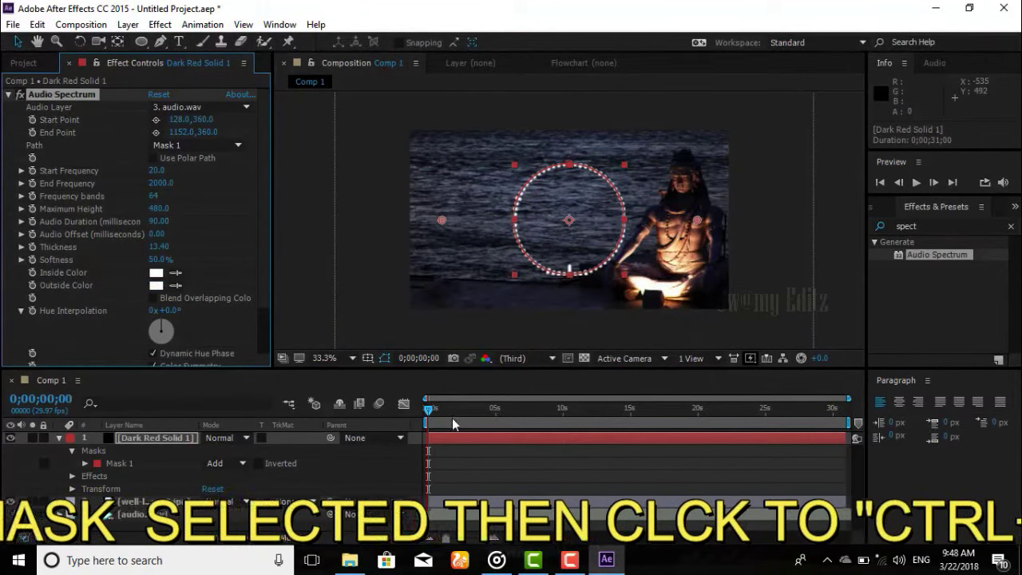
Scrub the timeline to preview the white spectrum ring reacting to audio.wav.
left_click_drag(429, 410, 512, 420)
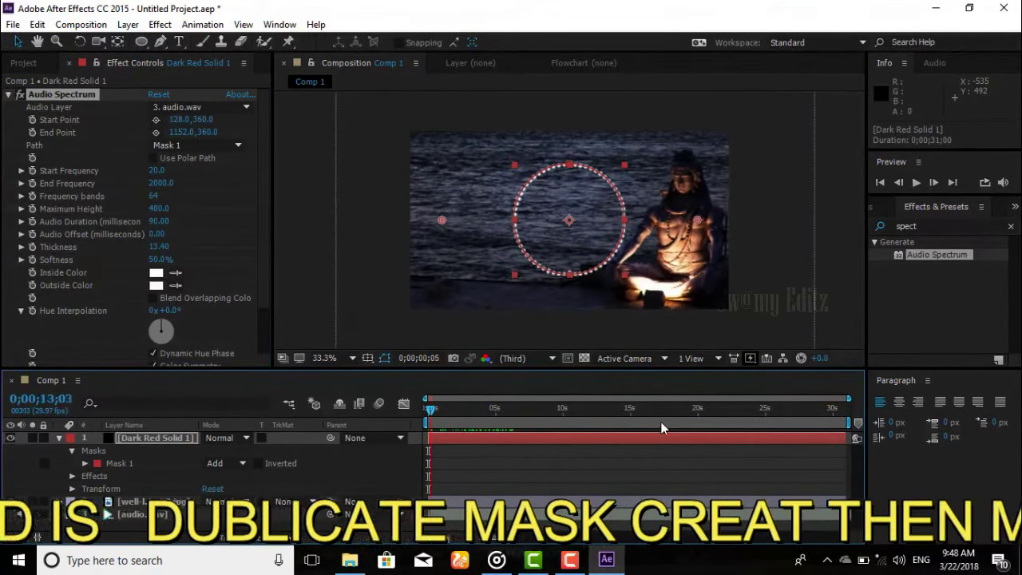
mouse_move(496, 429)
left_mouse_down()
mouse_move(617, 429)
mouse_move(460, 421)
left_mouse_up()
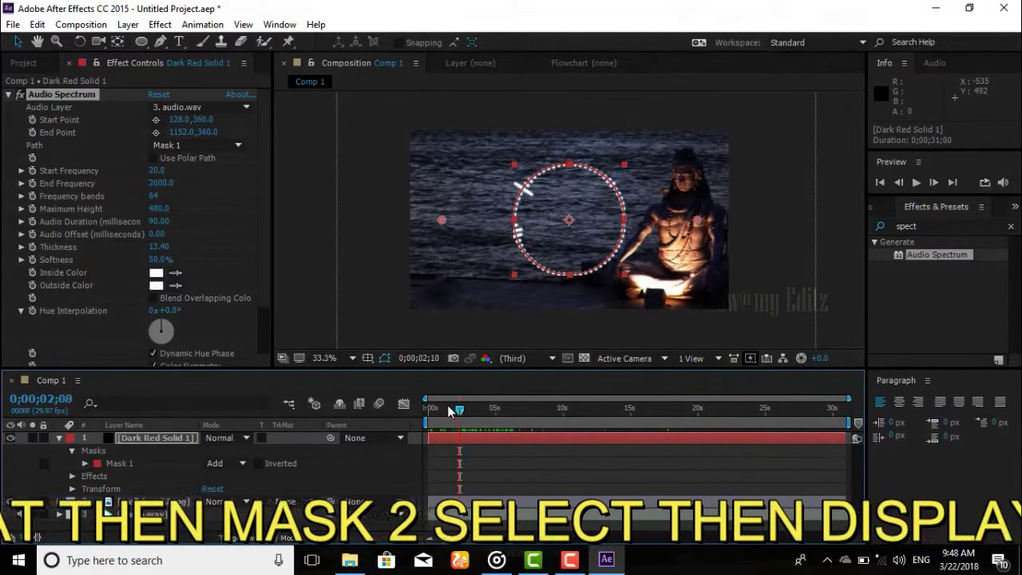
left_click_drag(460, 421, 383, 401)
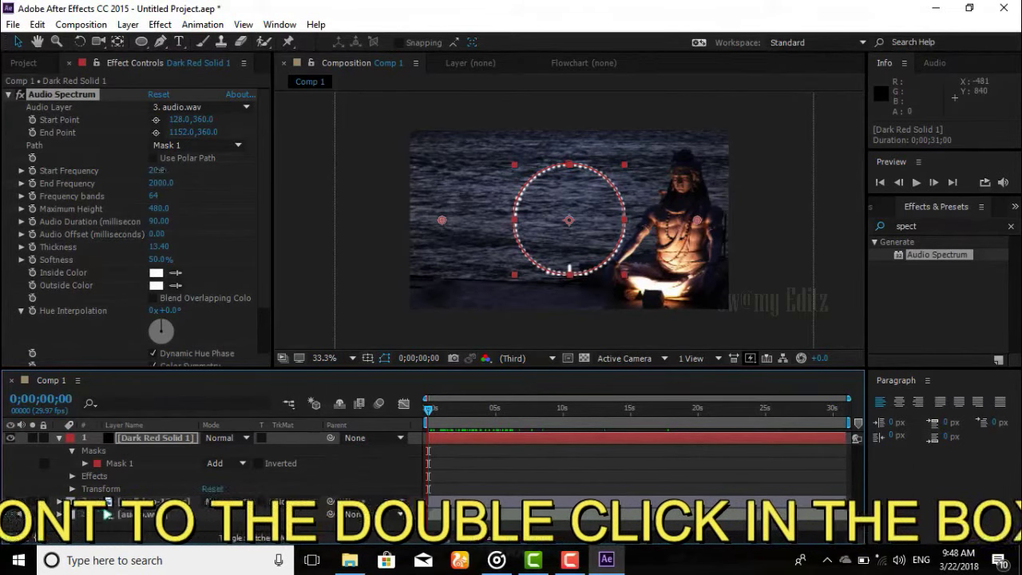
Set the spectrum frequencies to 2220–2700 with 84 frequency bands.
mouse_move(160, 174)
left_mouse_down()
mouse_move(221, 182)
mouse_move(183, 173)
left_mouse_up()
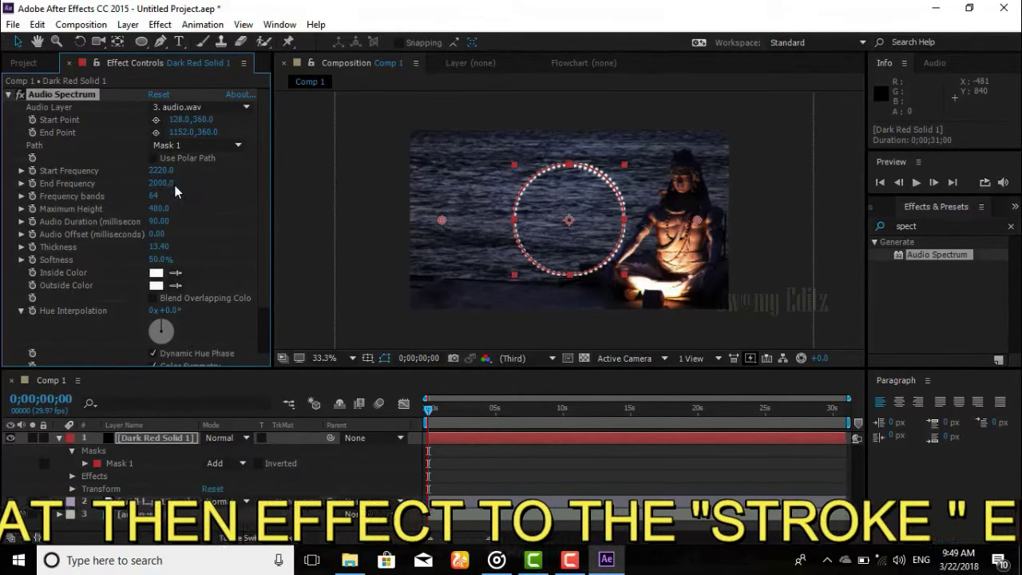
left_click_drag(170, 184, 177, 183)
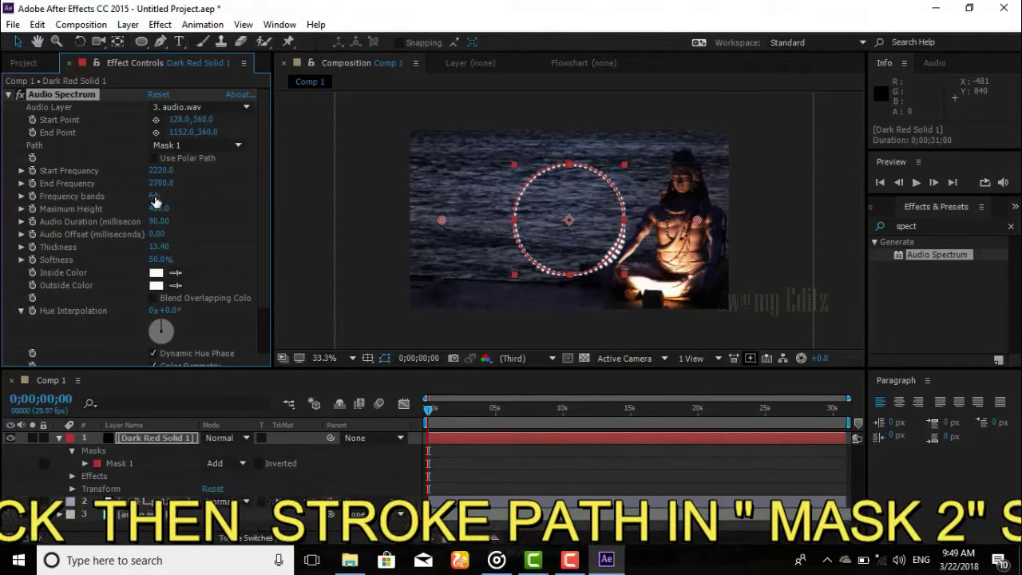
left_click_drag(157, 196, 171, 196)
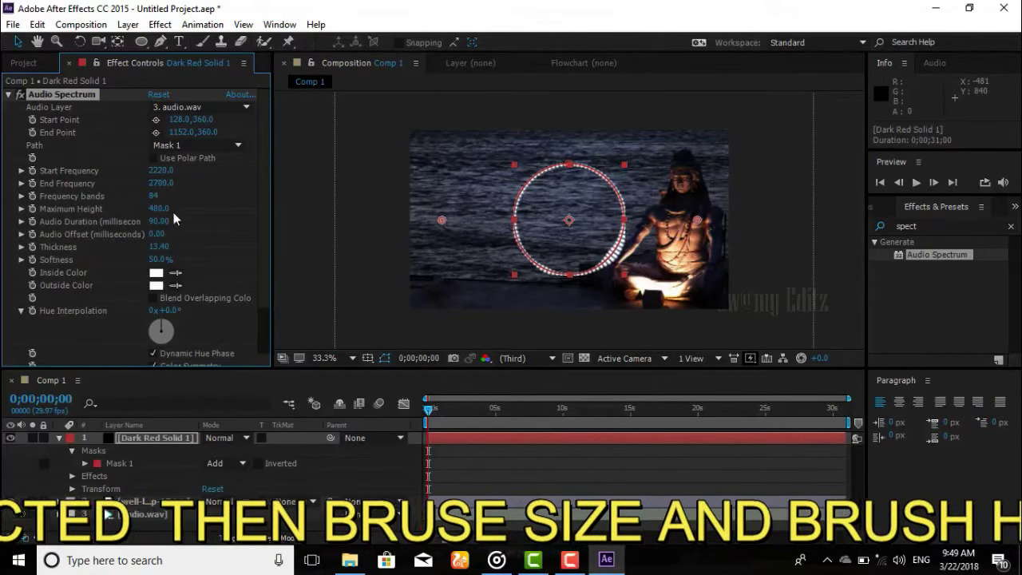
Set Maximum Height to 1470, Thickness to 9.50 and Softness to 0%.
left_click_drag(161, 212, 252, 235)
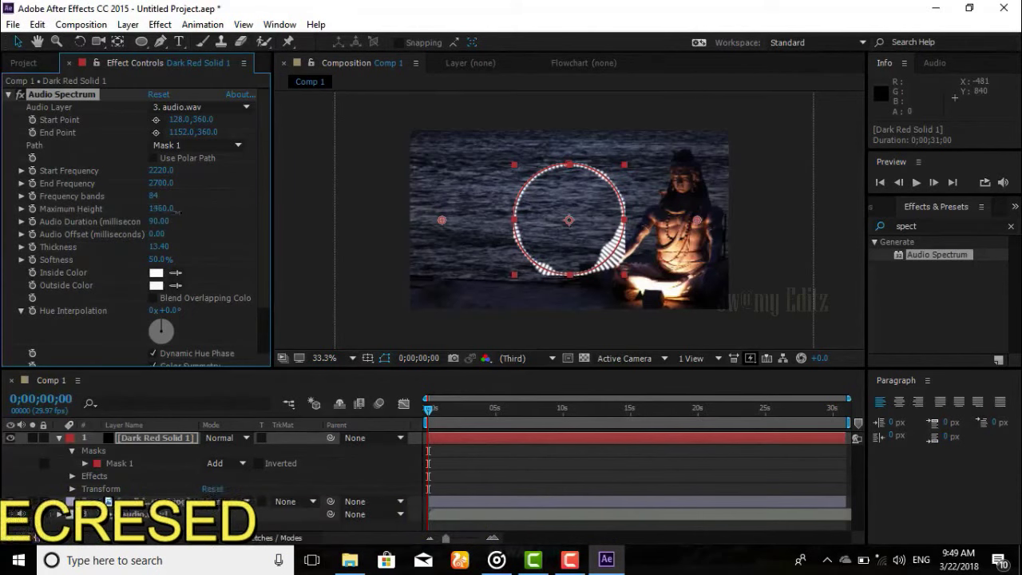
left_click_drag(178, 211, 184, 211)
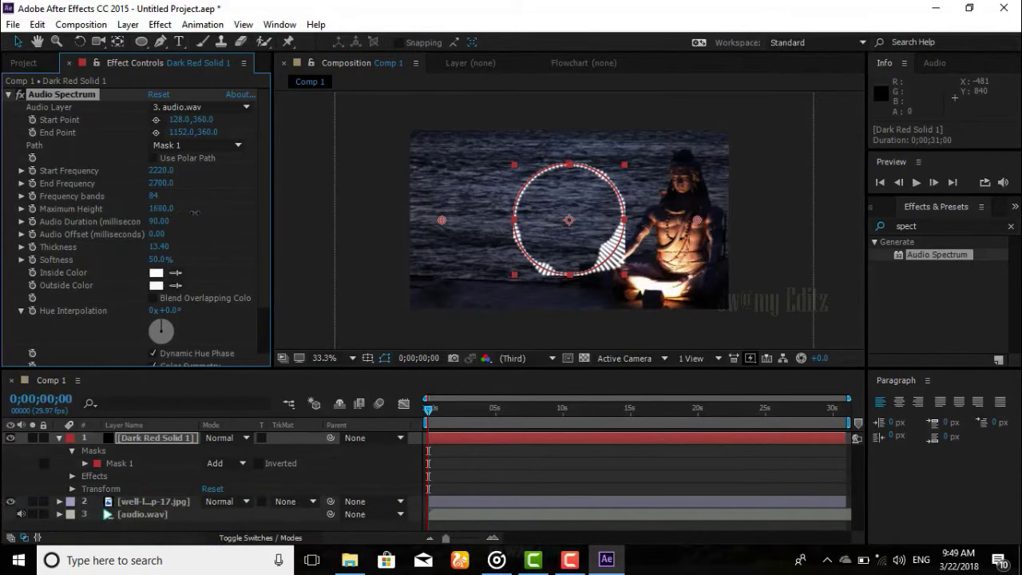
left_click_drag(191, 212, 157, 222)
left_click_drag(159, 251, 140, 246)
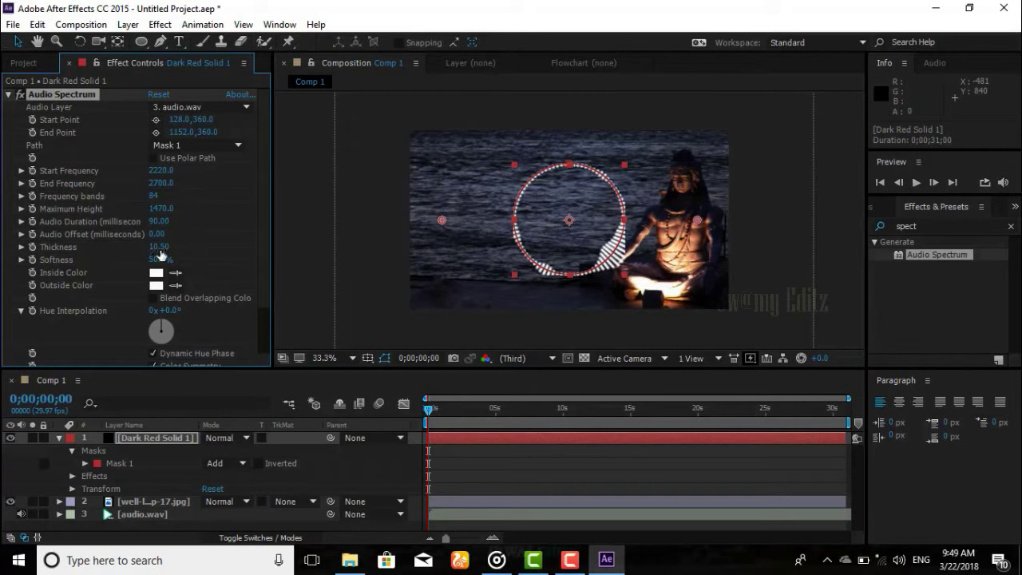
left_click_drag(159, 247, 153, 247)
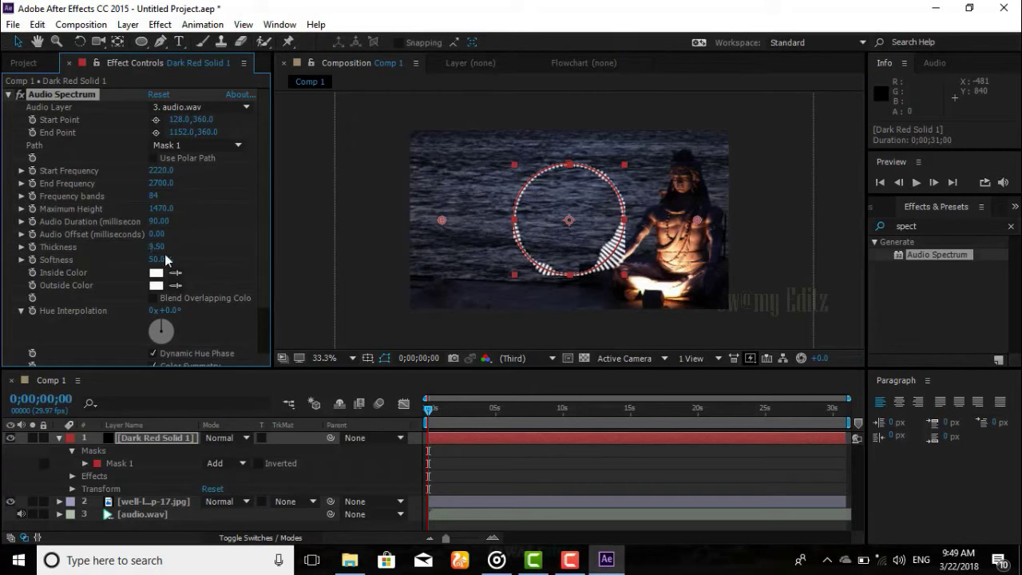
left_click_drag(163, 265, 105, 259)
Set Audio Spectrum Side Options to Side B, then select Mask 1 on the solid.
scroll(255, 362, "down", 3)
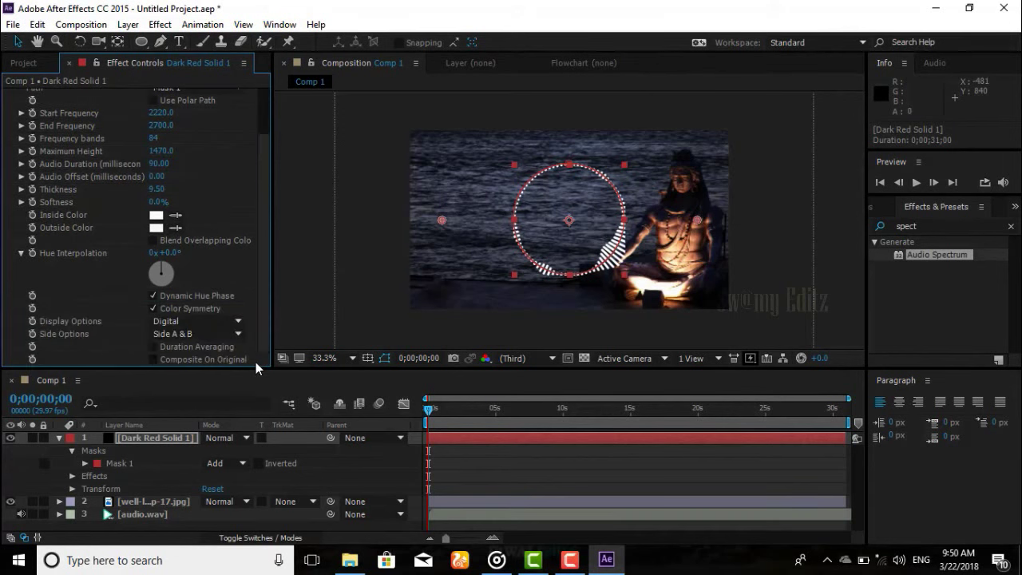
left_click(237, 333)
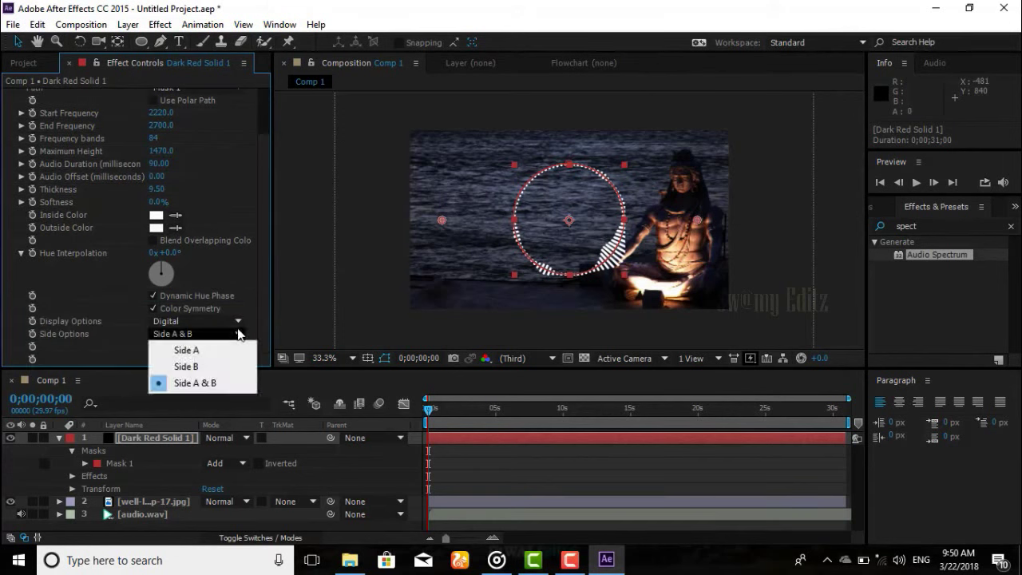
left_click(206, 368)
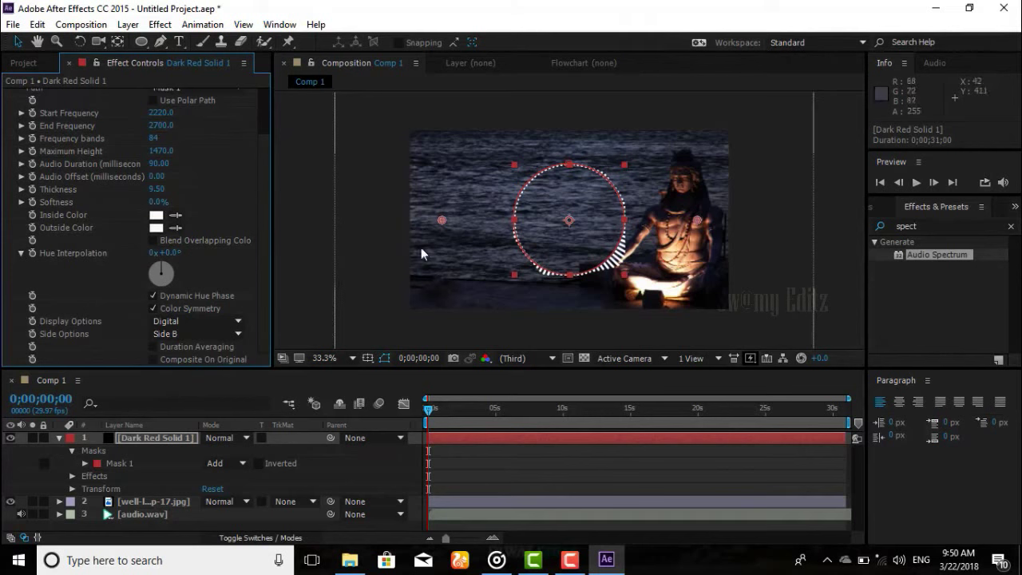
left_click(112, 464)
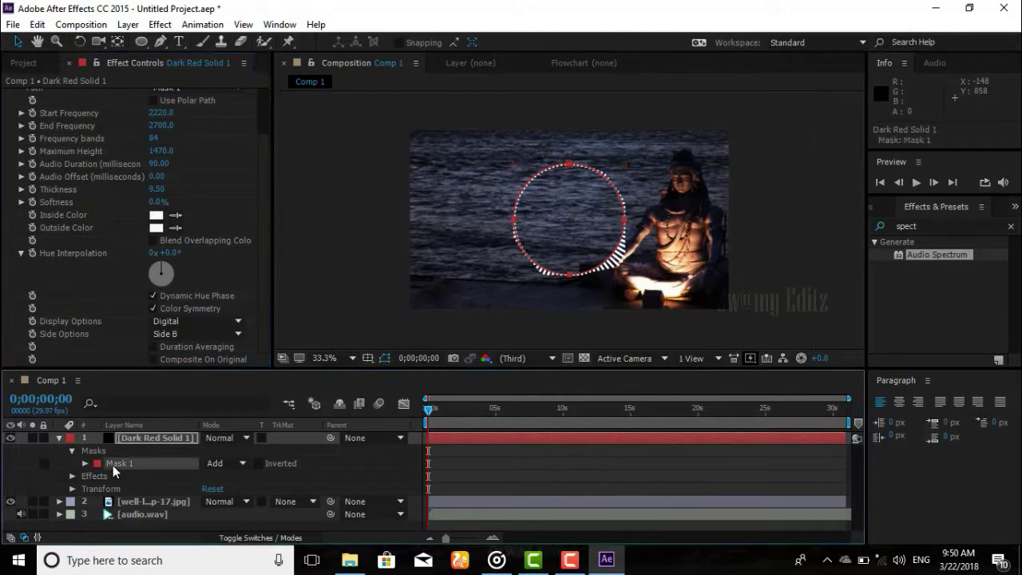
Duplicate Mask 1 with Ctrl+D and scale the new Mask 2 slightly smaller around its centre.
key("ctrl+d")
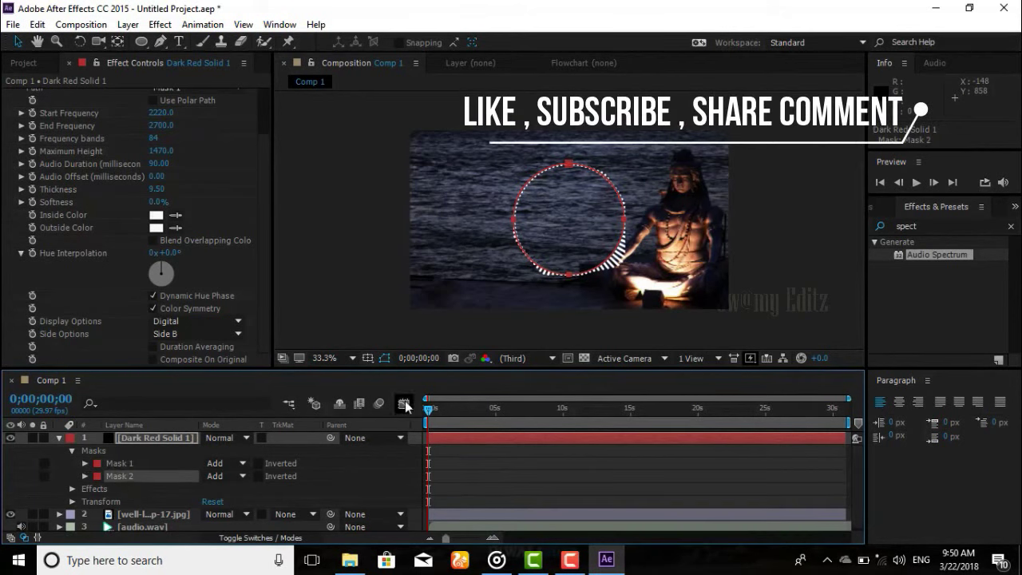
double_click(570, 276)
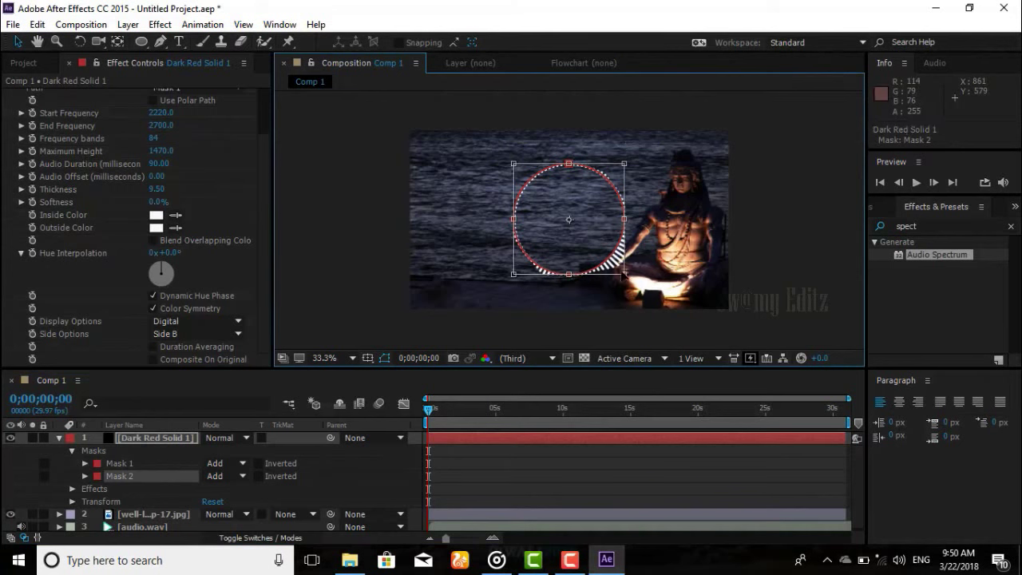
left_click_drag(624, 274, 618, 267)
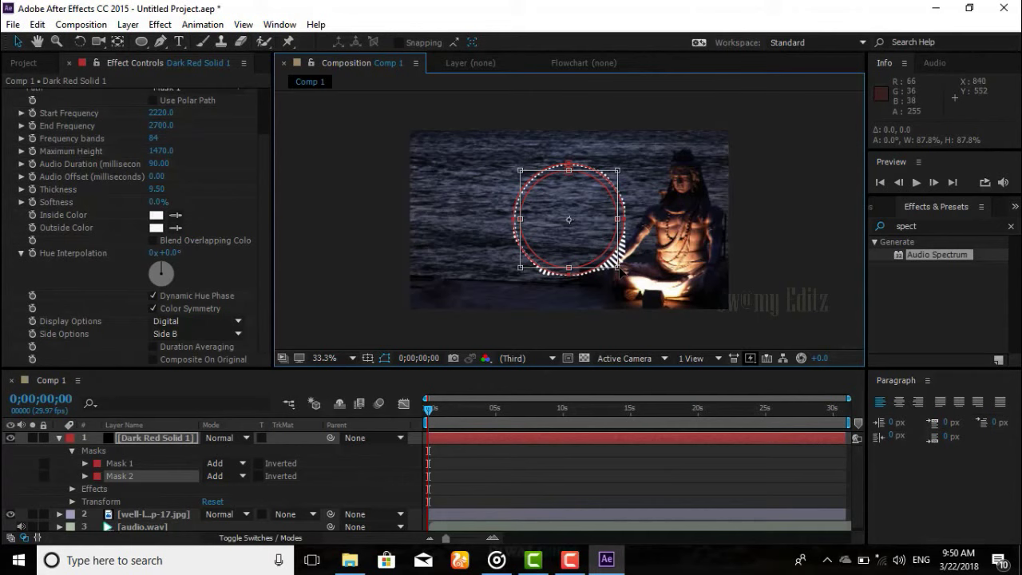
Search Effects & Presets for 'stroke' and apply Generate > Stroke to Dark Red Solid 1.
left_click(926, 228)
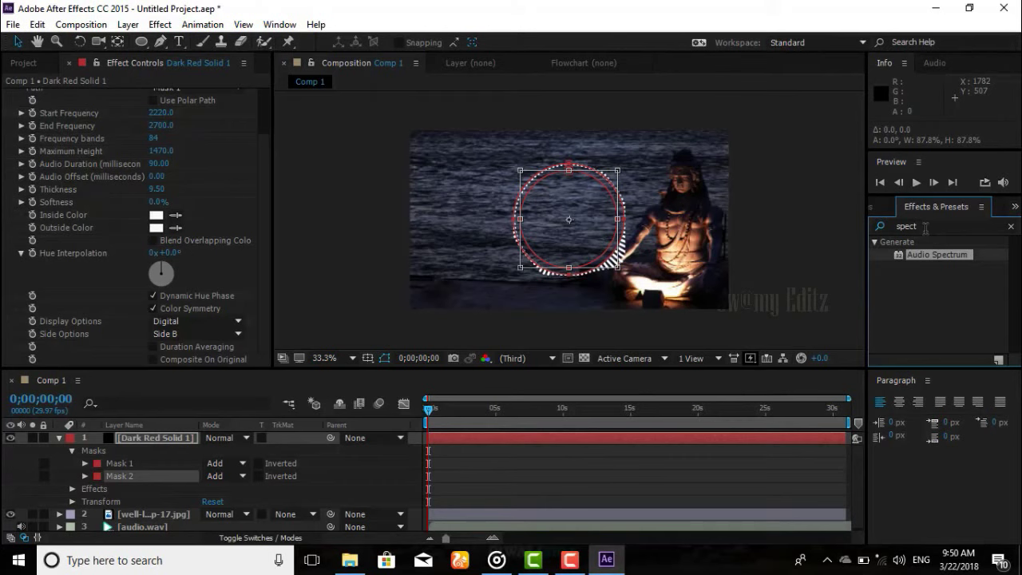
left_click(946, 226)
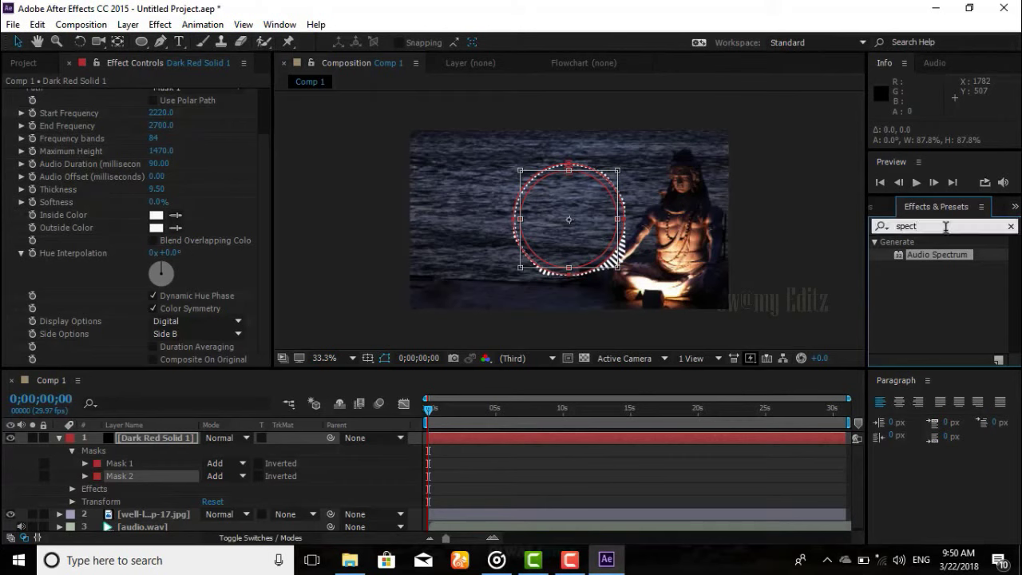
key("BackSpace")
key("BackSpace")
key("BackSpace")
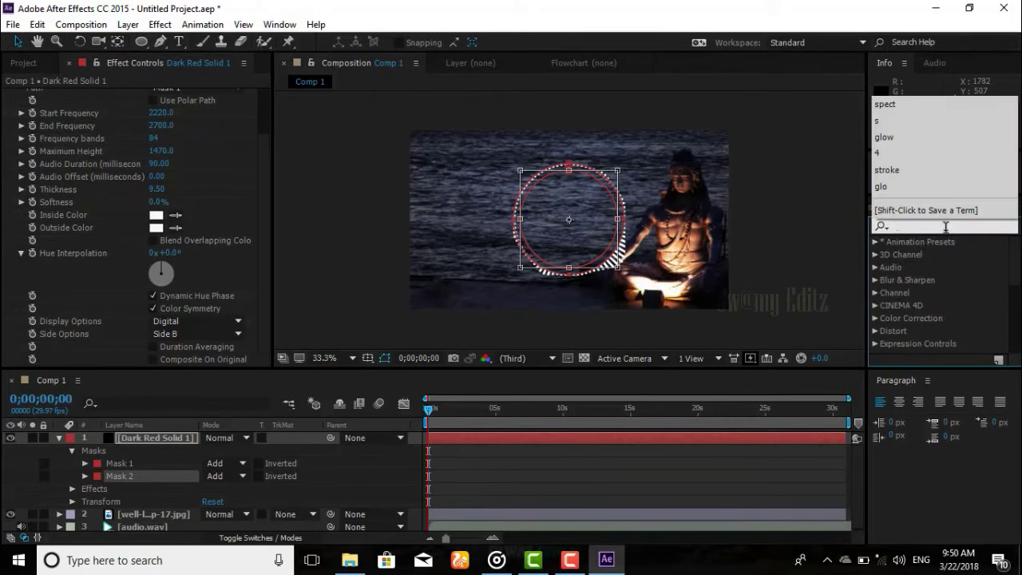
left_click(906, 172)
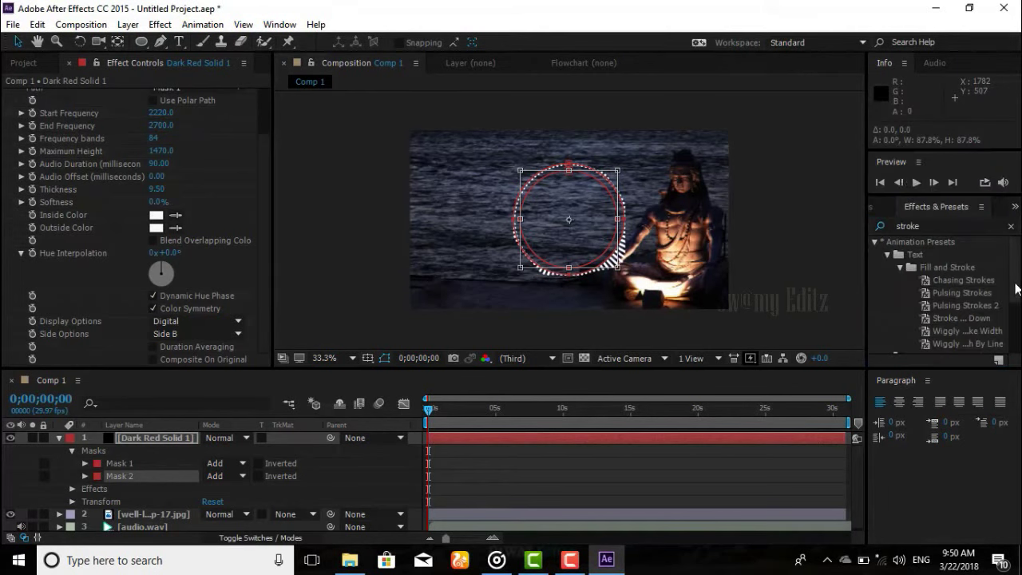
scroll(1017, 289, "down", 3)
double_click(928, 322)
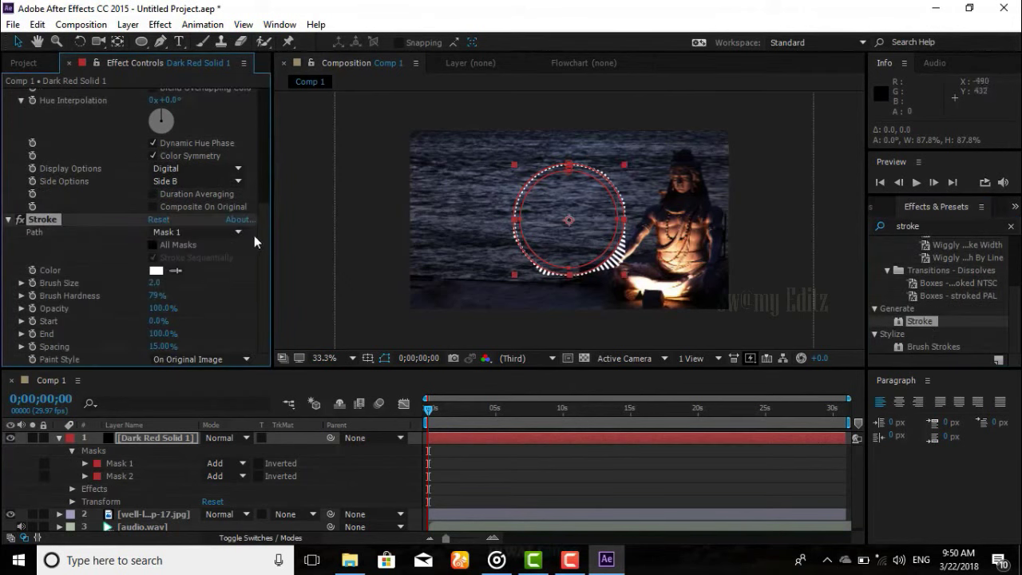
Set the Stroke to follow Mask 2 with Brush Size 8.9 and Spacing 0%, then preview.
left_click(238, 233)
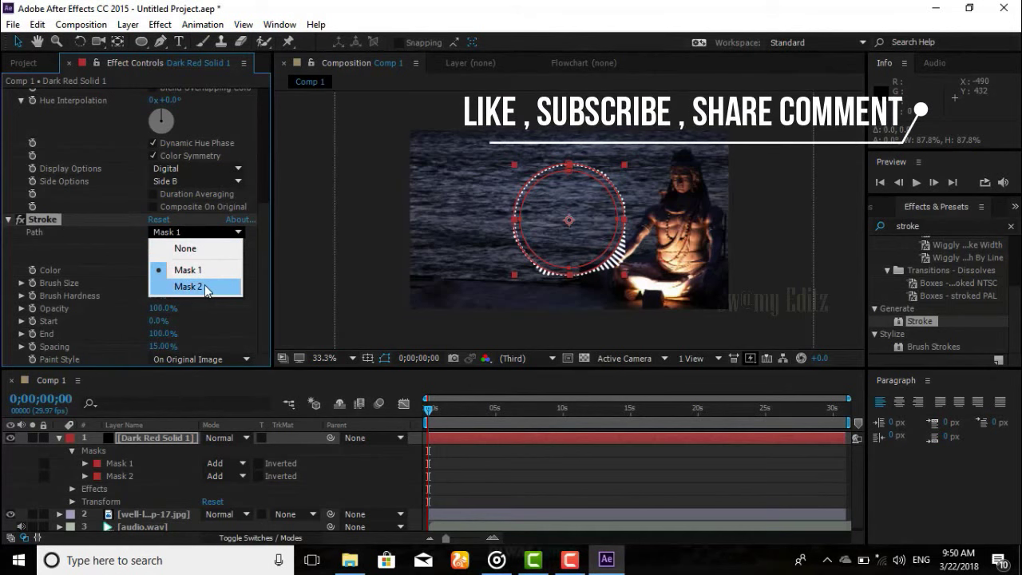
left_click(205, 287)
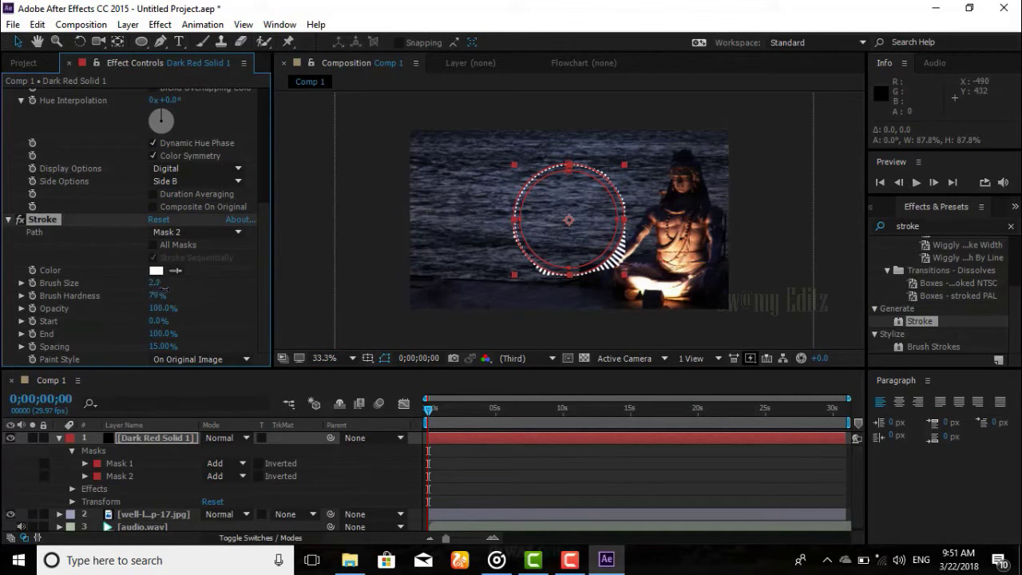
left_click_drag(164, 289, 221, 300)
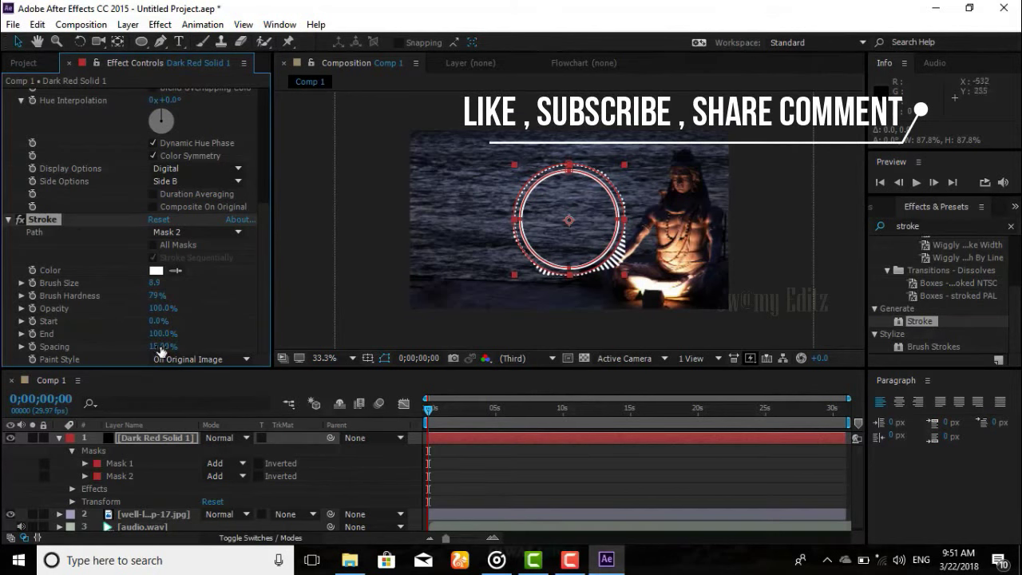
mouse_move(160, 350)
left_mouse_down()
mouse_move(205, 346)
mouse_move(134, 345)
left_mouse_up()
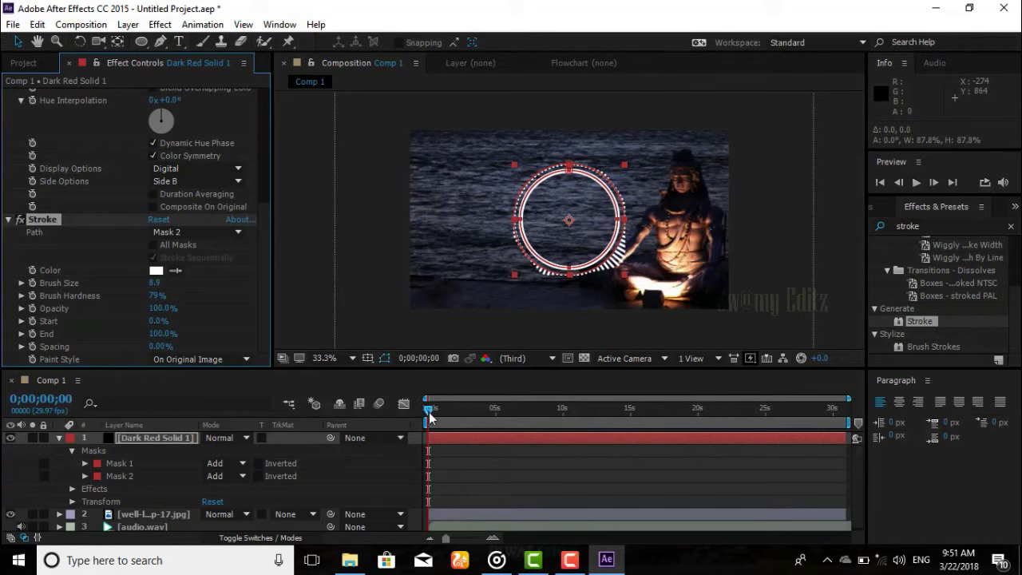
mouse_move(429, 412)
left_mouse_down()
mouse_move(501, 421)
mouse_move(413, 409)
left_mouse_up()
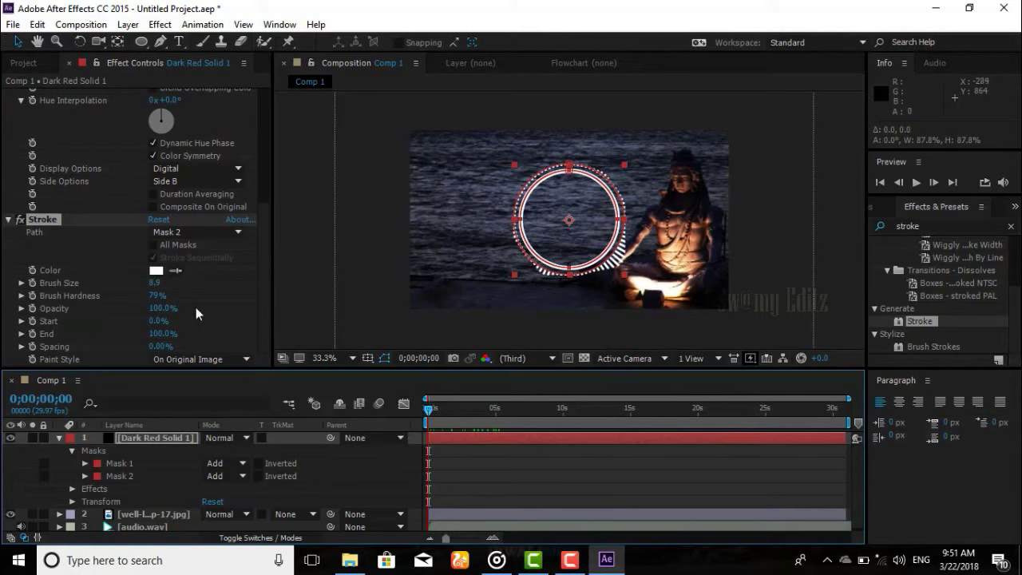
Keyframe Stroke Start to a higher value at frame zero and a lower value around 26 seconds.
left_click(49, 325)
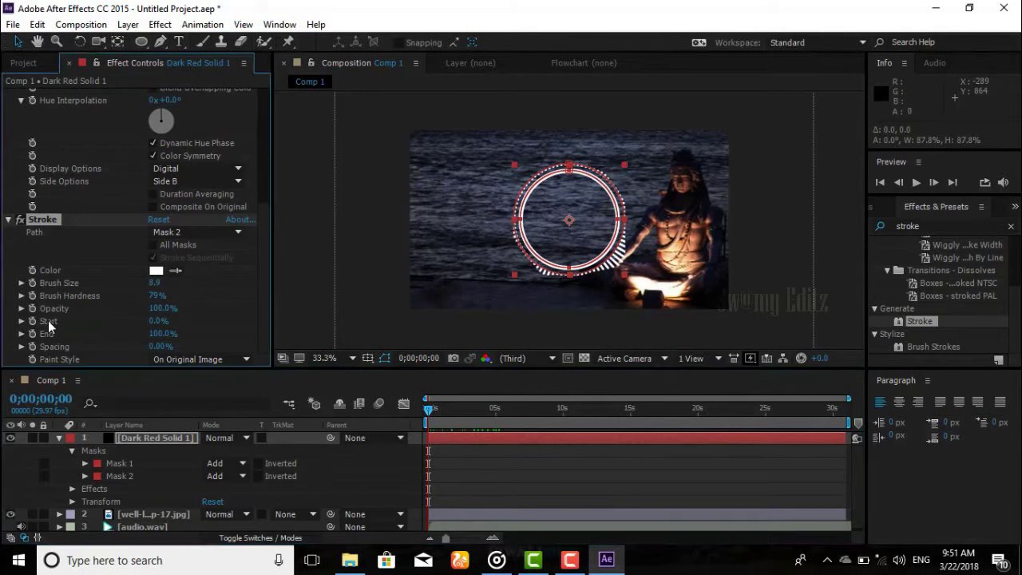
left_click(428, 412)
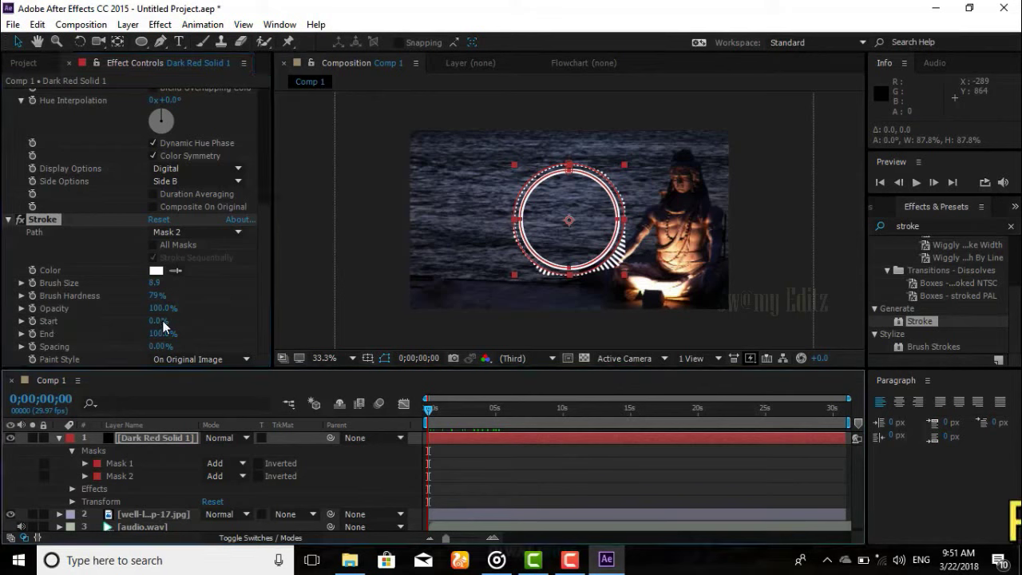
left_click_drag(156, 325, 168, 321)
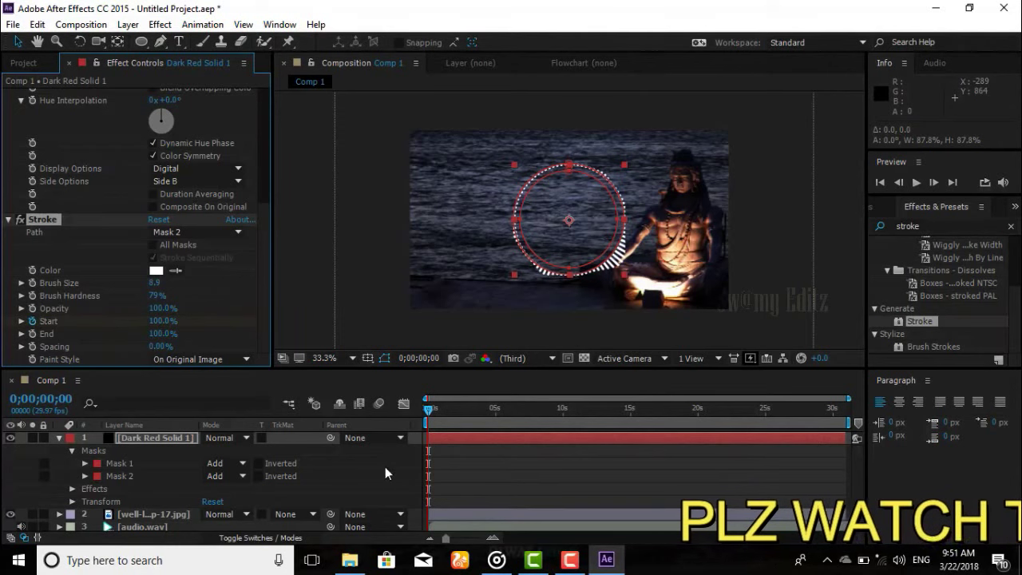
left_click_drag(428, 412, 861, 411)
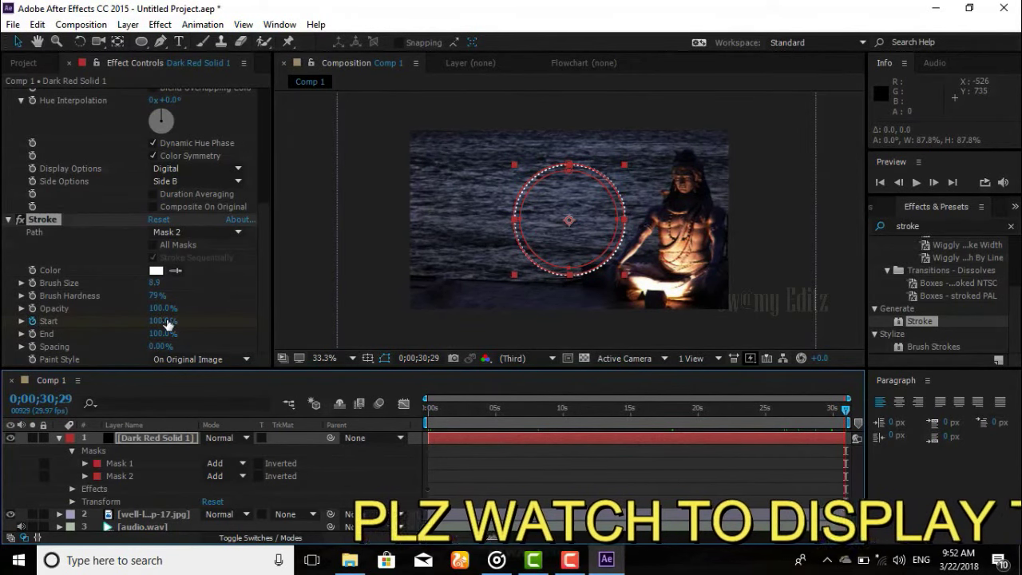
left_click_drag(163, 320, 144, 320)
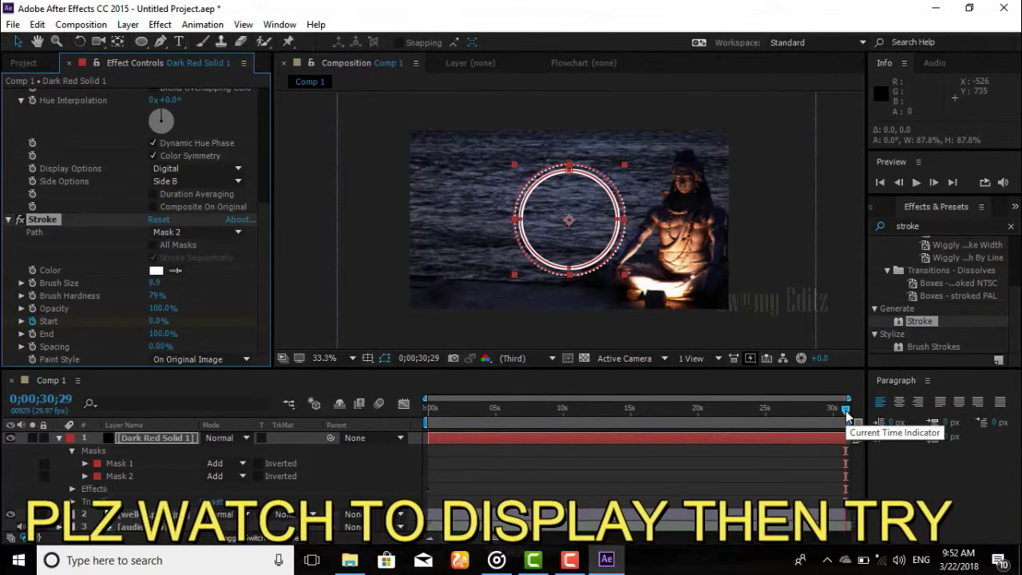
Check the arc animation at 10 seconds, hide mask outlines, adjust Brush Size, and preview at 3 seconds.
left_click(846, 412)
mouse_move(846, 412)
left_mouse_down()
mouse_move(442, 412)
mouse_move(417, 421)
mouse_move(896, 414)
left_mouse_up()
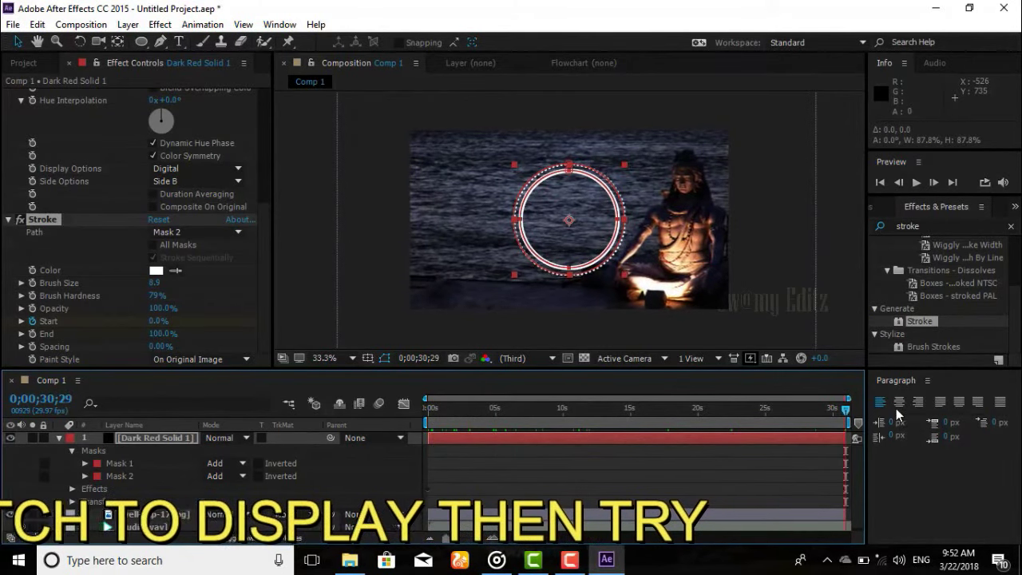
left_click(567, 410)
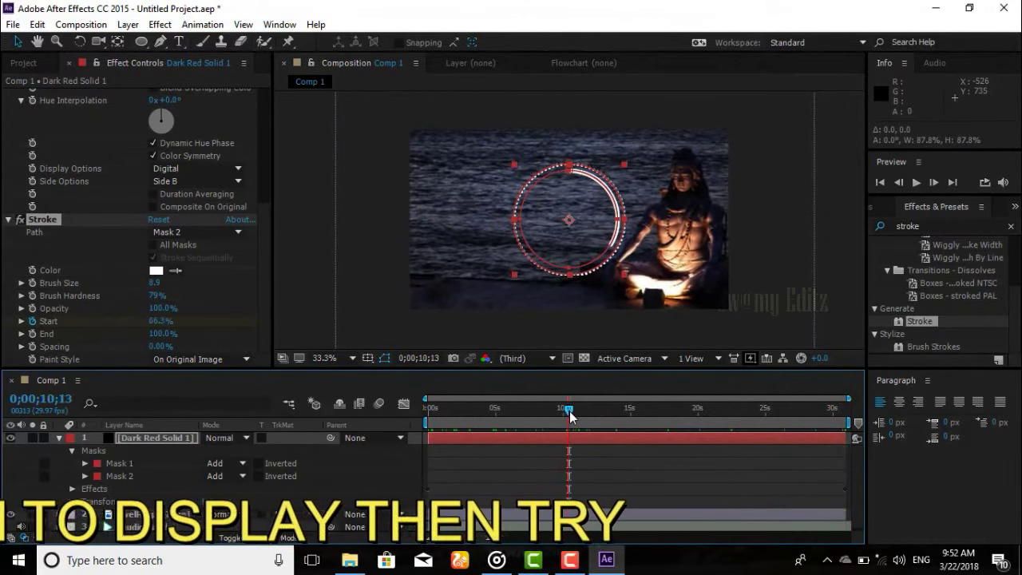
left_click_drag(571, 415, 423, 410)
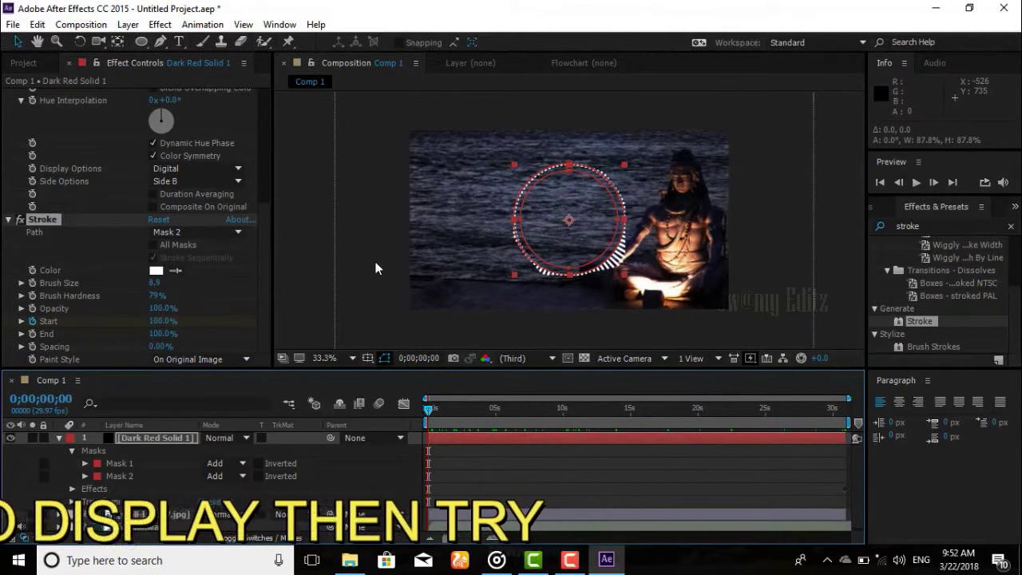
left_click(384, 358)
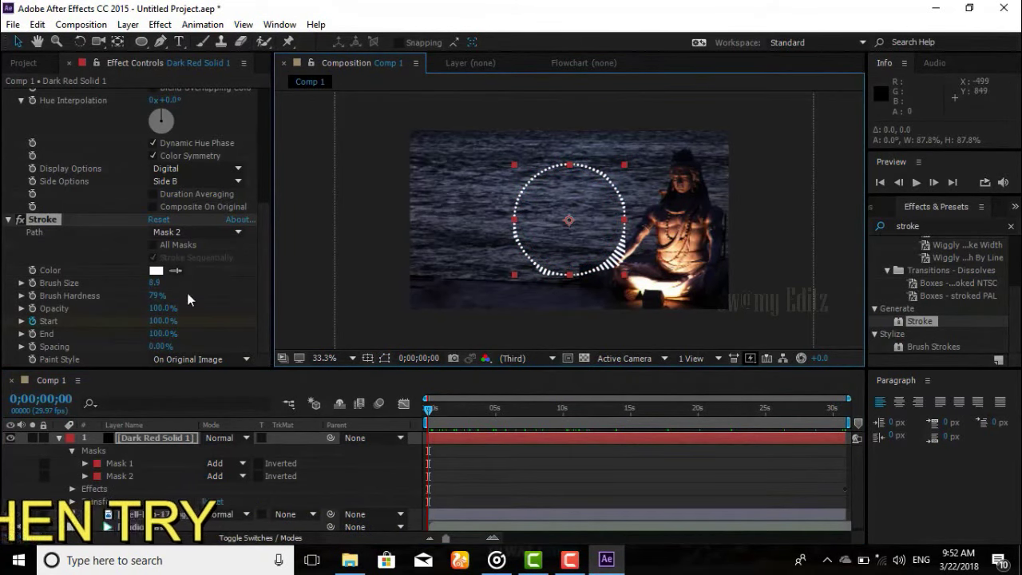
left_click_drag(155, 283, 165, 282)
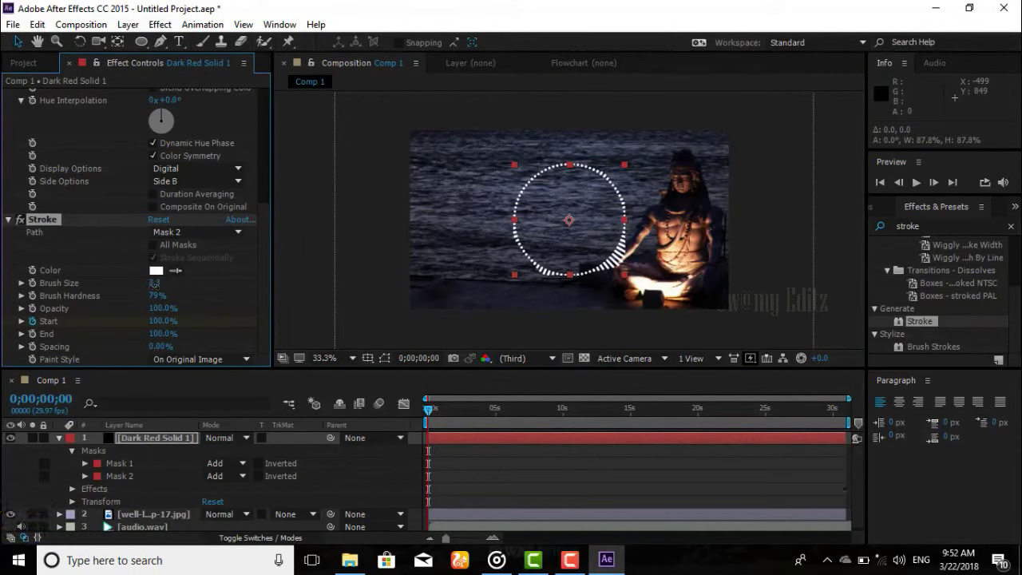
left_click_drag(429, 417, 474, 425)
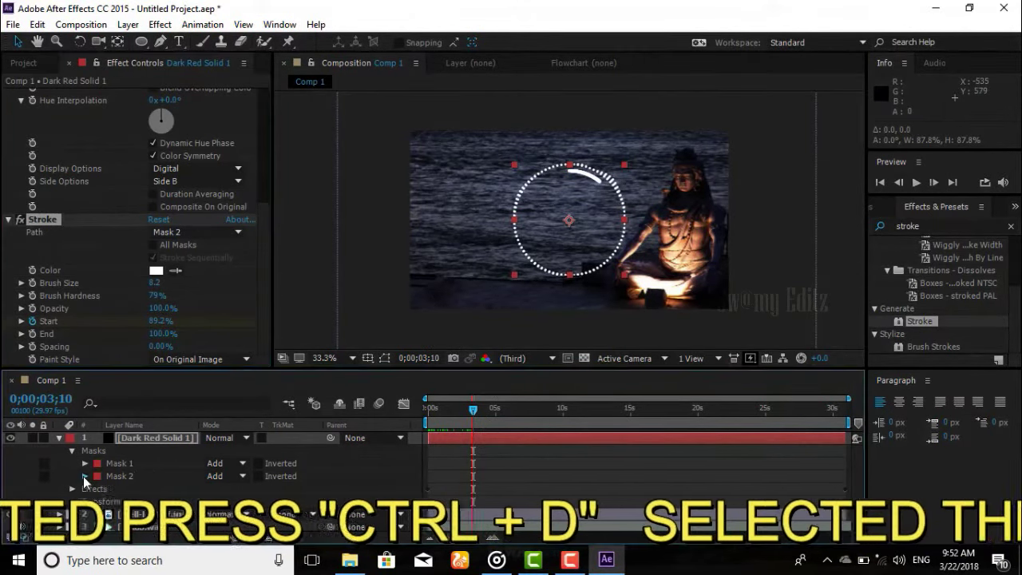
Select Mask 2 and duplicate it with Ctrl+D into a new Mask 3.
left_click(83, 476)
left_click(85, 471)
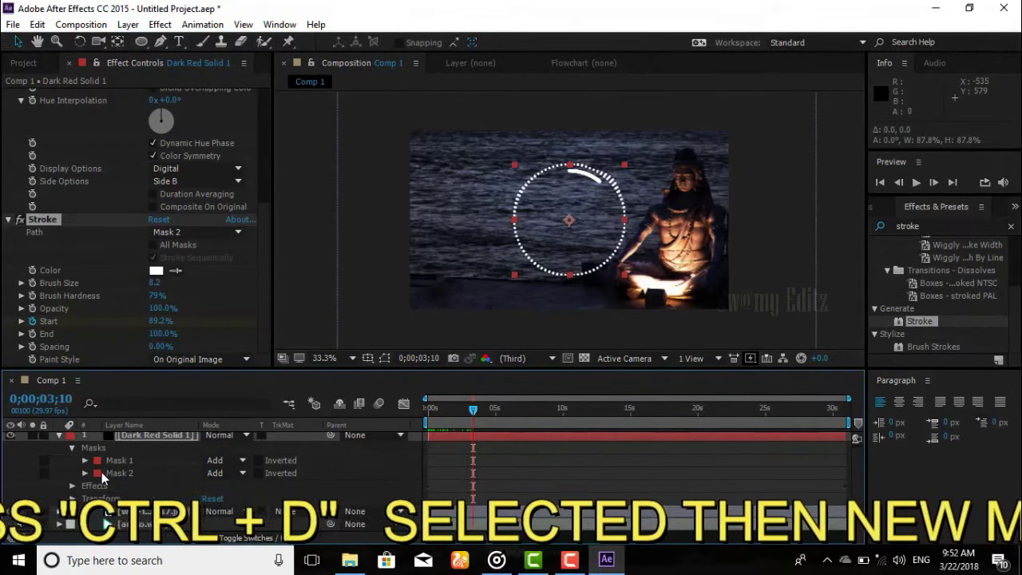
left_click(111, 475)
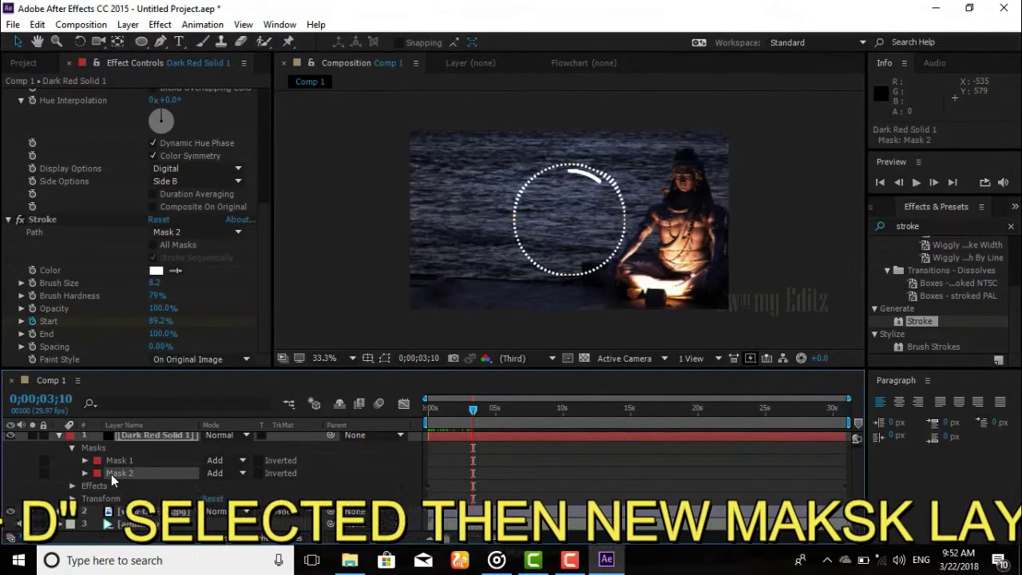
key("ctrl+d")
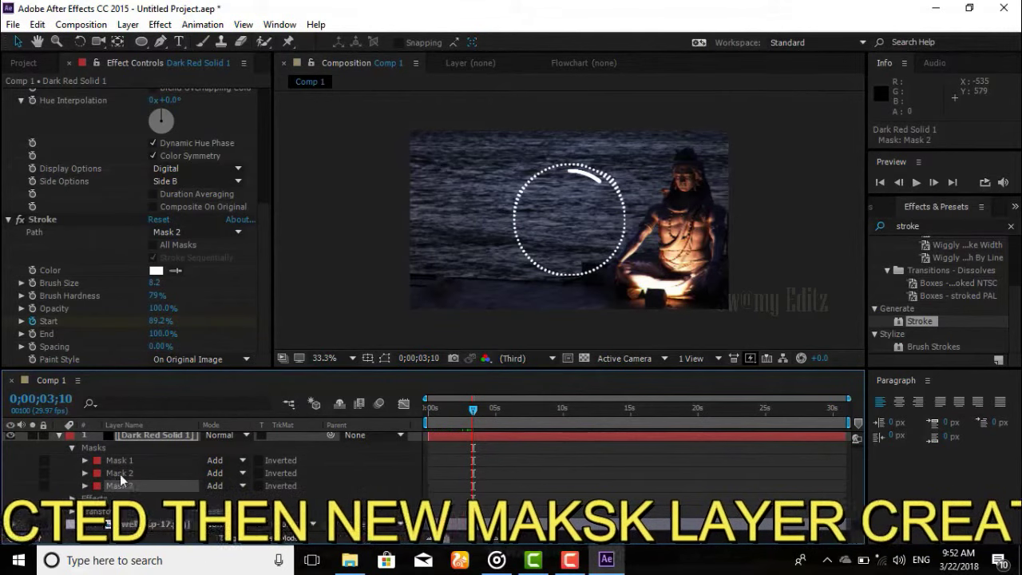
left_click(134, 485)
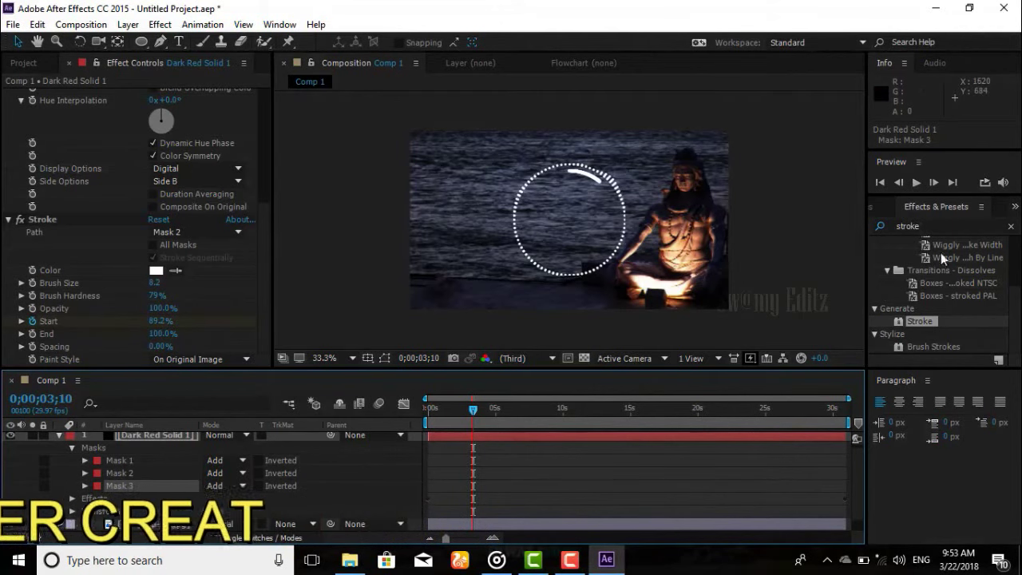
Shrink Mask 3 to about 89% inside the ring and apply a second Stroke effect to the solid.
left_click_drag(927, 320, 928, 320)
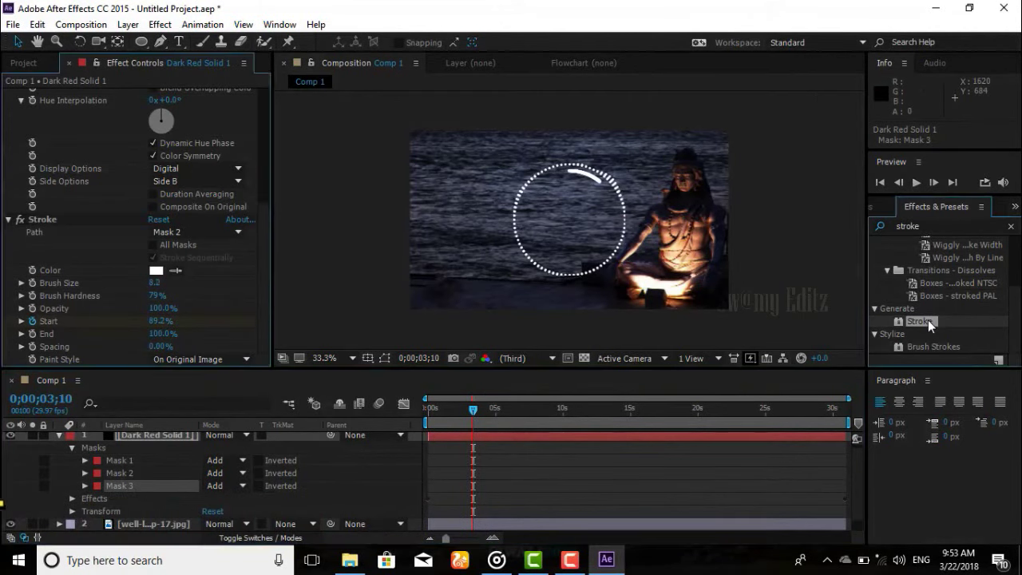
double_click(928, 319)
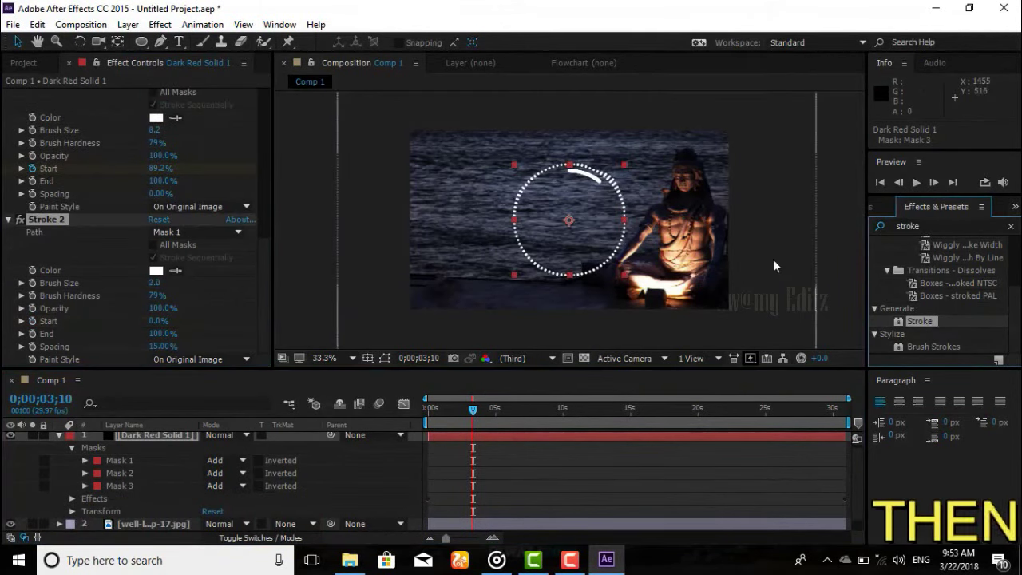
key("ctrl+z")
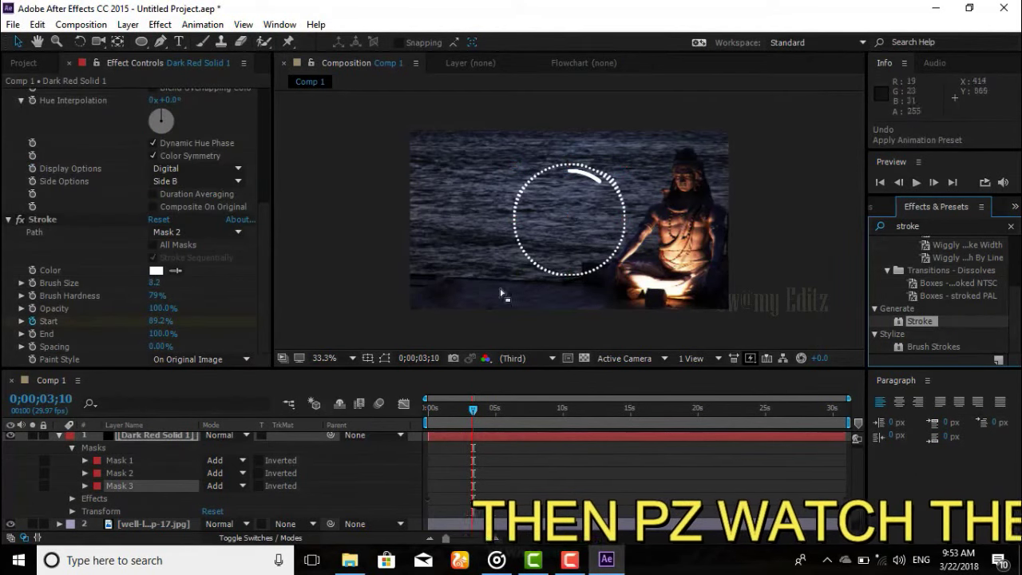
left_click(387, 358)
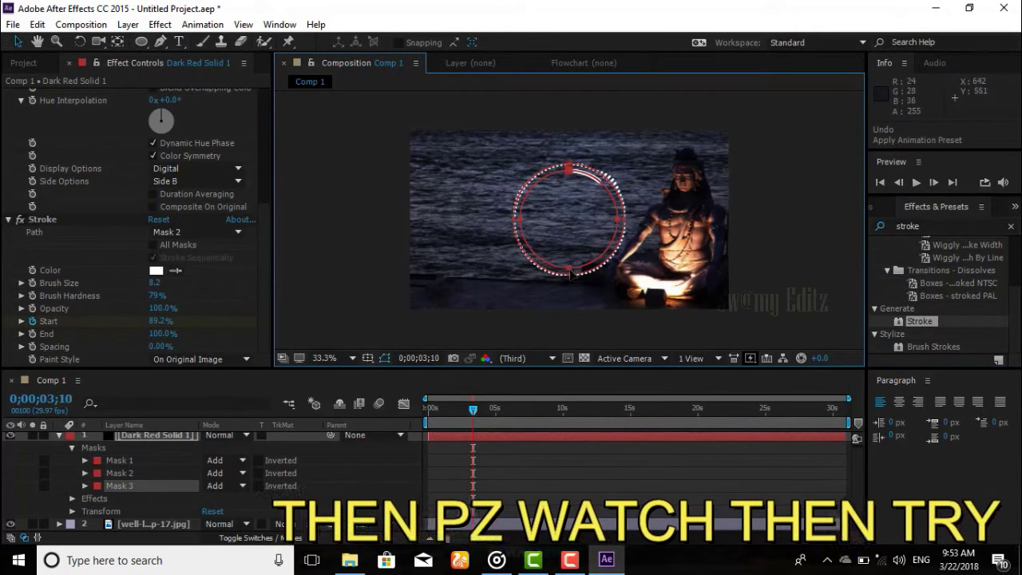
double_click(571, 271)
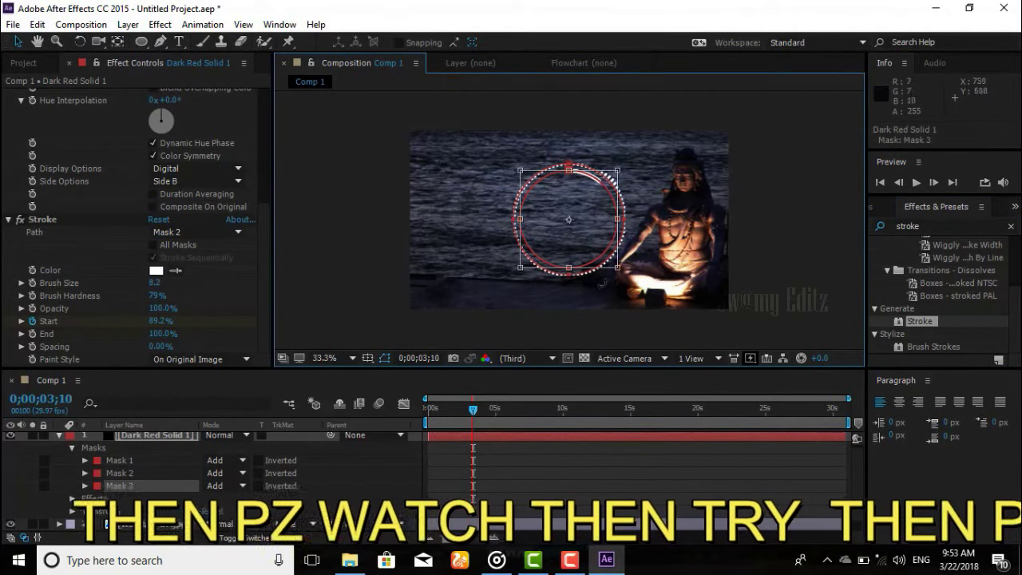
left_click_drag(618, 268, 615, 265)
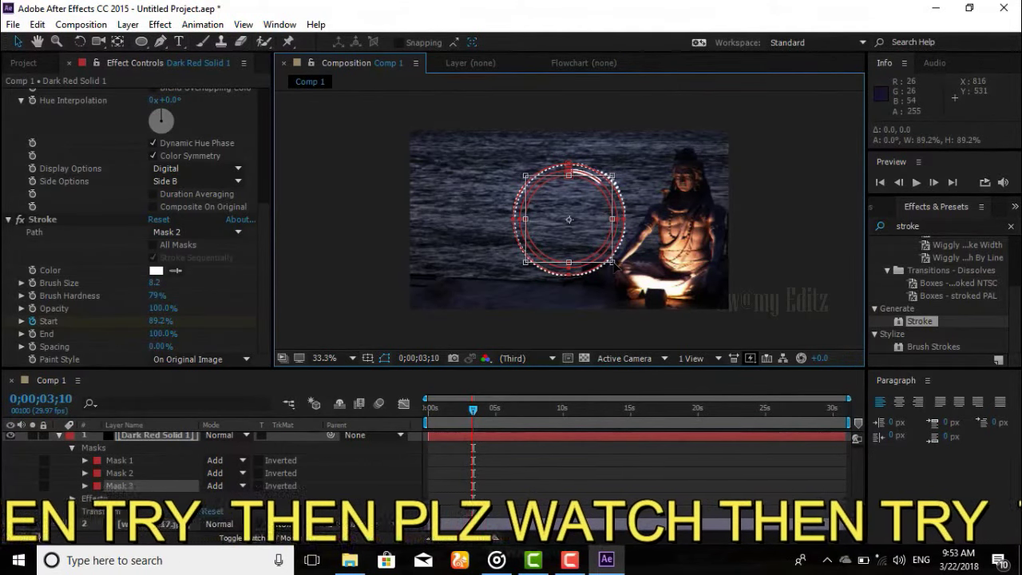
double_click(928, 322)
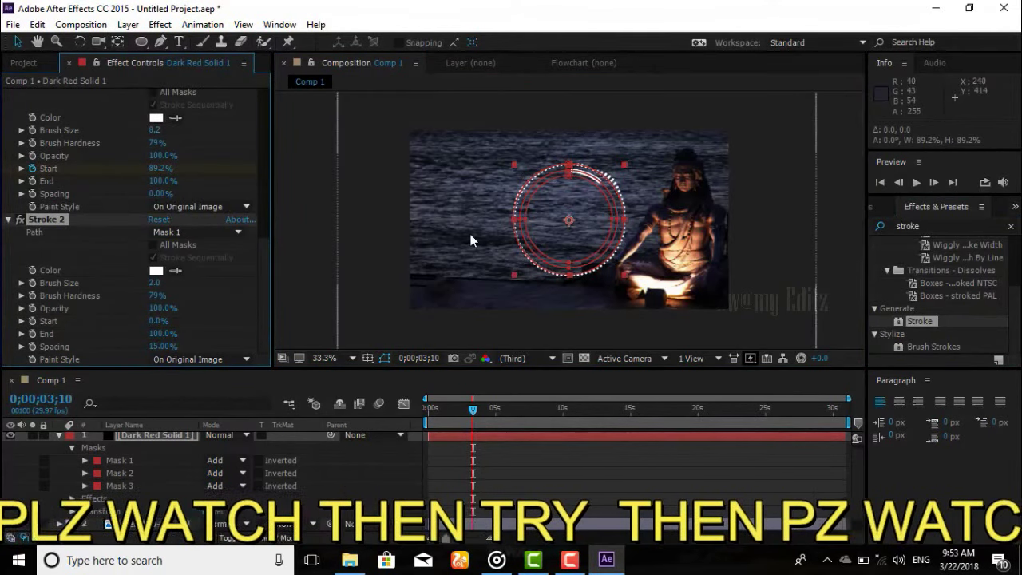
Set Stroke 2's Path to Mask 3, hide the mask outlines, collapse the masks, and preview the ring animation.
left_click(237, 233)
left_click(204, 306)
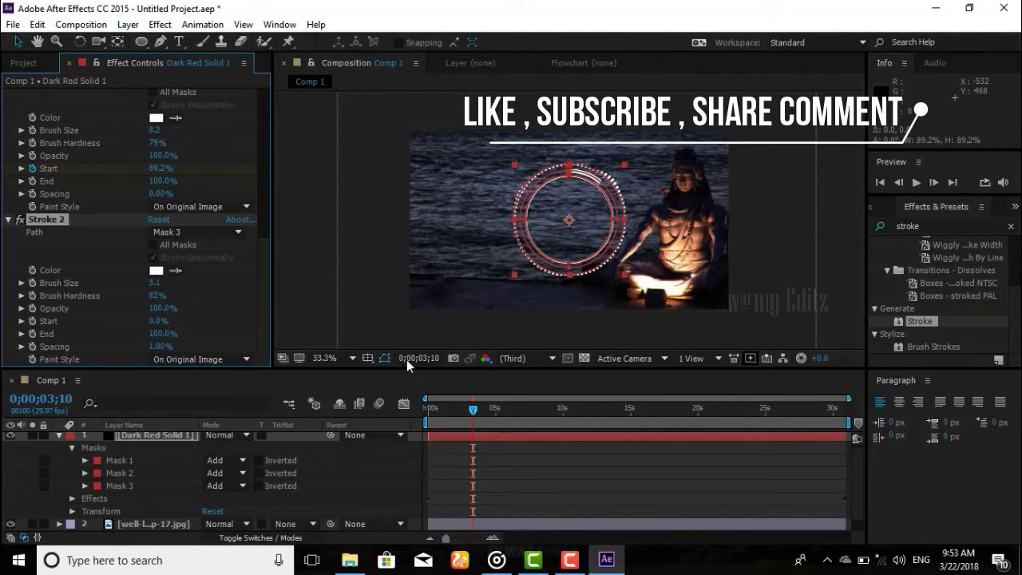
left_click(385, 359)
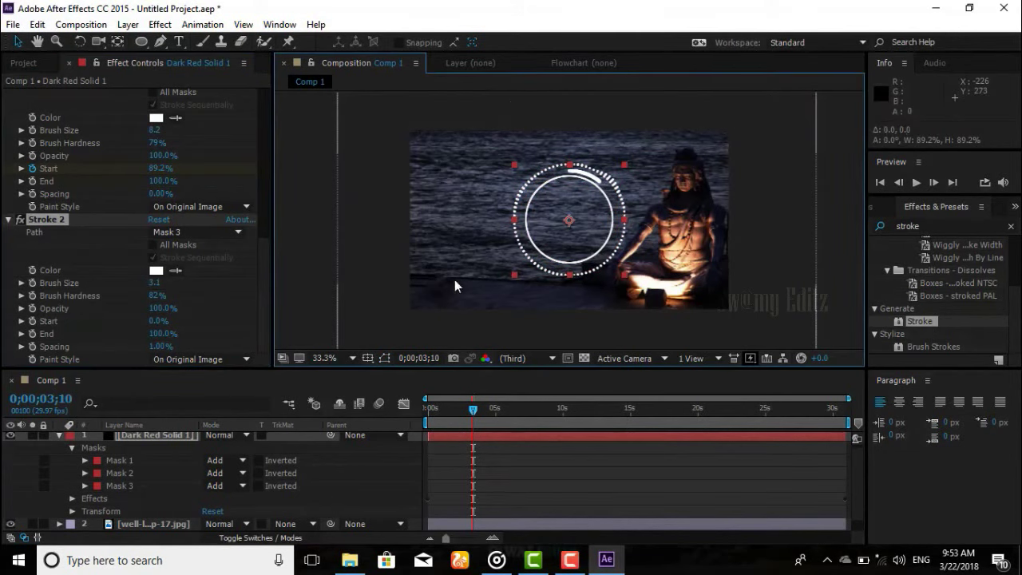
left_click(264, 254)
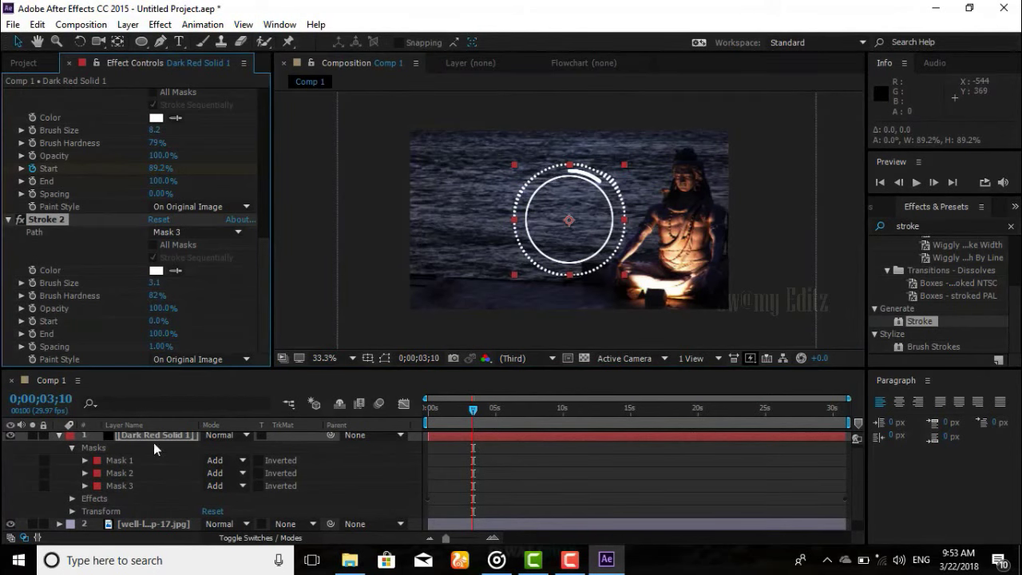
left_click(58, 437)
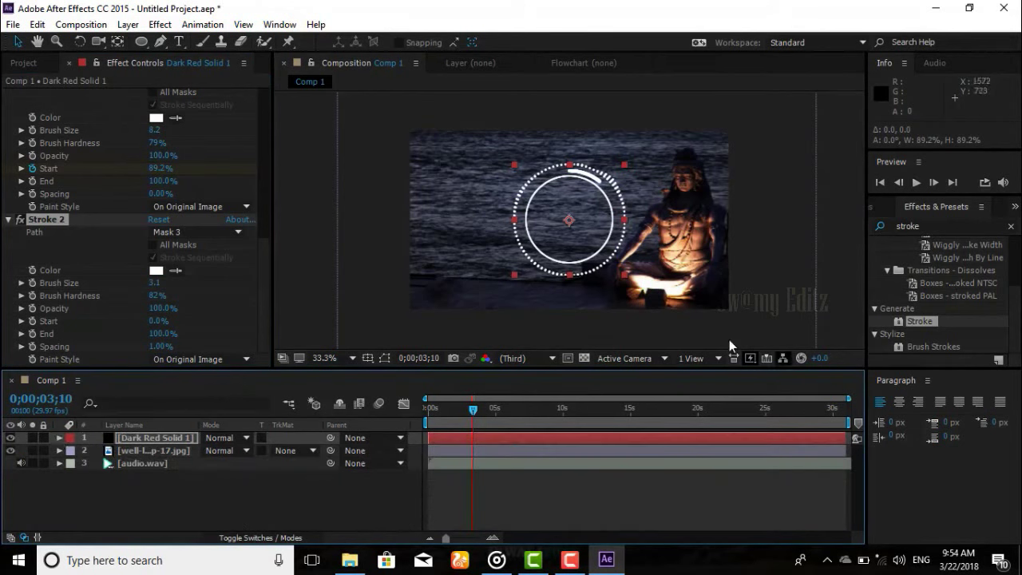
mouse_move(472, 415)
left_mouse_down()
mouse_move(451, 421)
mouse_move(534, 435)
mouse_move(459, 426)
left_mouse_up()
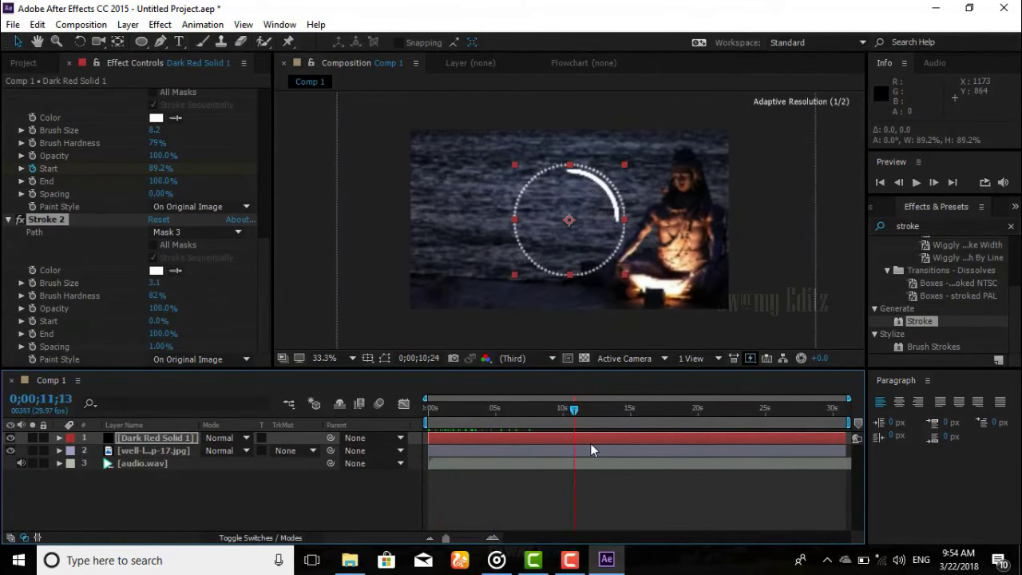
mouse_move(459, 425)
left_mouse_down()
mouse_move(604, 441)
mouse_move(595, 422)
mouse_move(420, 403)
left_mouse_up()
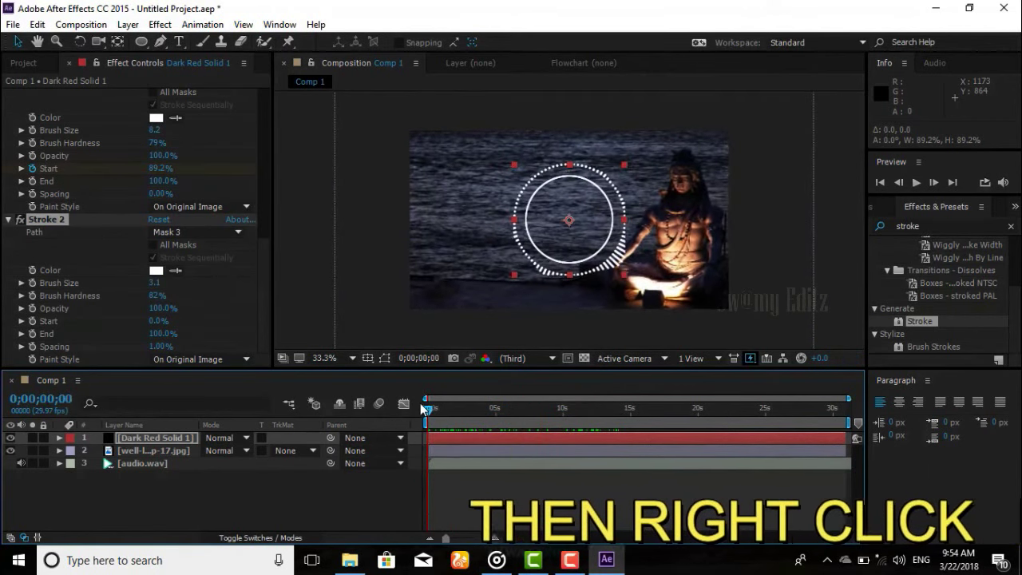
Deselect Dark Red Solid 1 and add a new empty text layer to Comp 1.
left_click(258, 481)
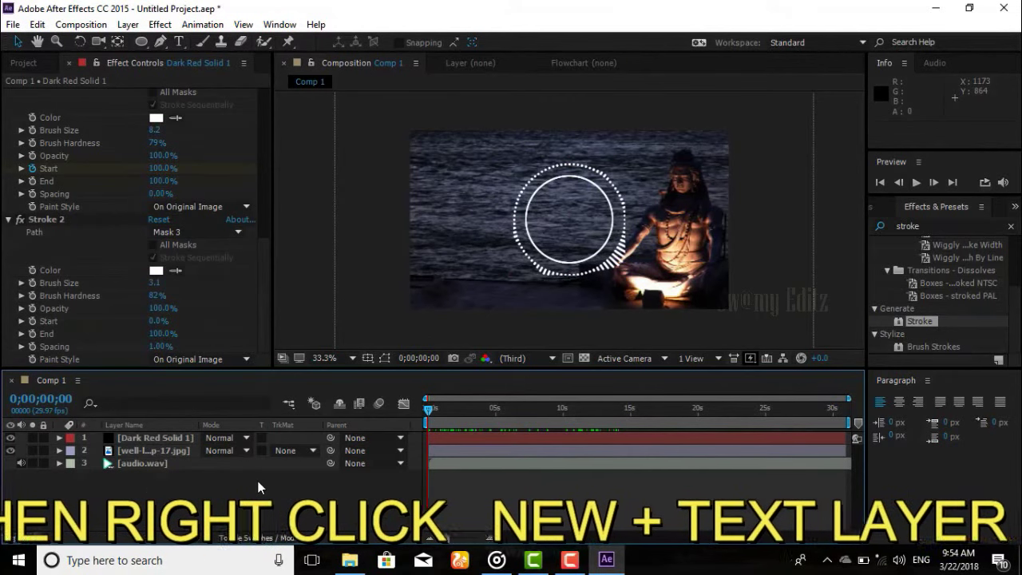
right_click(258, 483)
mouse_move(335, 339)
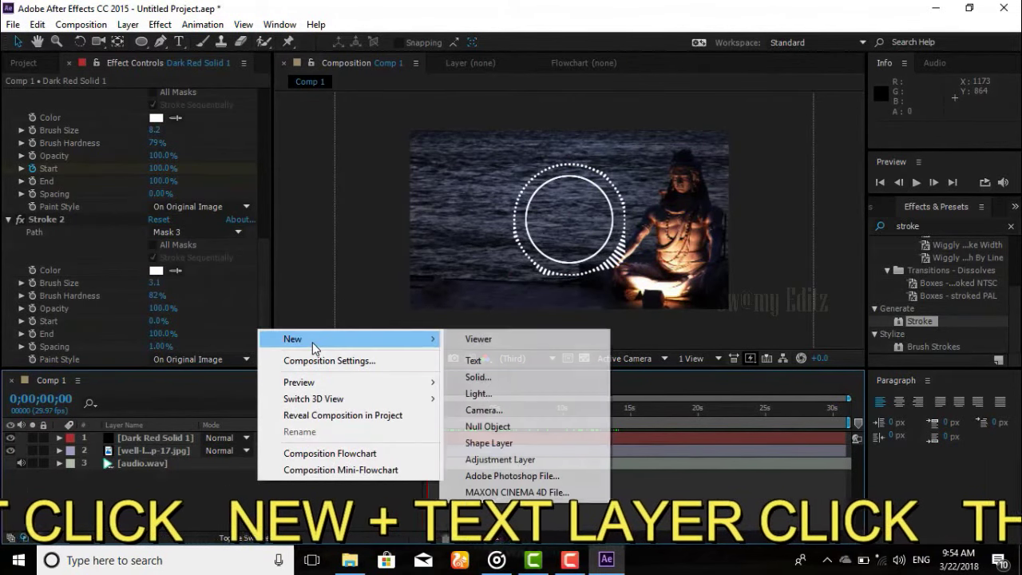
left_click(504, 365)
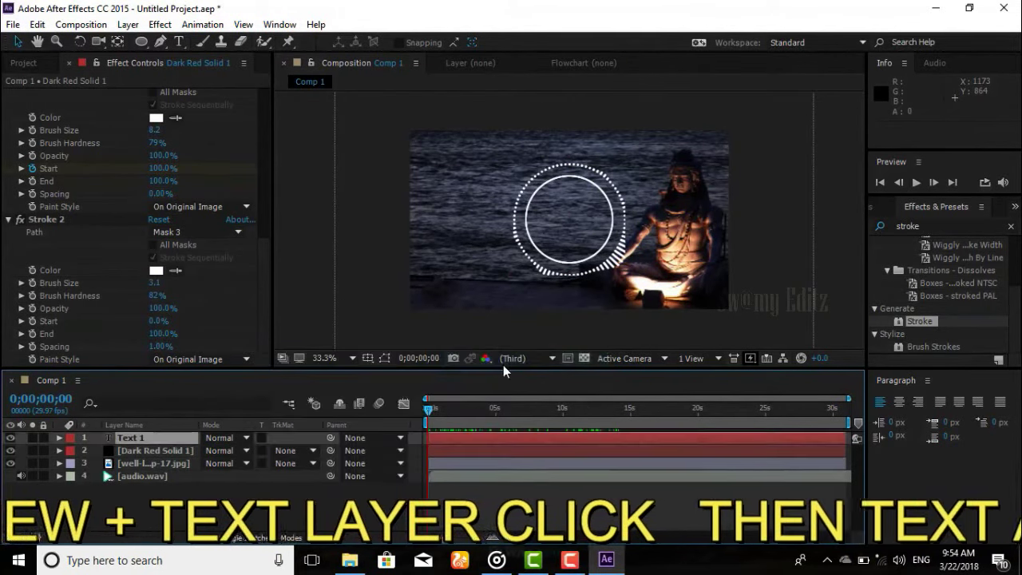
Start an expression on the text layer's Source Text, then bring up File Explorer.
double_click(191, 437)
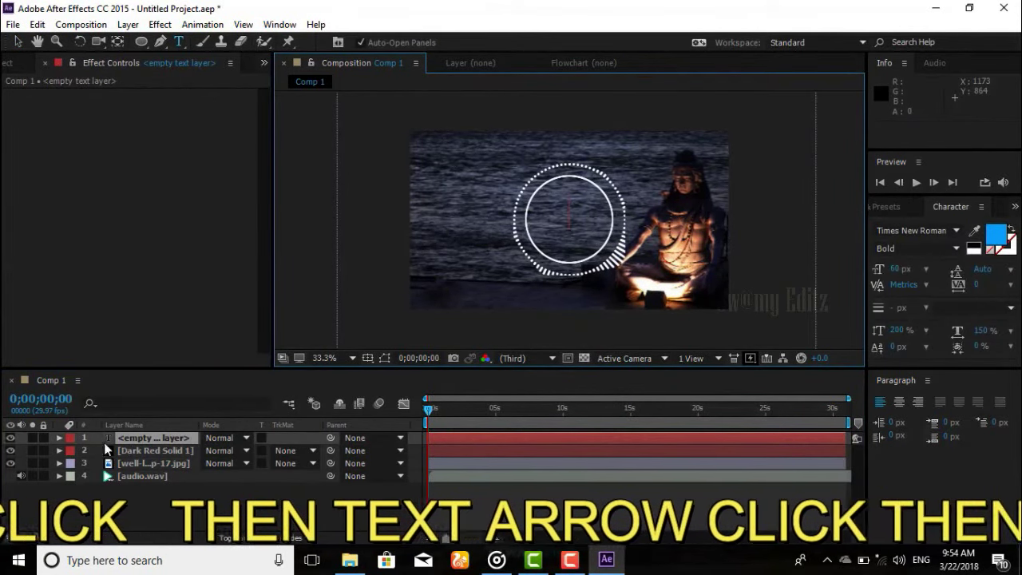
left_click(58, 438)
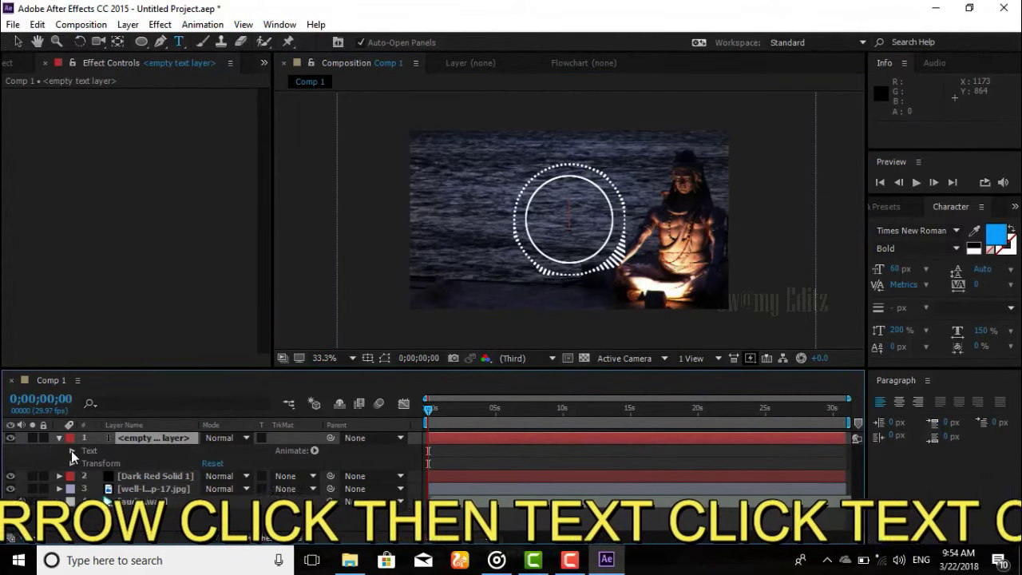
left_click(71, 451)
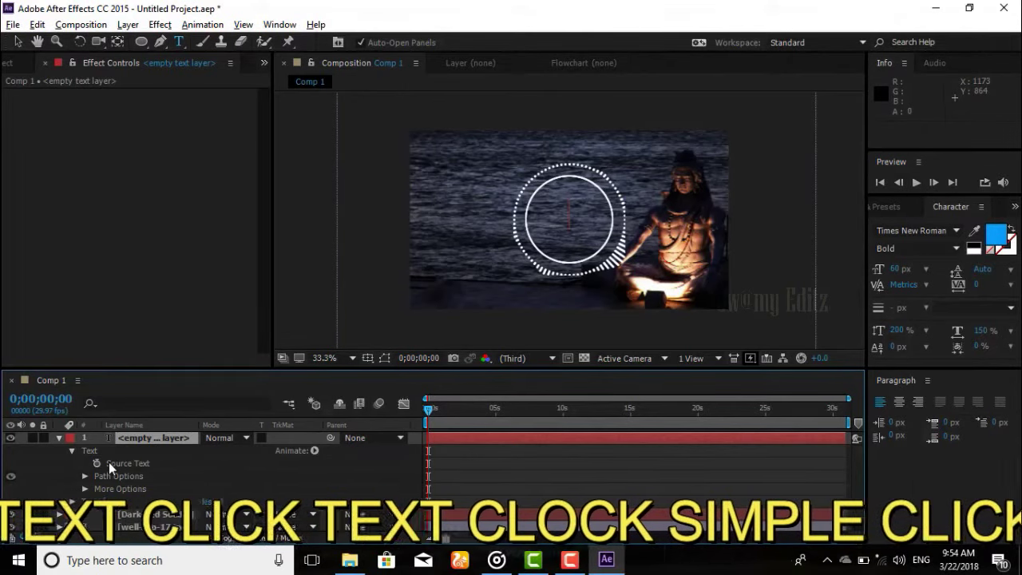
left_click(98, 463, "alt")
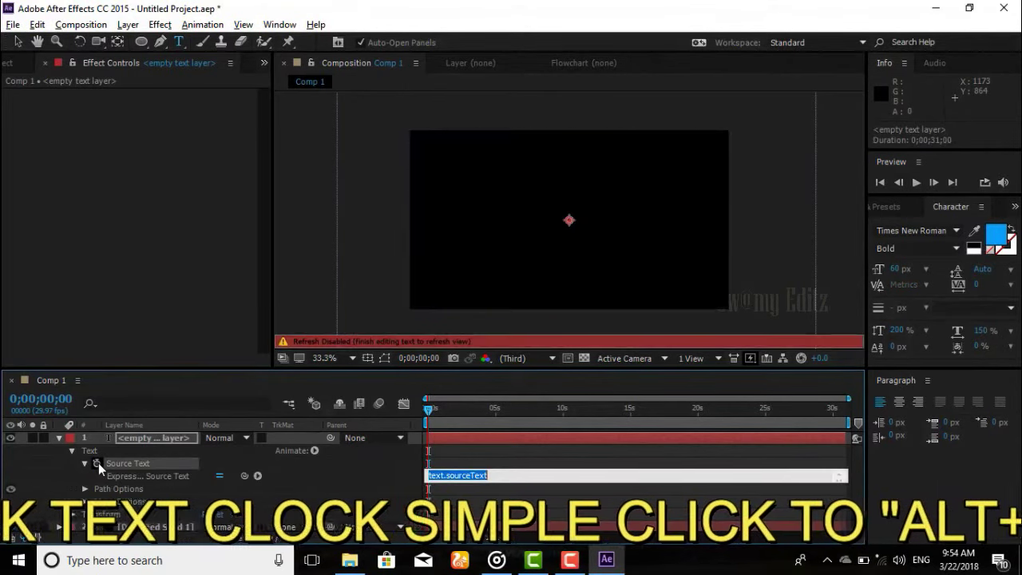
left_click(341, 560)
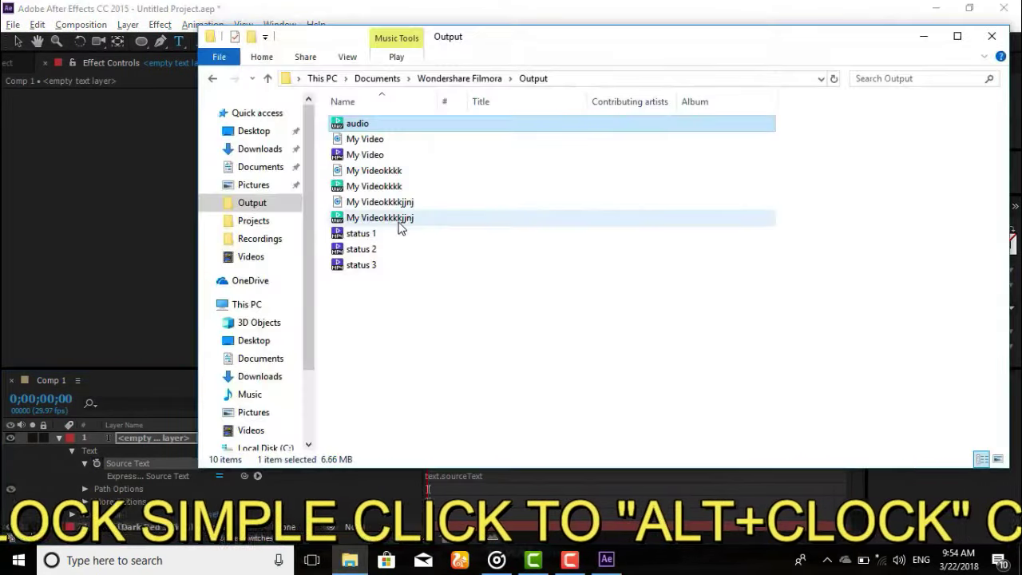
Open the Clock Script file from the Downloads folder in Notepad.
left_click(257, 151)
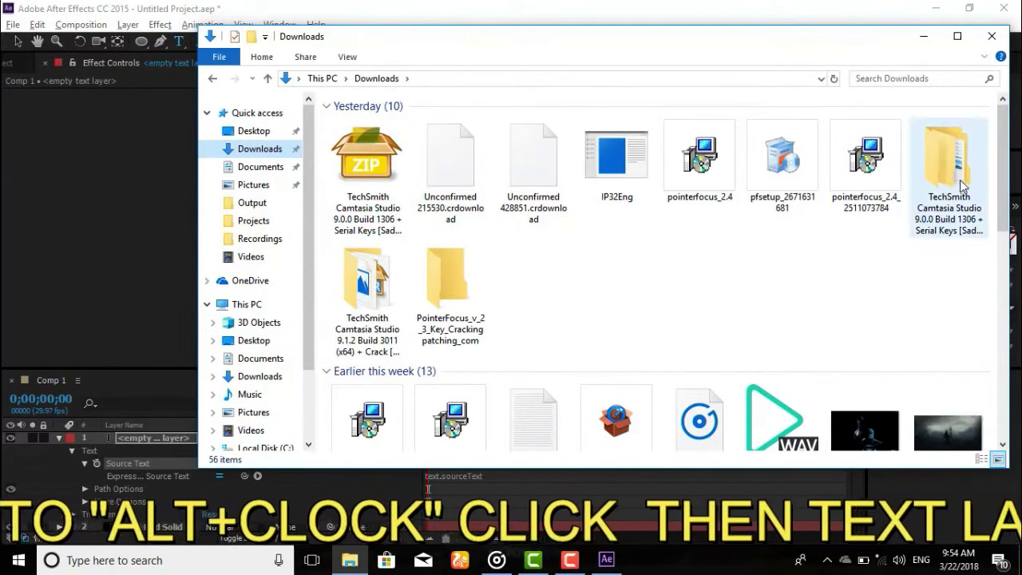
left_click(529, 413)
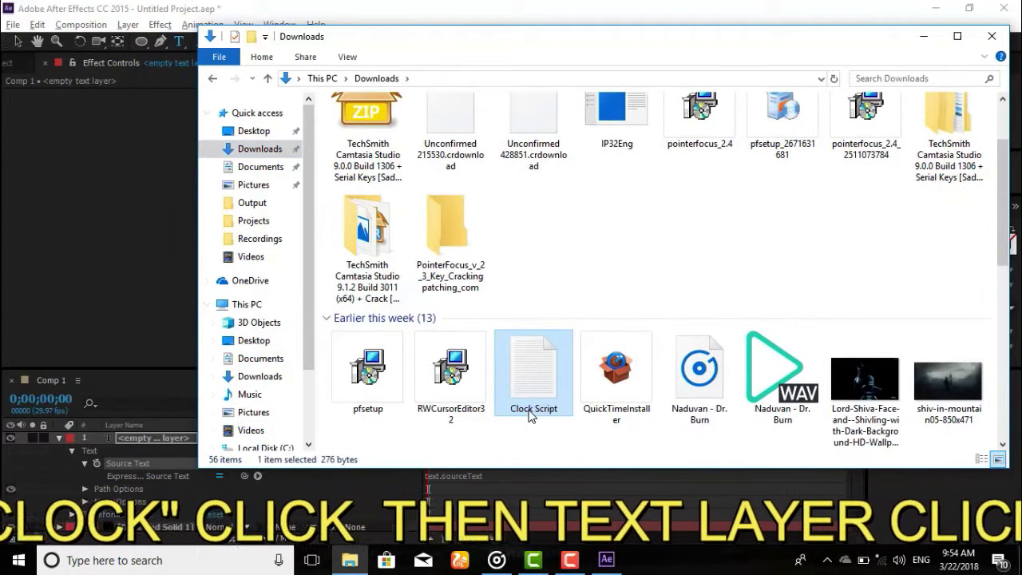
double_click(530, 414)
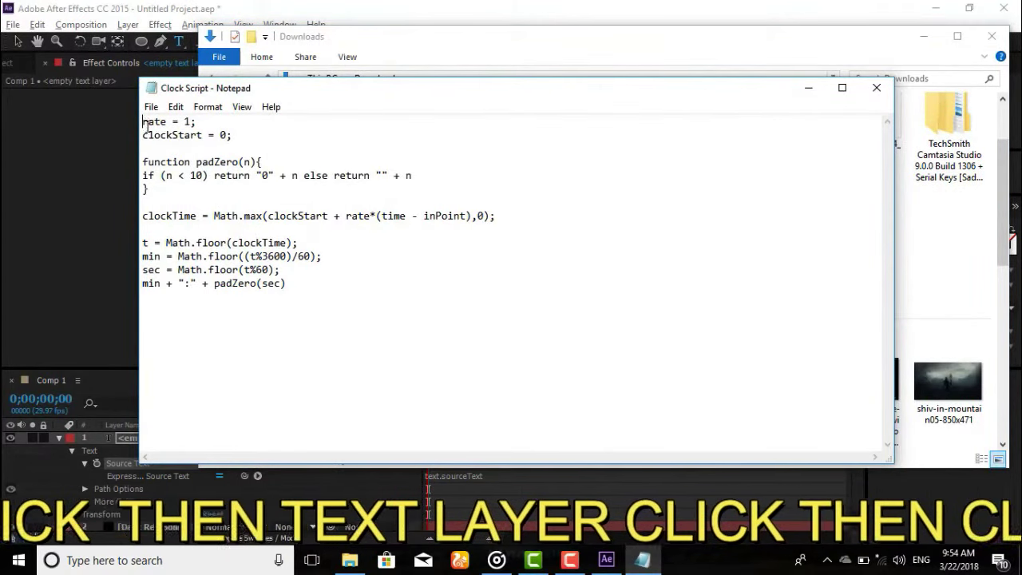
Copy the whole Clock Script text and return to After Effects.
left_click_drag(143, 120, 311, 301)
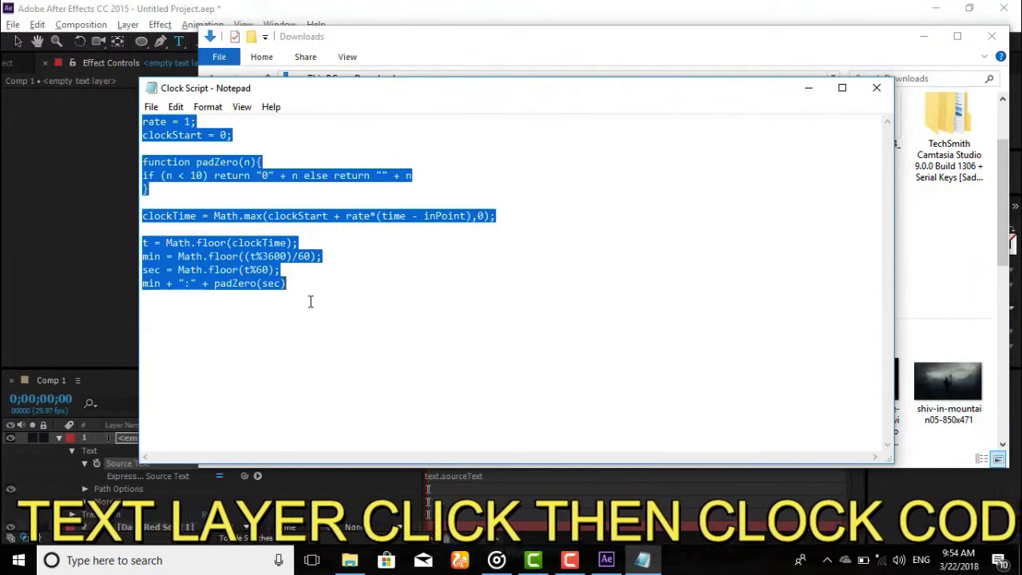
left_click(601, 562)
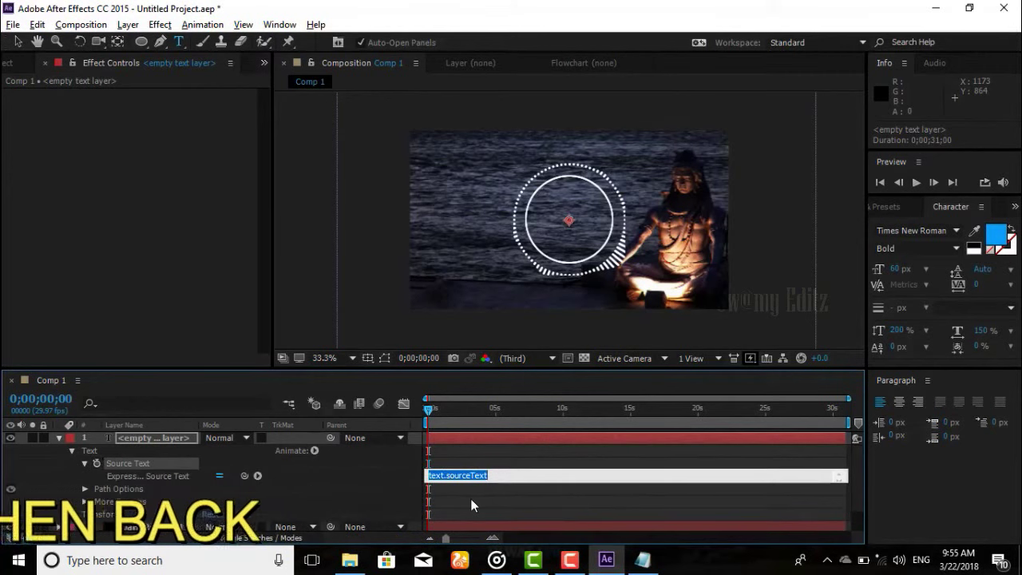
Replace text.sourceText with the pasted clock script and move the 0:00 timer inside the ring.
key("BackSpace")
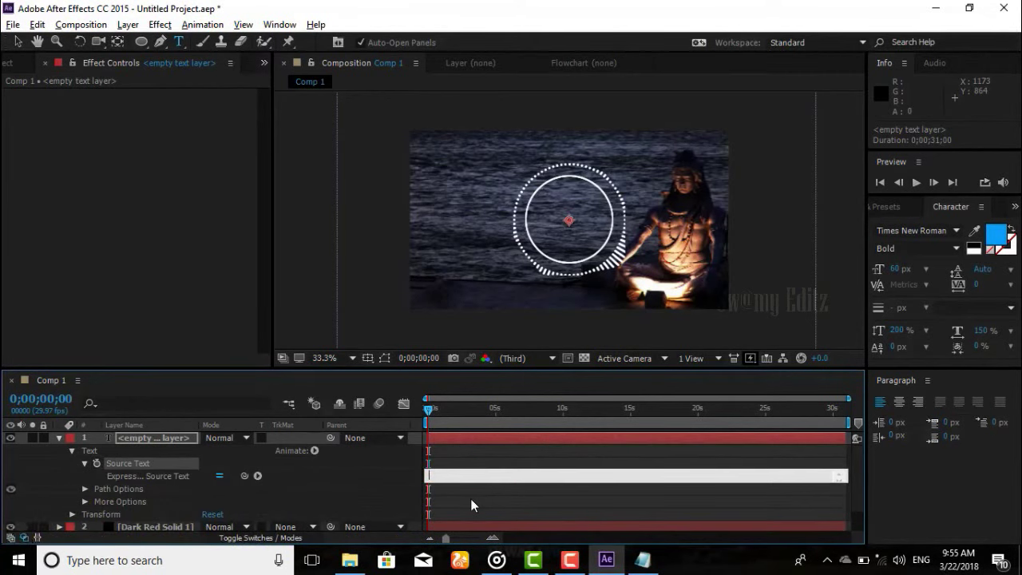
key("ctrl+v")
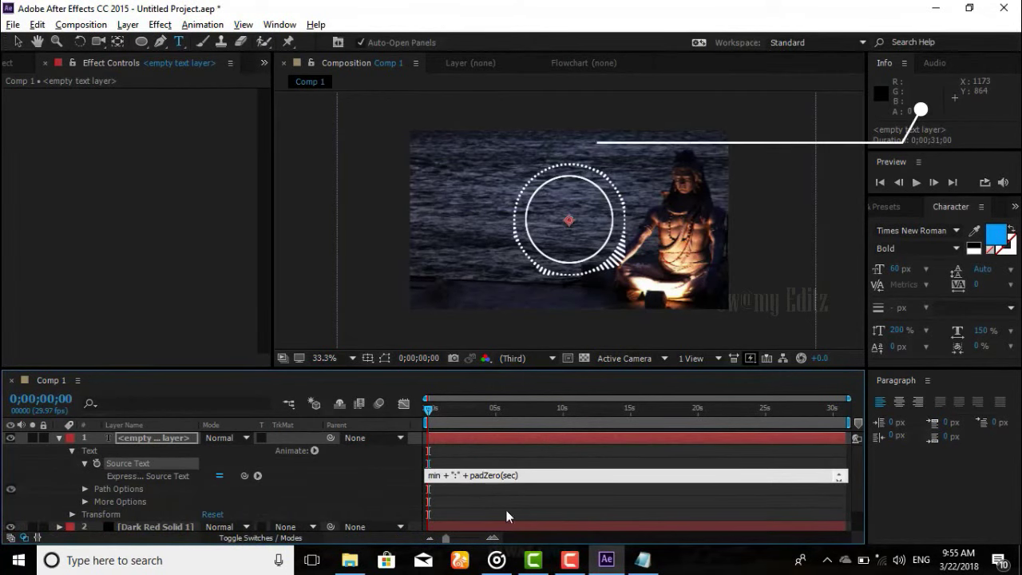
left_click(394, 468)
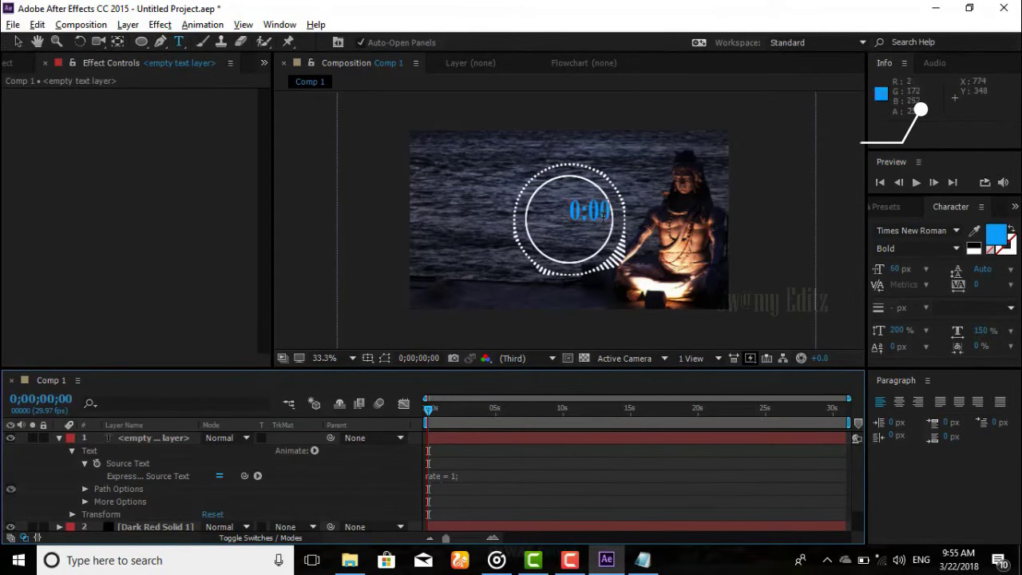
left_click_drag(603, 223, 590, 238)
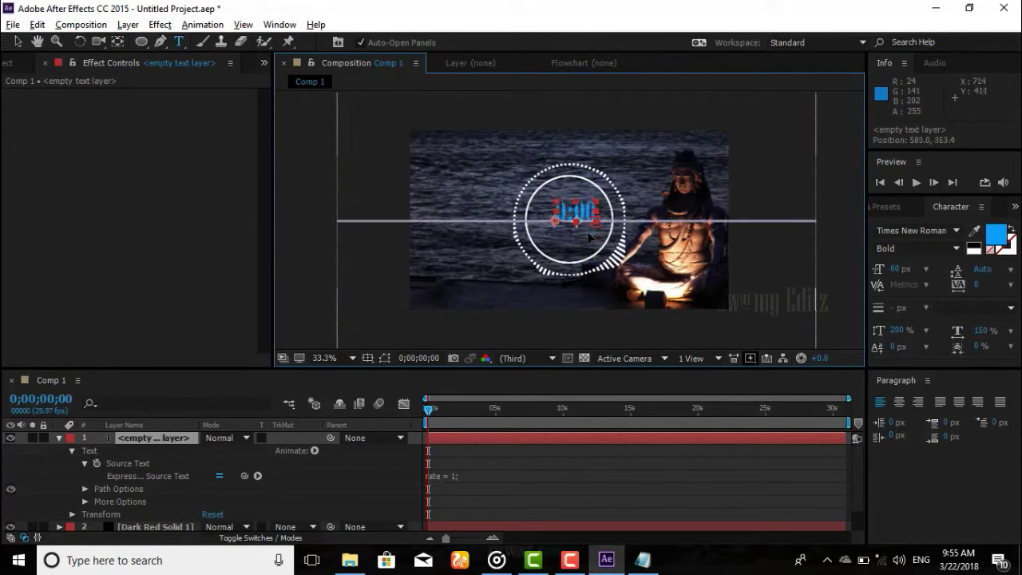
Stretch the 0:00 timer taller, centre it in the ring, duplicate its layer, and scrub ahead.
key("ctrl+z")
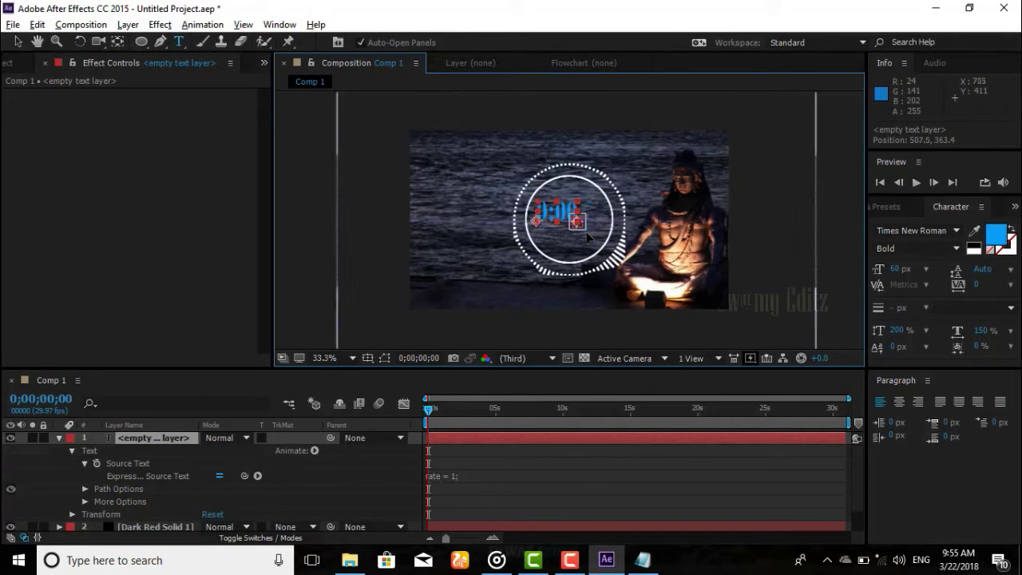
key("ctrl+z")
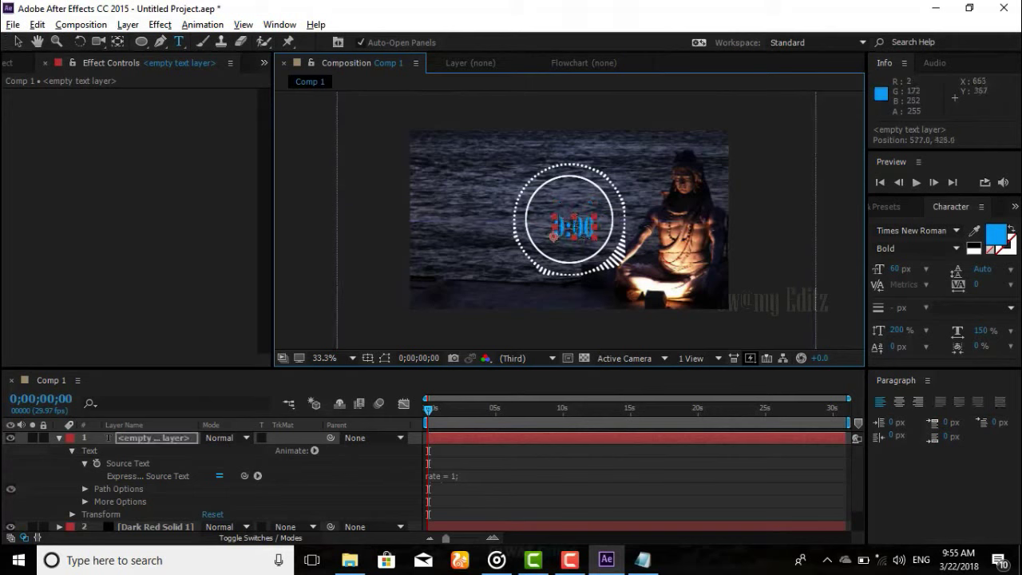
left_click_drag(575, 215, 575, 209)
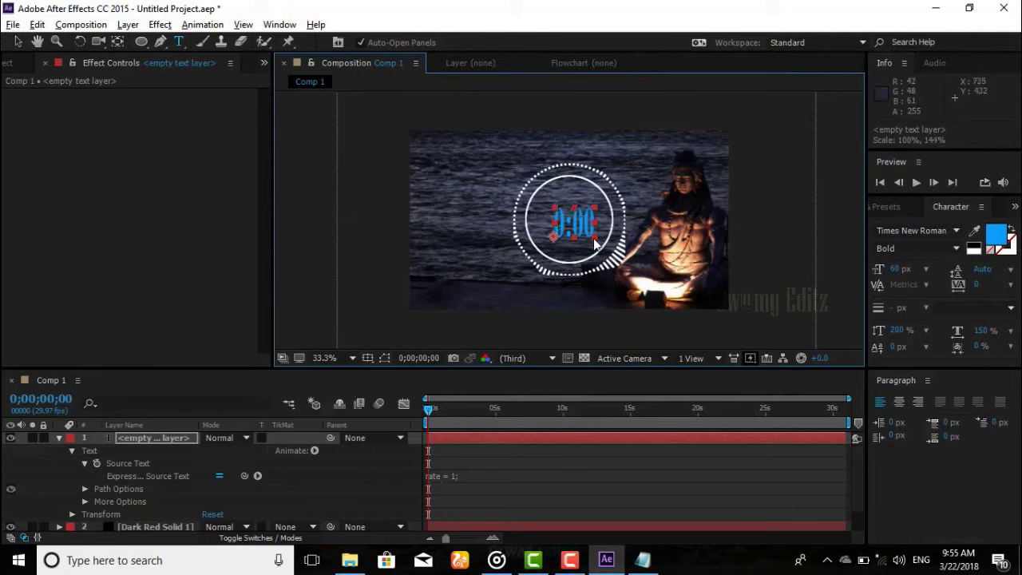
left_click_drag(587, 234, 585, 222)
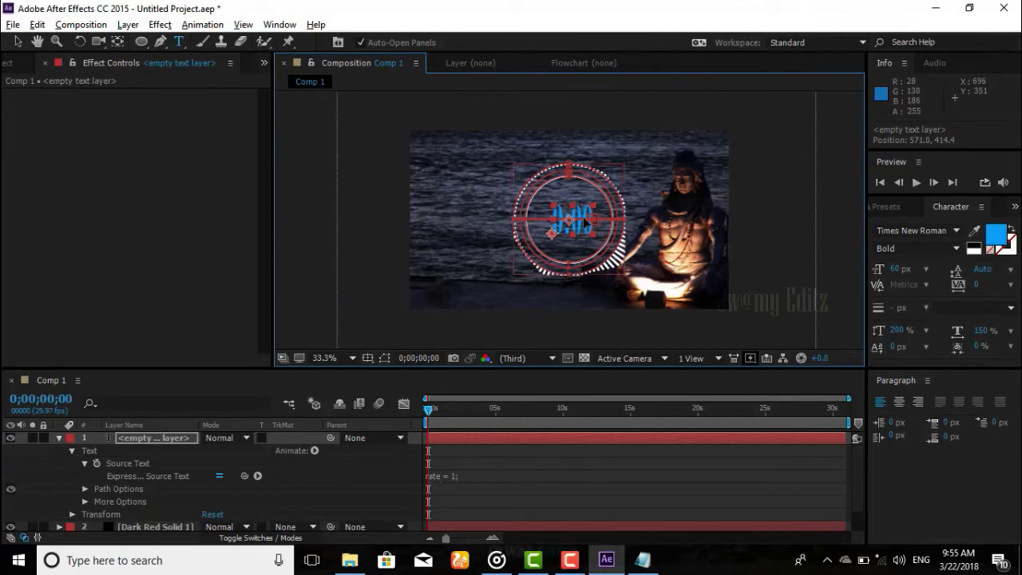
left_click_drag(583, 219, 585, 222)
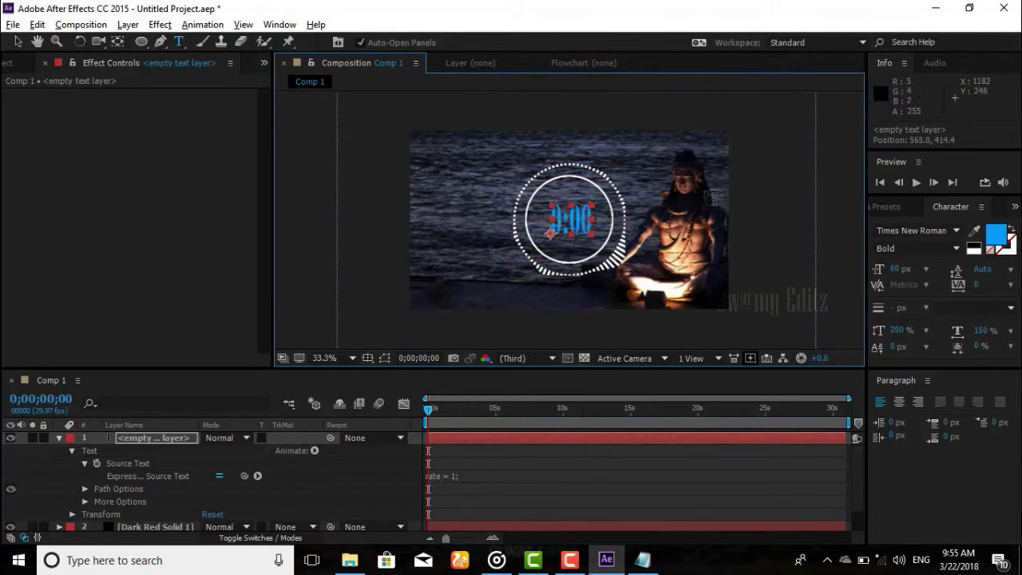
key("ctrl+d")
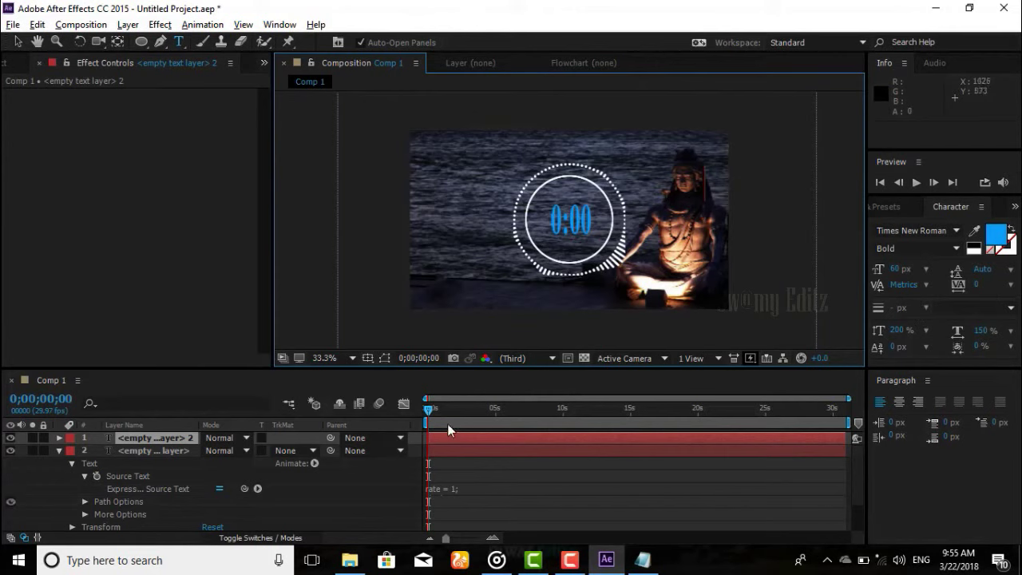
left_click_drag(429, 413, 489, 423)
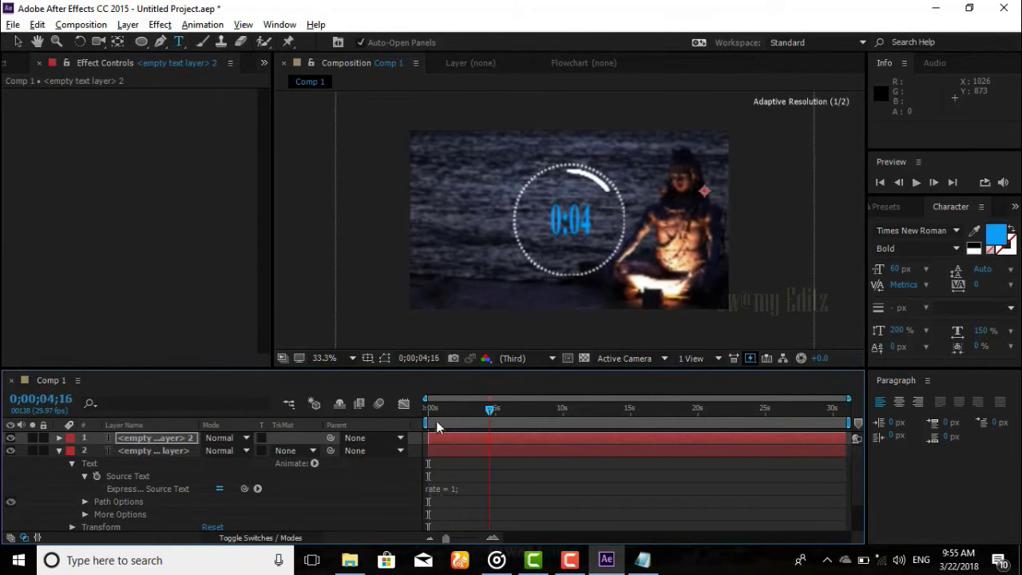
Return to the start and set the duplicate timer's text fill colour to FCFDFE.
left_click_drag(489, 423, 385, 428)
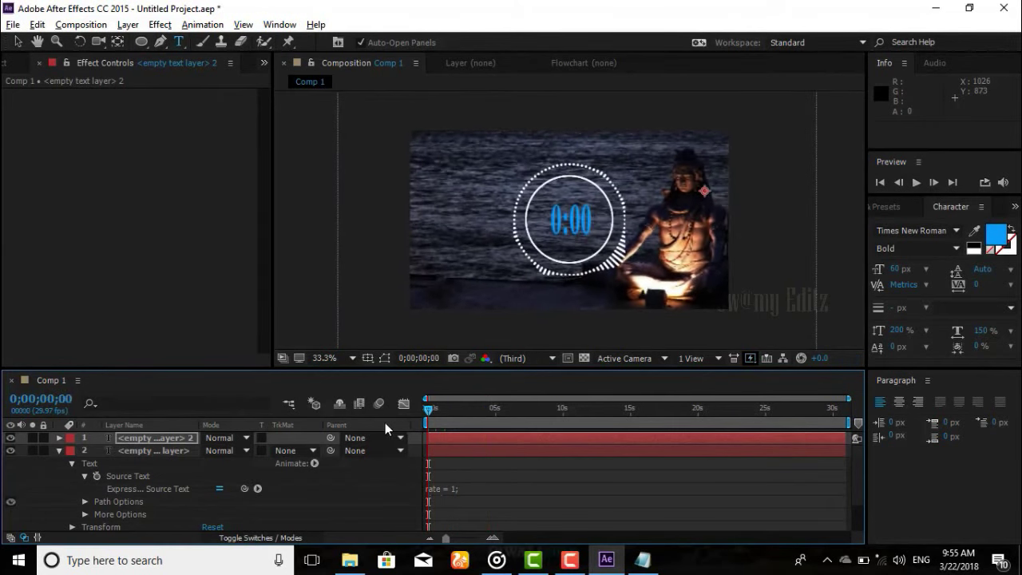
left_click(998, 235)
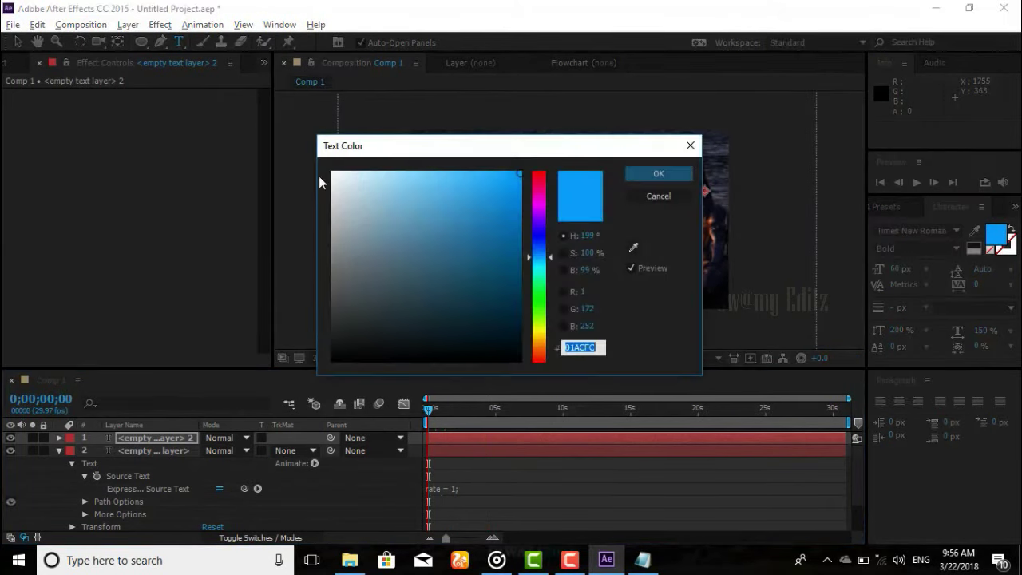
type("FCFDFE")
key("Tab")
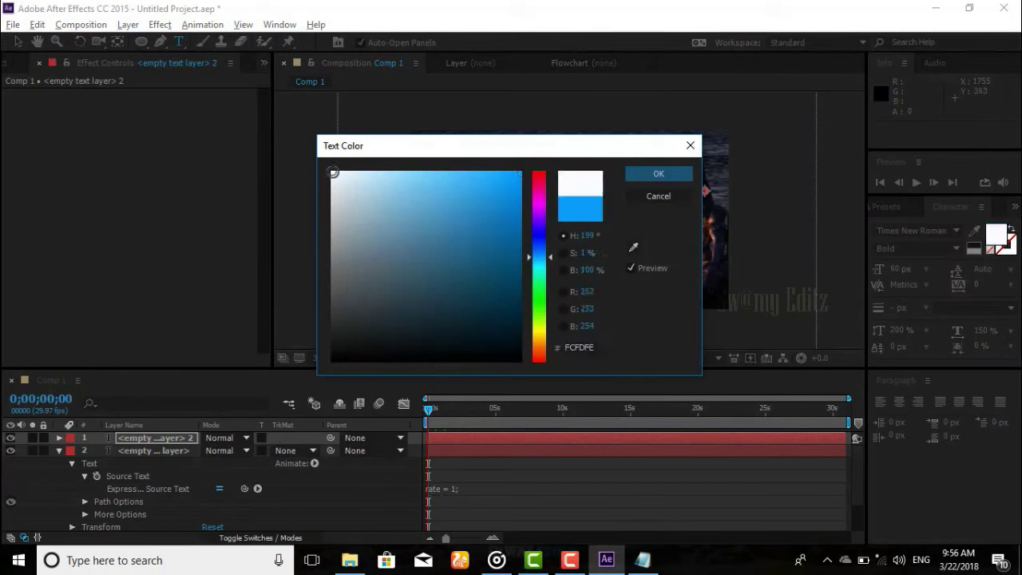
left_click(650, 176)
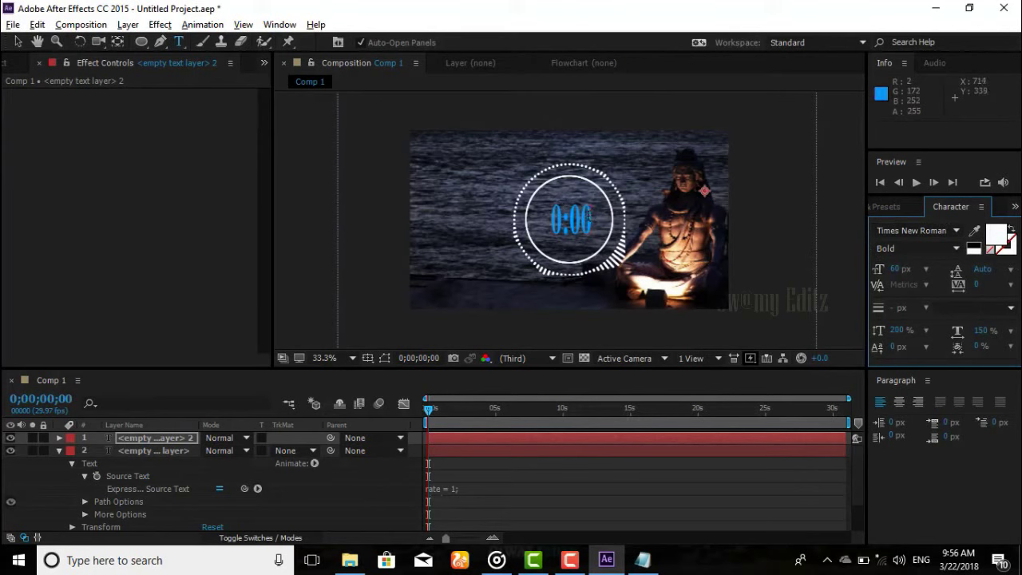
Select the original timer layer and undo the accidental rename.
key("ctrl+Down")
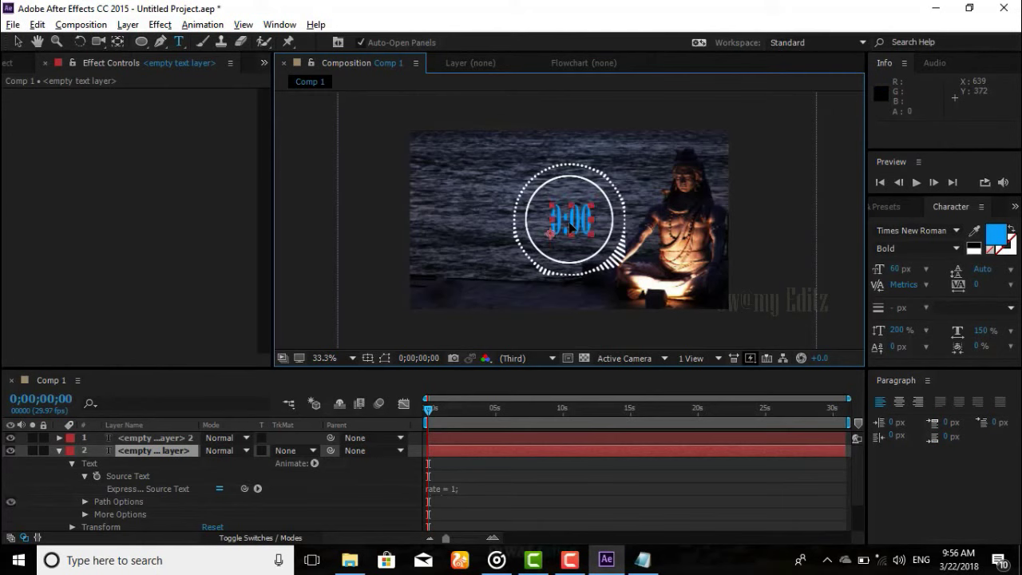
type("aaaaaaaaaaaaaaaaaaaaaaaaaaa")
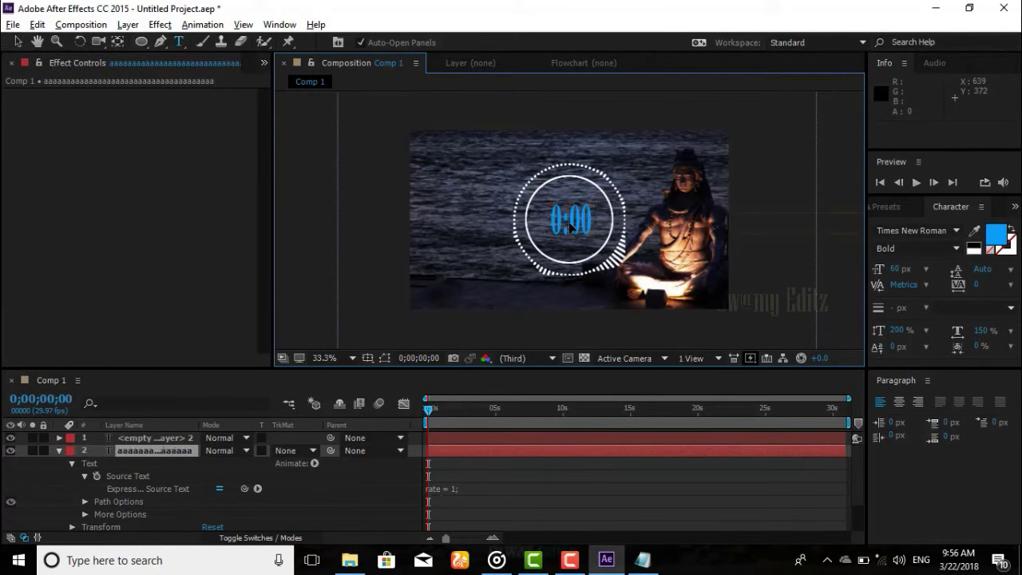
key("BackSpace")
key("BackSpace")
key("BackSpace")
key("BackSpace")
key("BackSpace")
key("BackSpace")
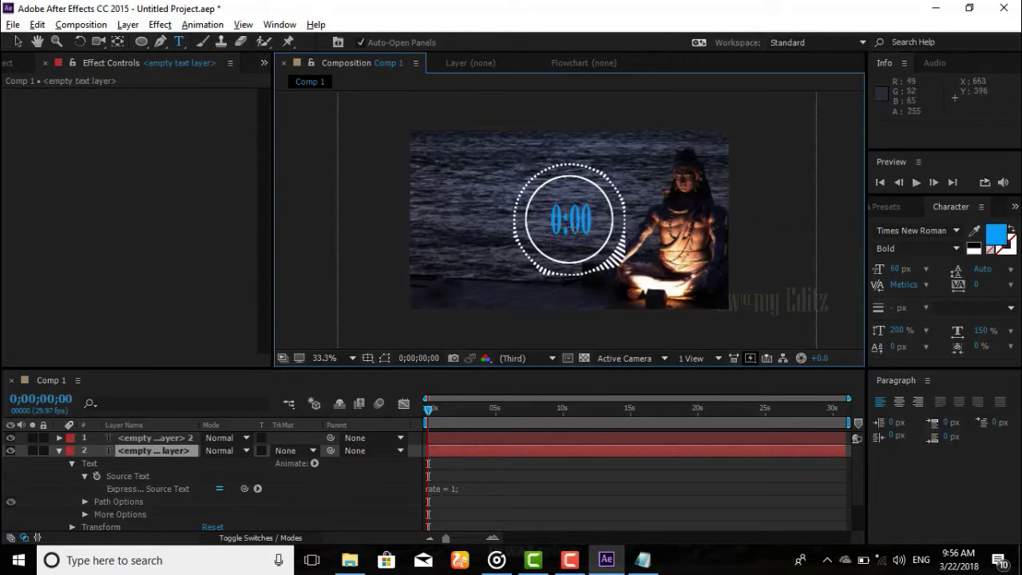
Delete the duplicate timer layer and set the original timer's text fill to white.
left_click(129, 439)
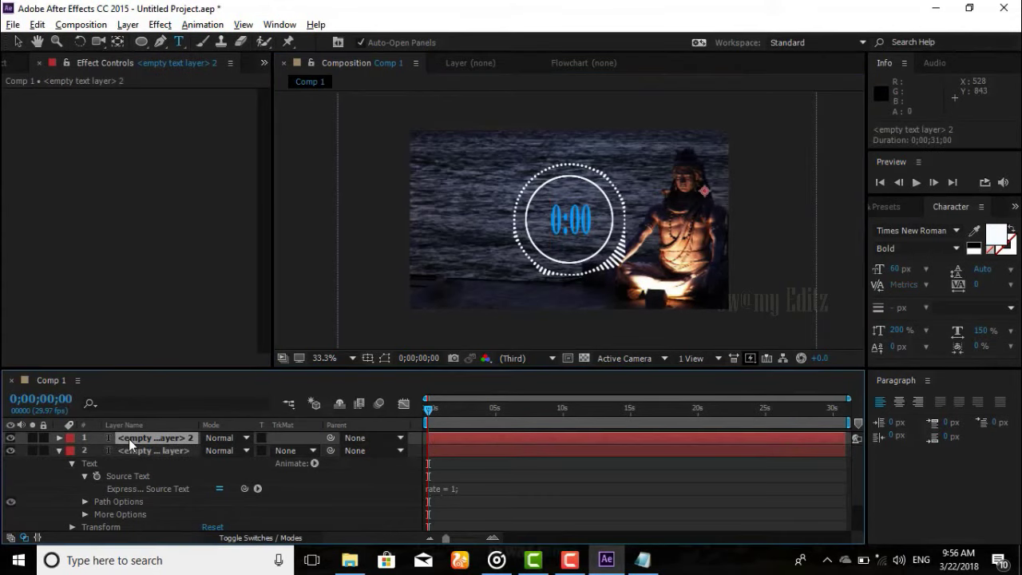
key("Delete")
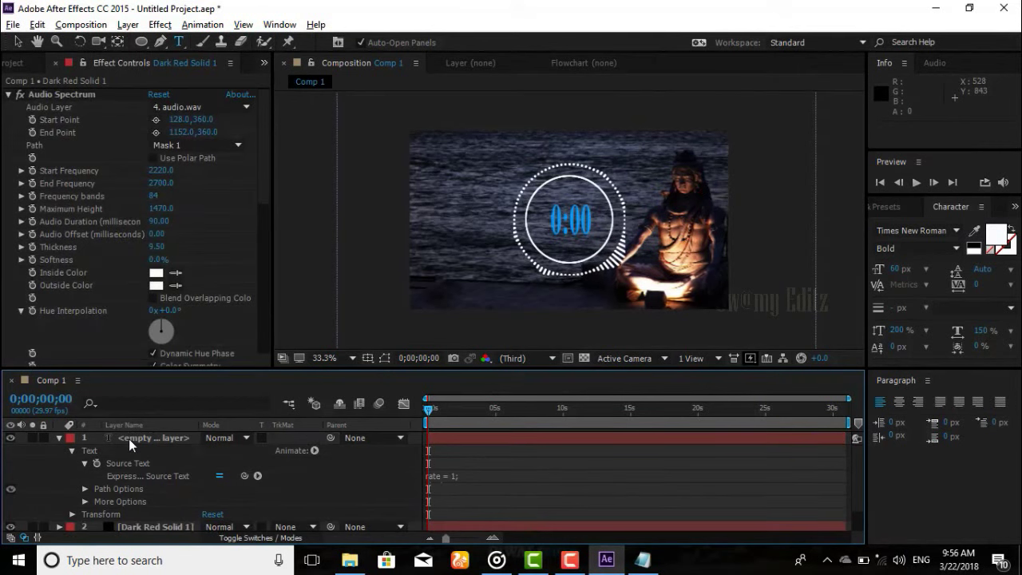
left_click(140, 437)
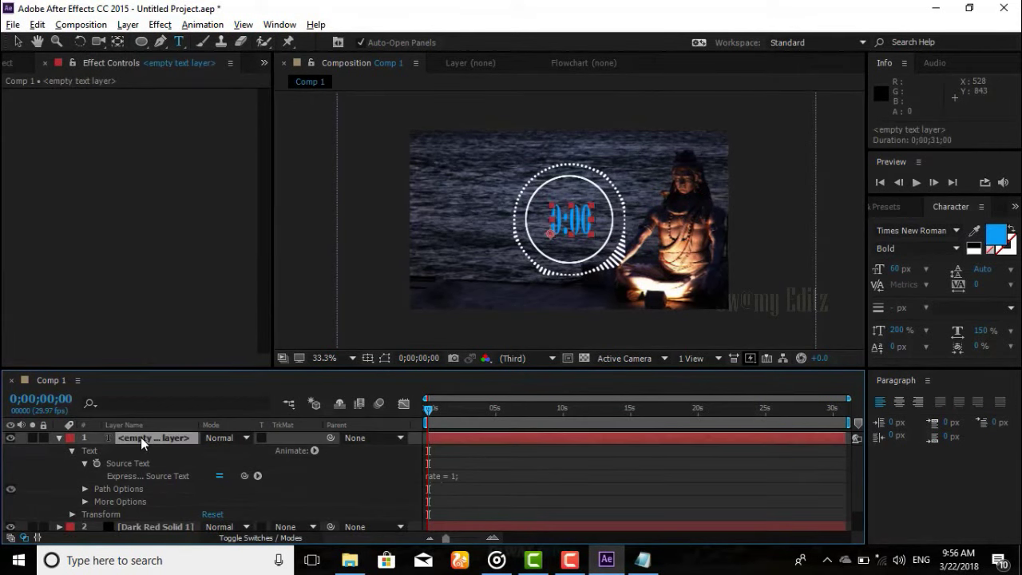
left_click(995, 233)
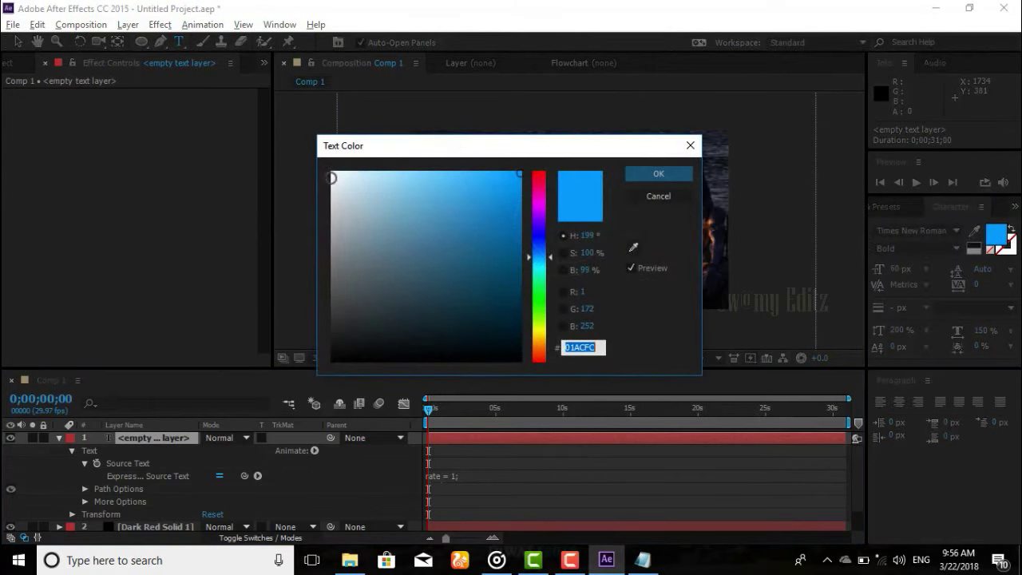
left_click(333, 173)
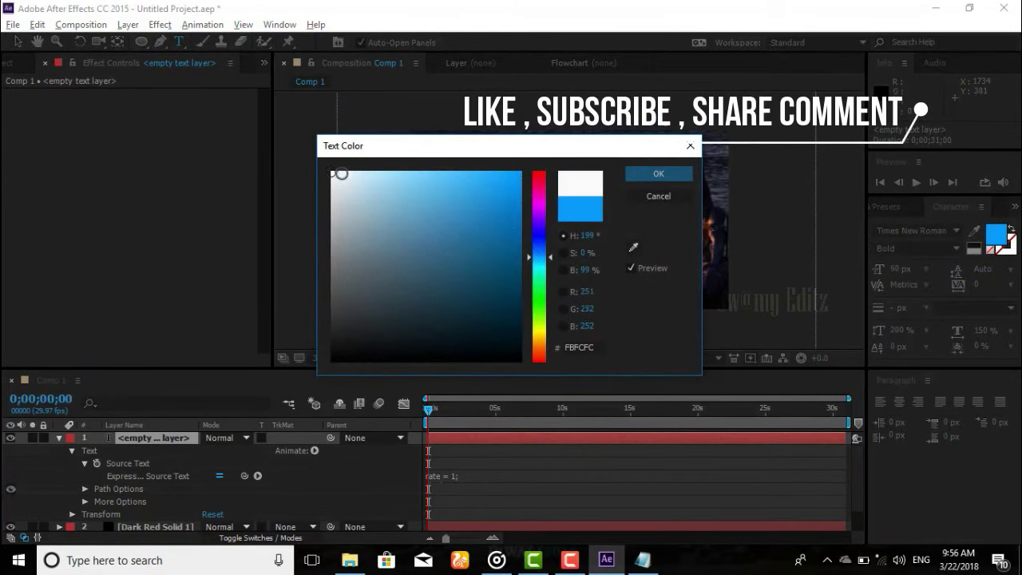
left_click(685, 175)
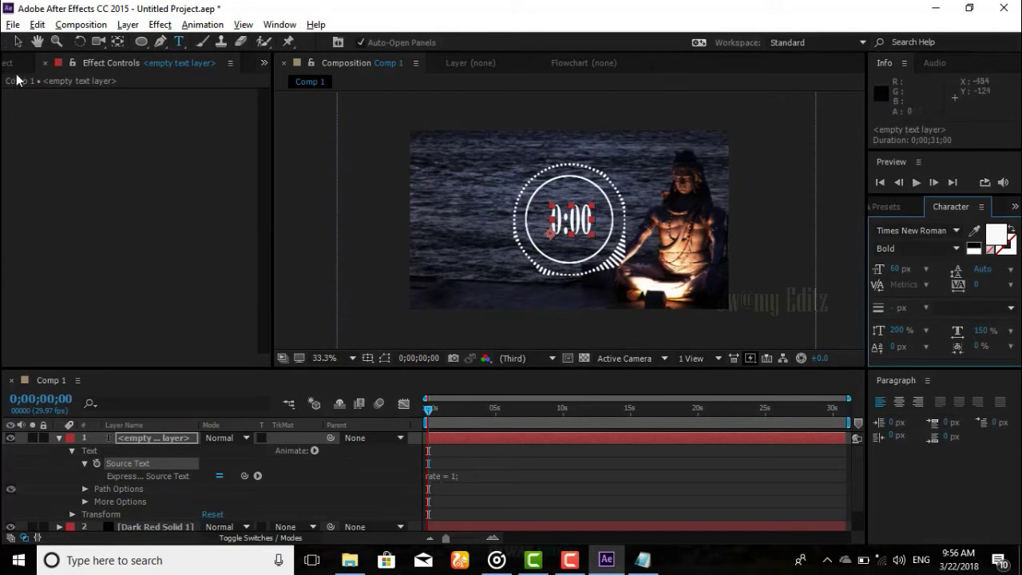
Show the Project panel, collapse the timer layer's properties, and deselect it.
left_click(15, 65)
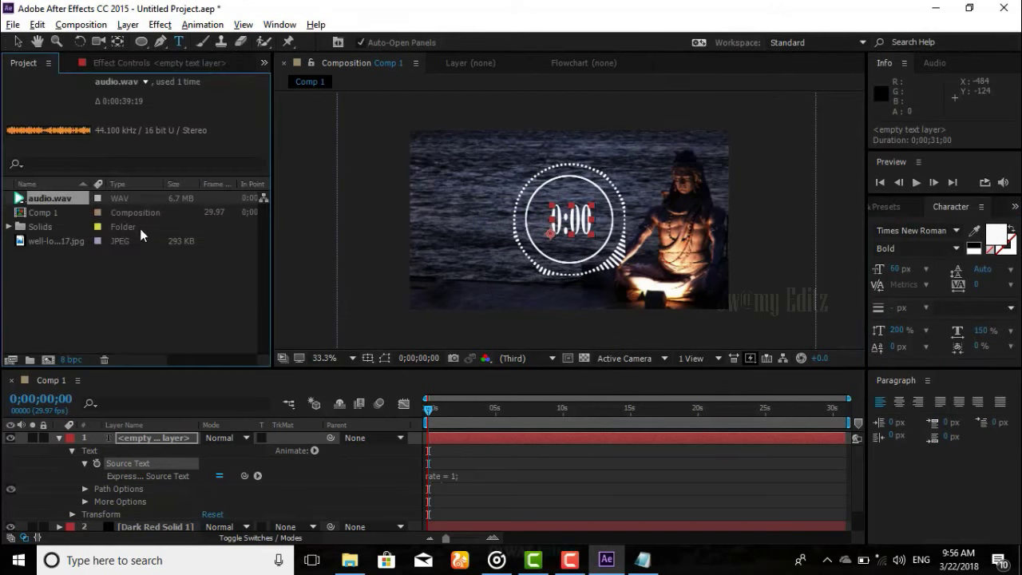
left_click(58, 437)
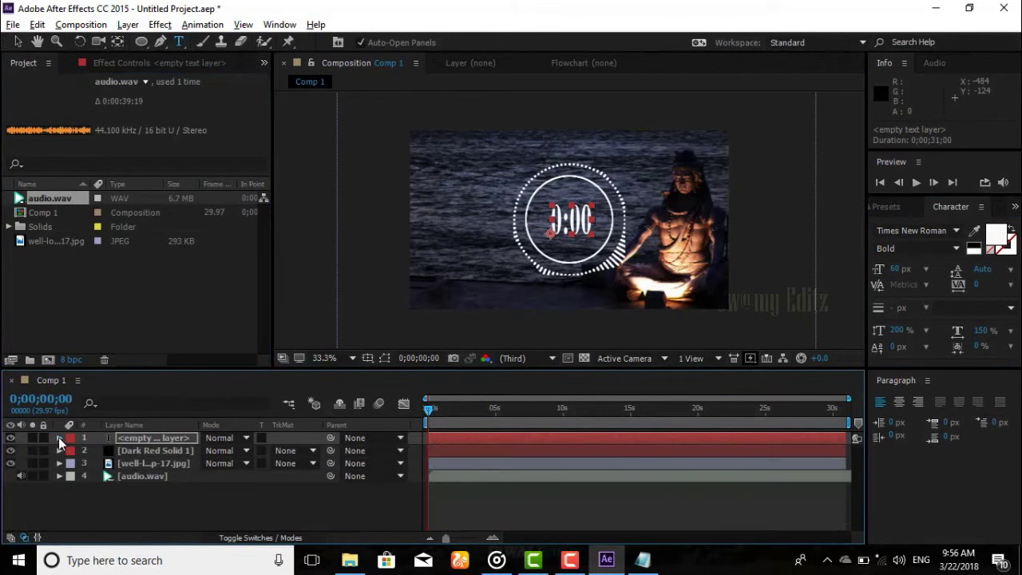
left_click(186, 505)
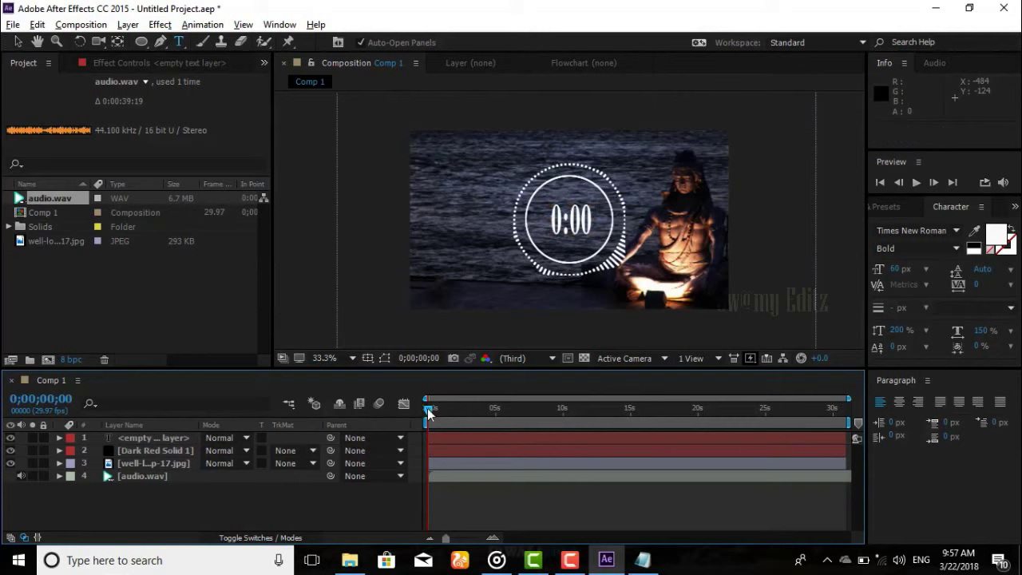
Scrub to about 6 seconds and focus the Stroke search in Effects & Presets.
mouse_move(428, 411)
left_mouse_down()
mouse_move(502, 416)
mouse_move(405, 414)
left_mouse_up()
left_click(891, 210)
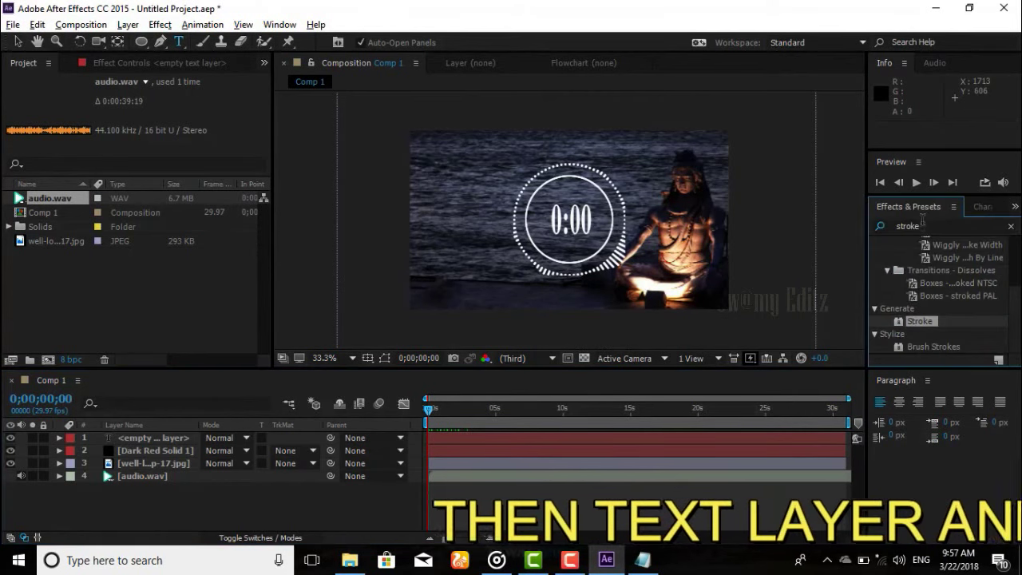
left_click(922, 226)
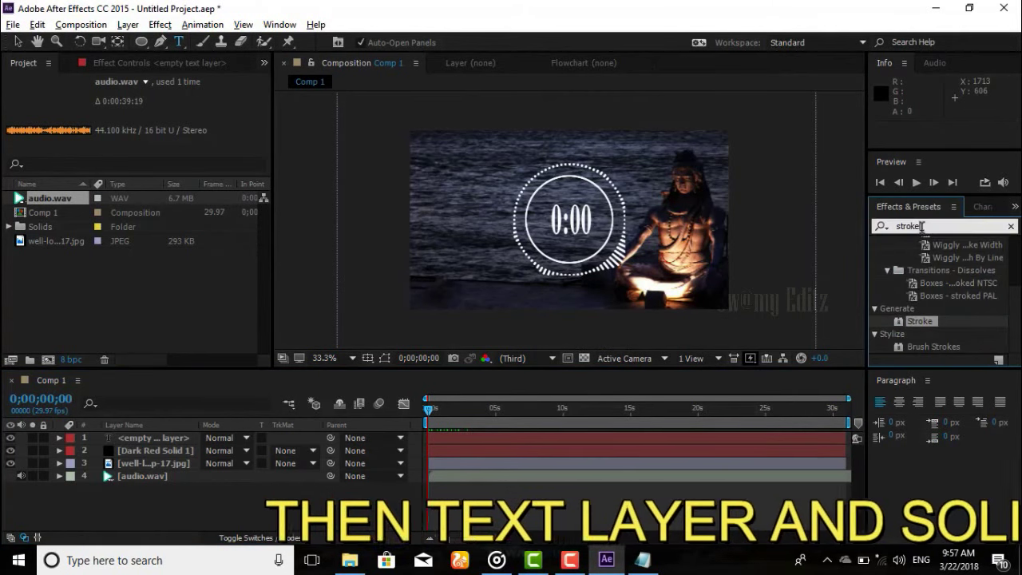
Select Dark Red Solid 1 and the text layer, then pre-compose them as 'Pre-comp 1'.
left_click(153, 447)
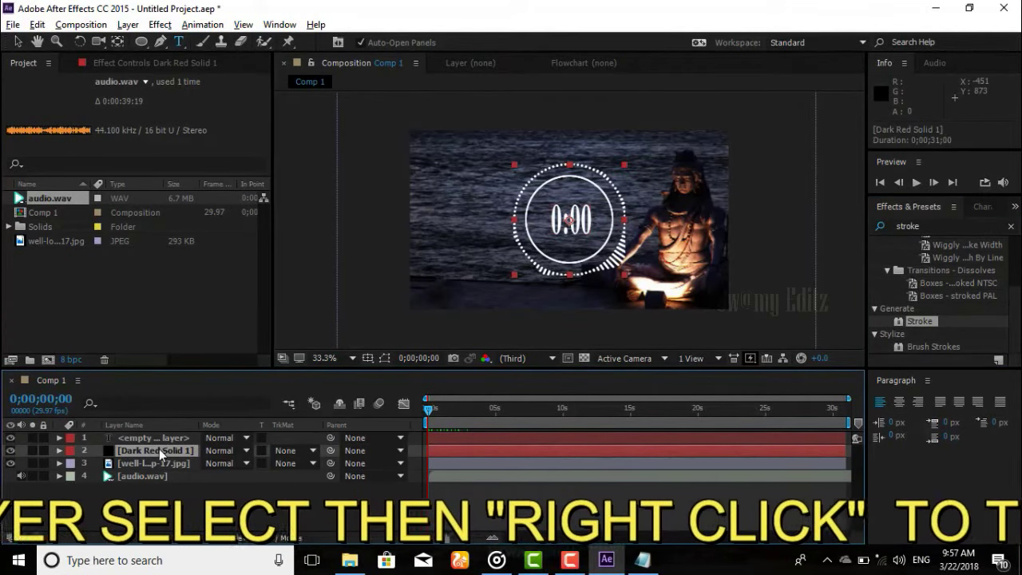
right_click(159, 449)
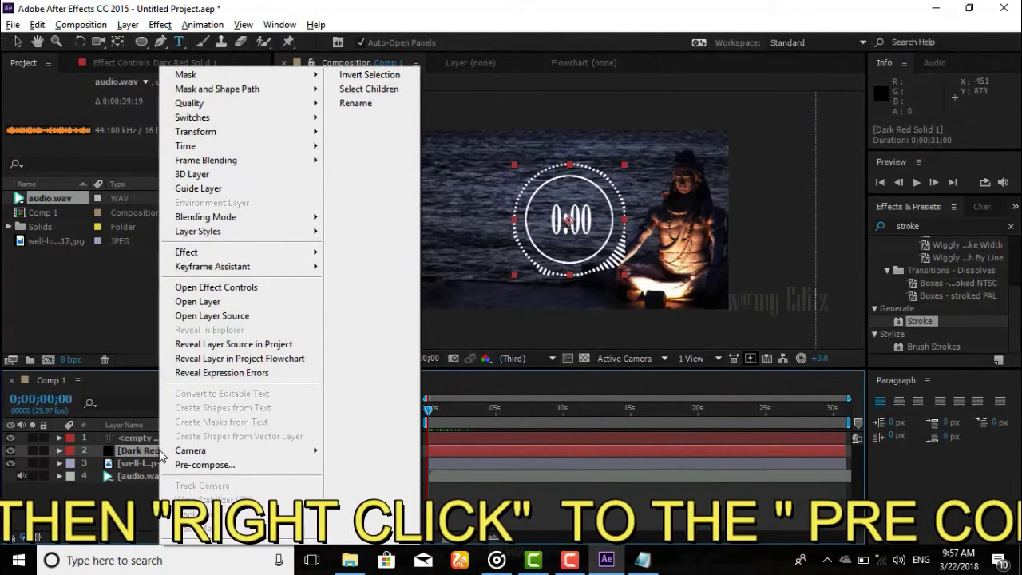
left_click(139, 453)
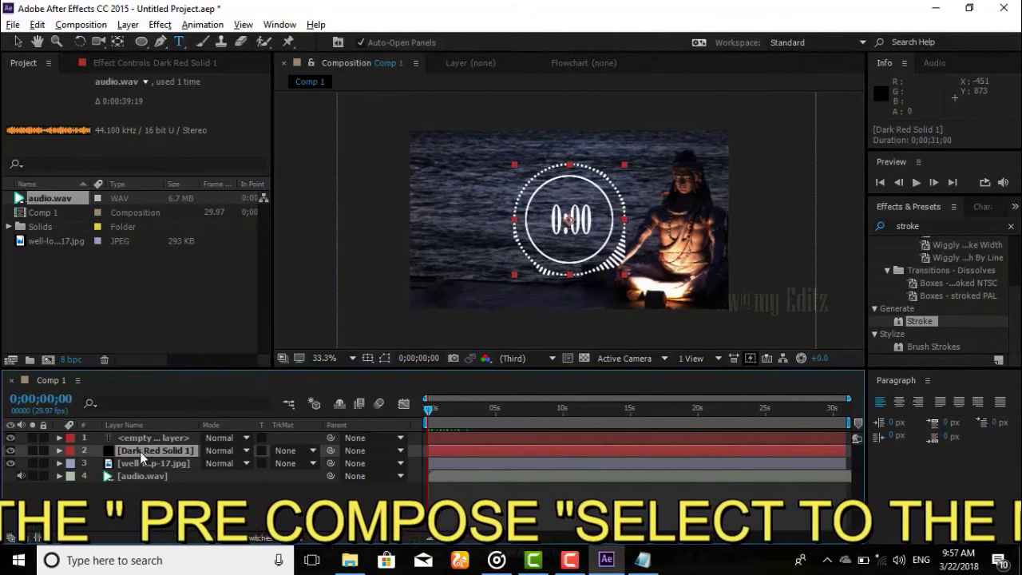
right_click(140, 451)
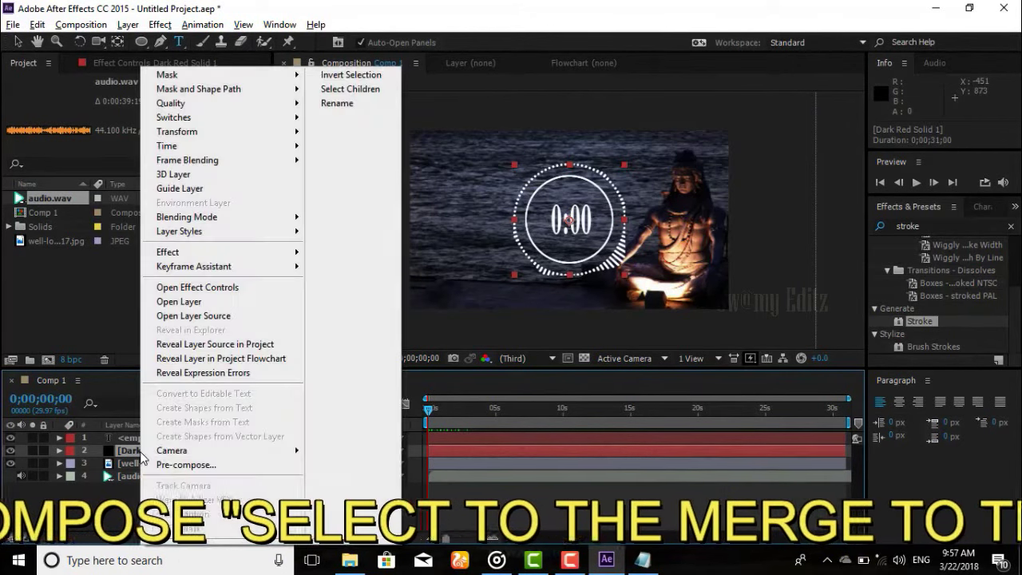
left_click(118, 438, "ctrl")
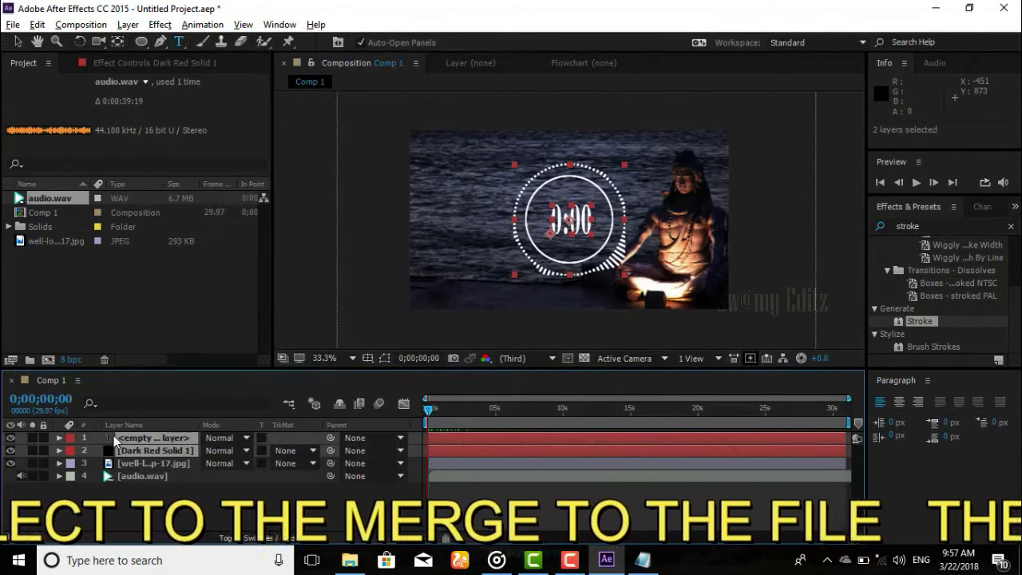
right_click(124, 439)
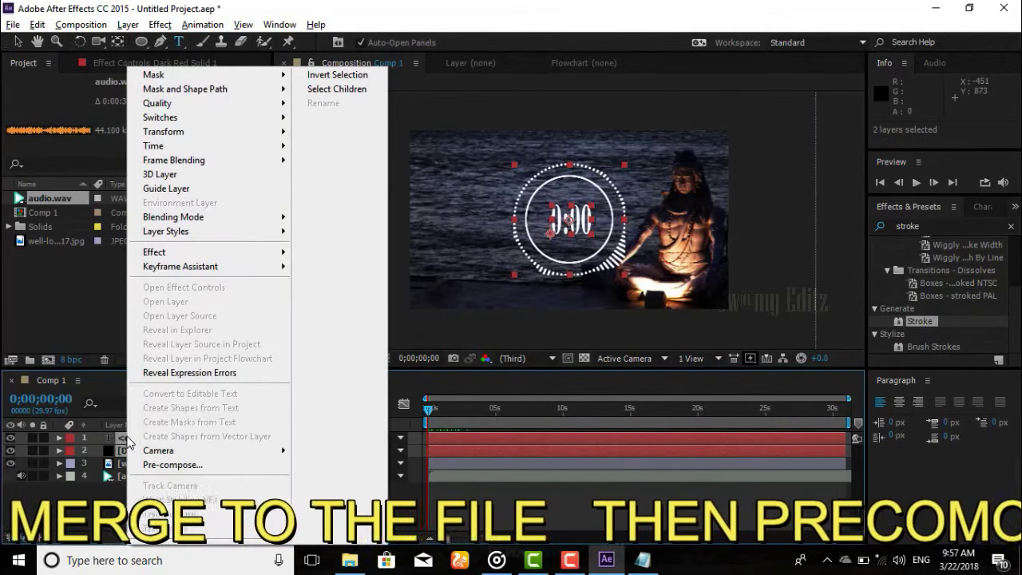
left_click(169, 464)
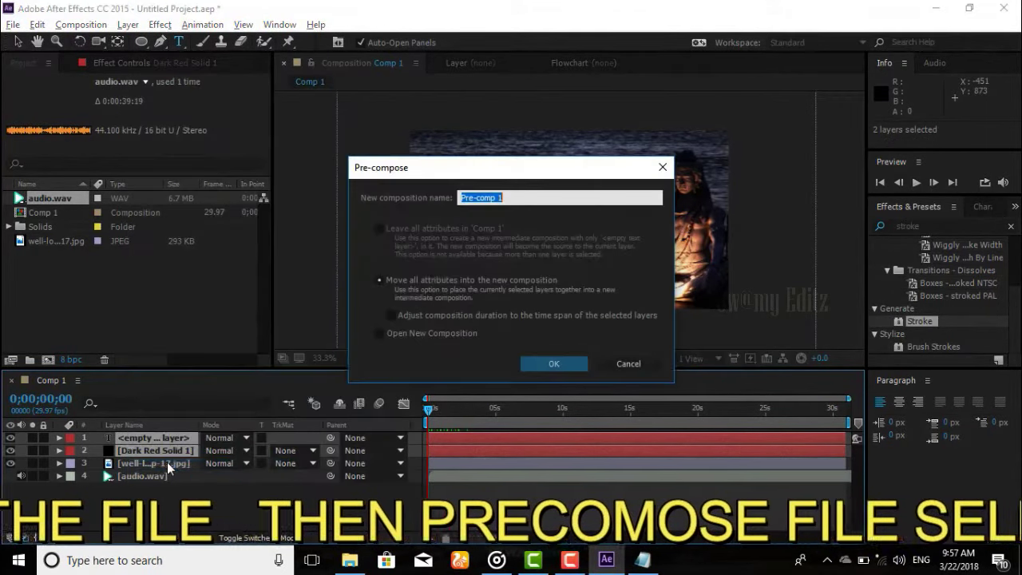
left_click(570, 365)
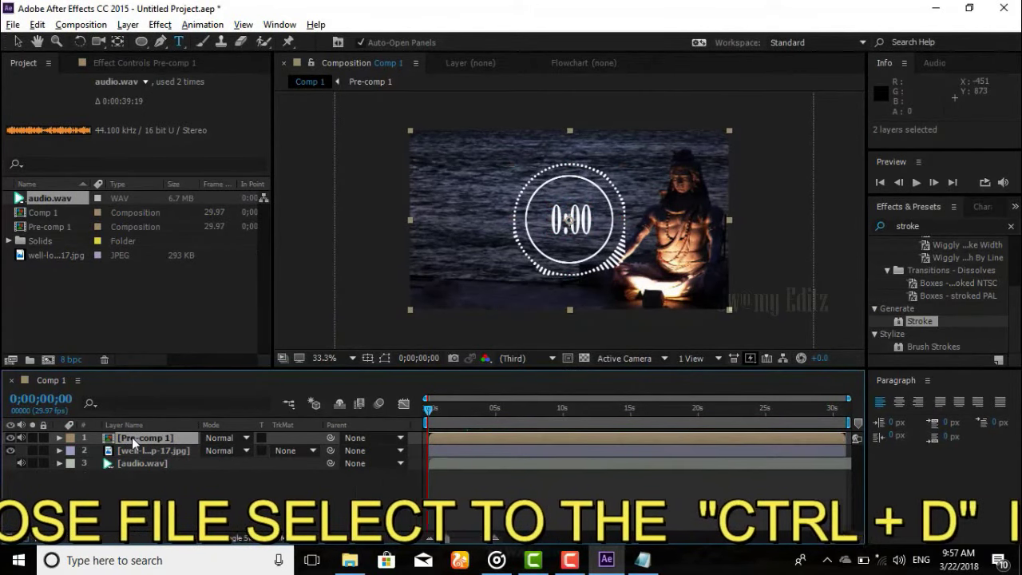
Select the Pre-comp 1 layer and duplicate it with Ctrl+D.
left_click(132, 437)
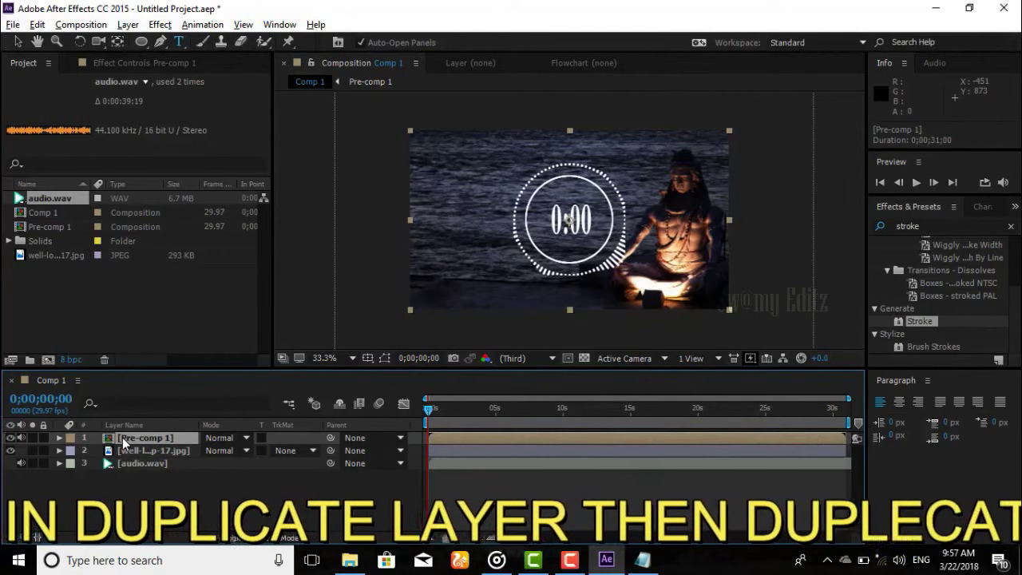
right_click(124, 443)
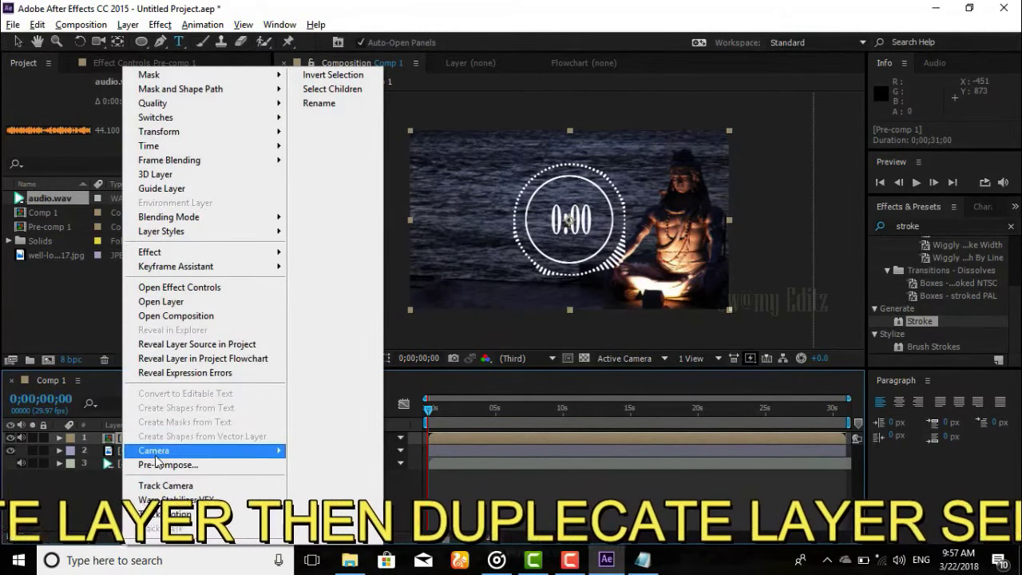
left_click(90, 385)
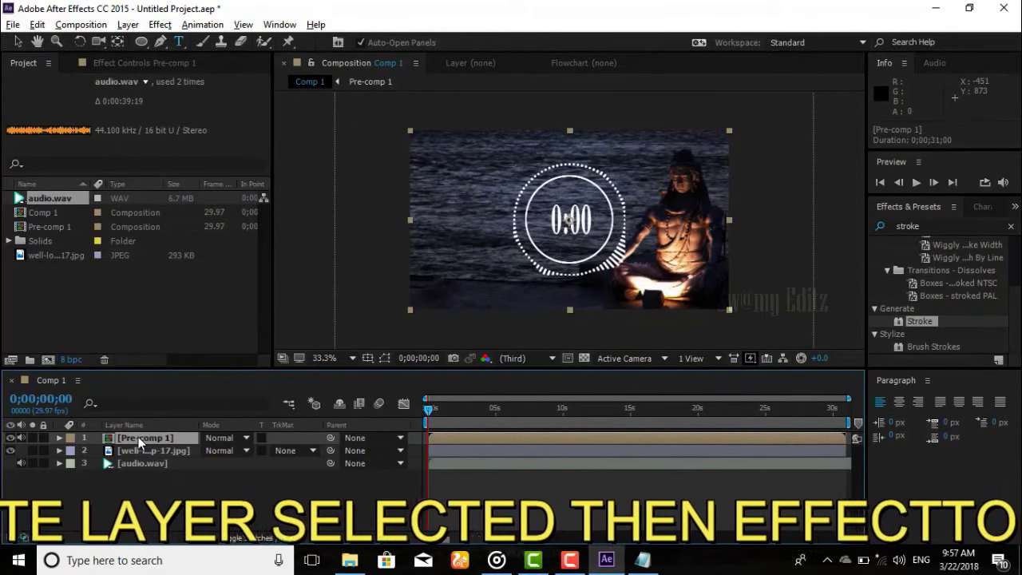
key("ctrl+d")
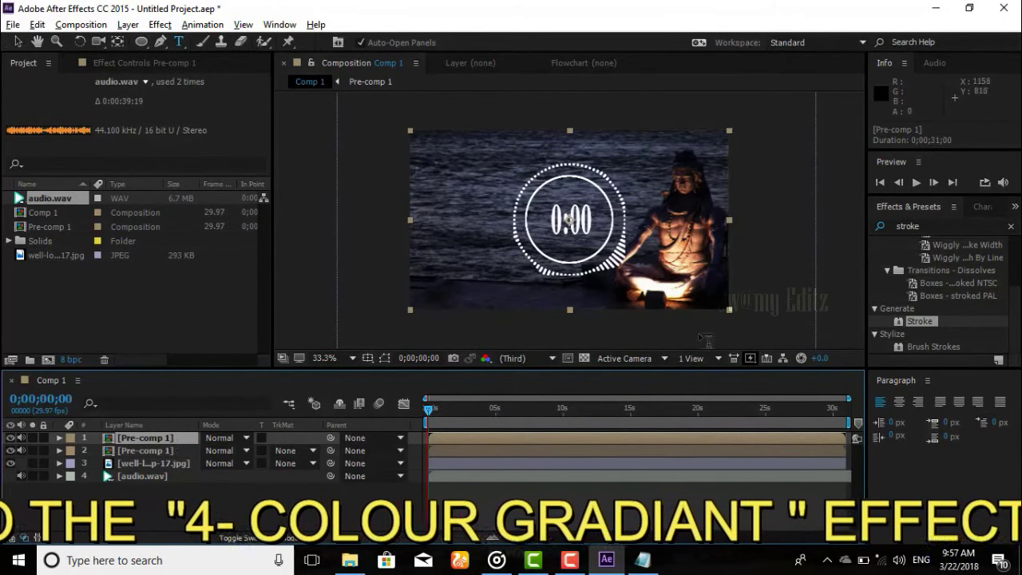
Search Effects & Presets for '4' and apply 4-Color Gradient to the top Pre-comp 1.
left_click(928, 226)
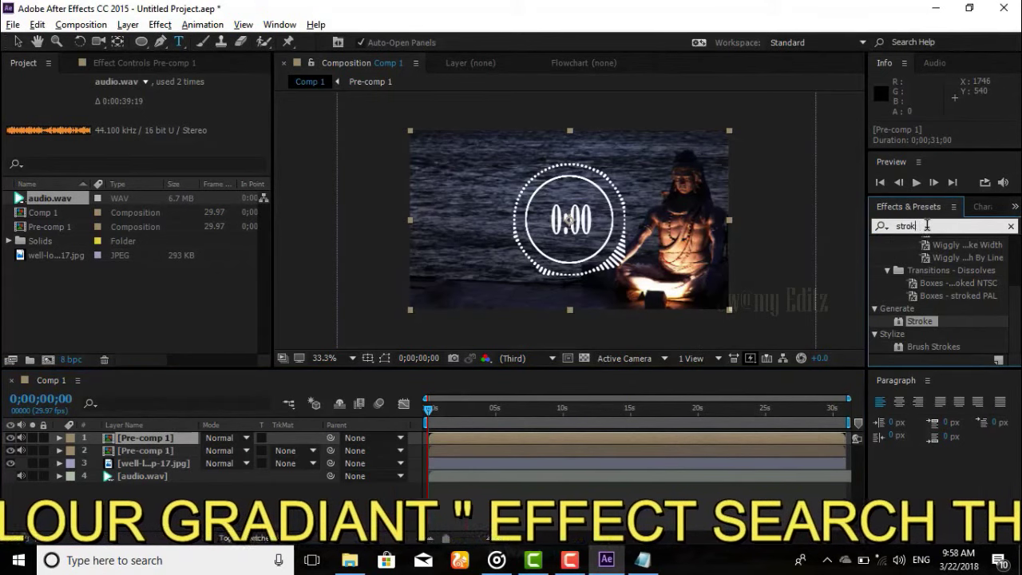
key("BackSpace")
left_click(927, 226)
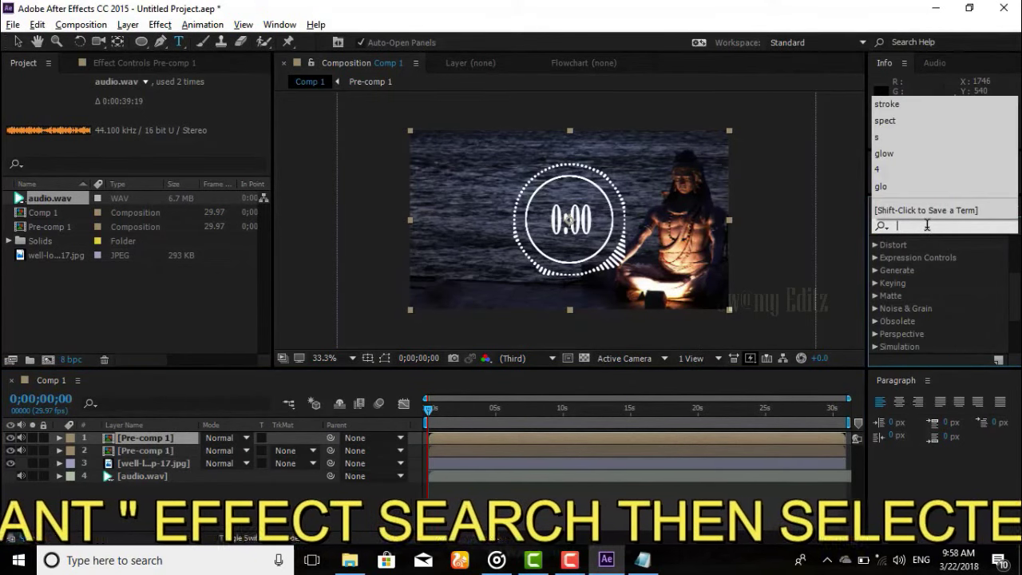
type("4")
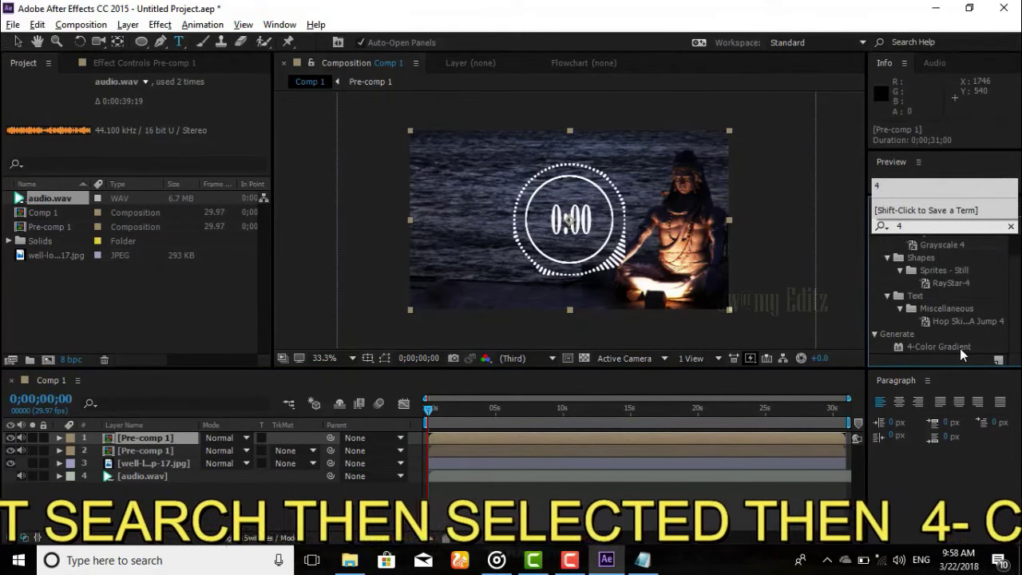
double_click(958, 348)
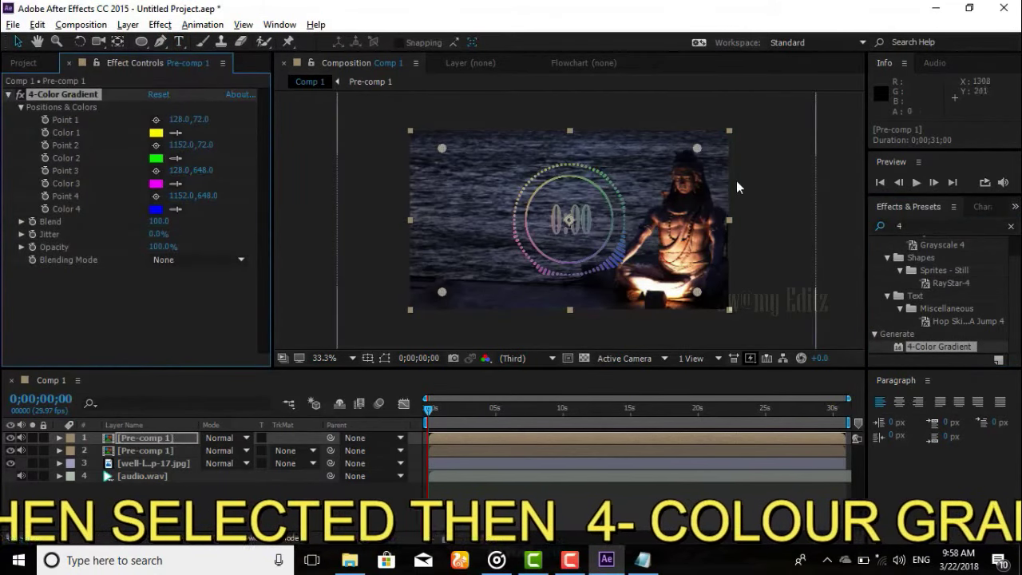
Switch the top Pre-comp 1 layer's blending mode to Multiply, trying Screen first.
left_click(246, 438)
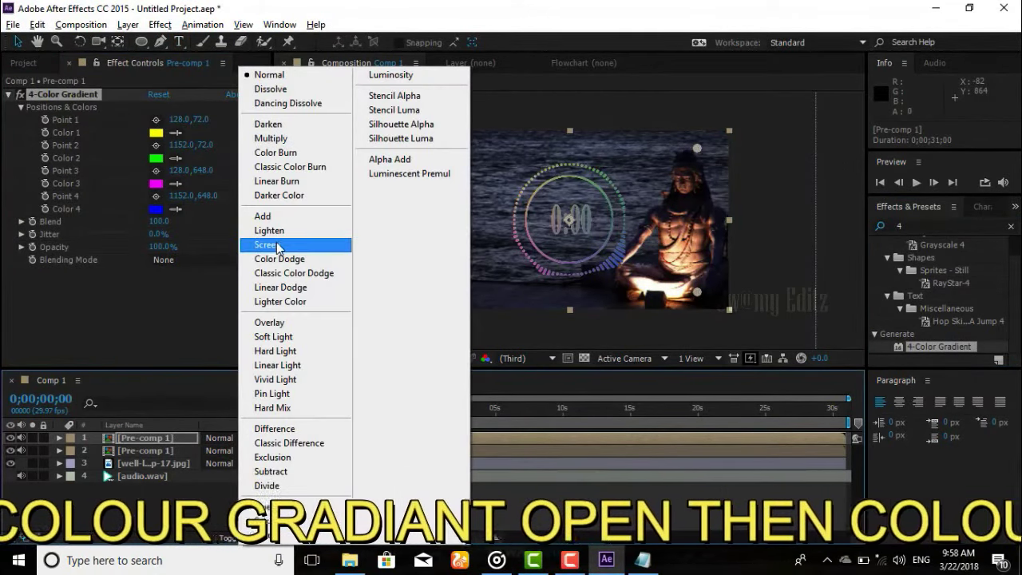
left_click(276, 245)
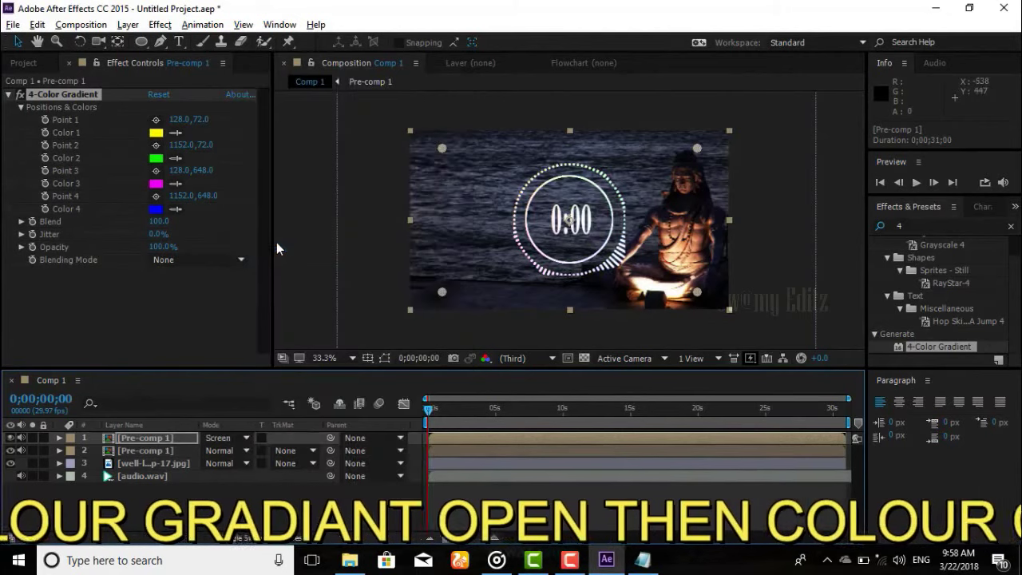
left_click(244, 437)
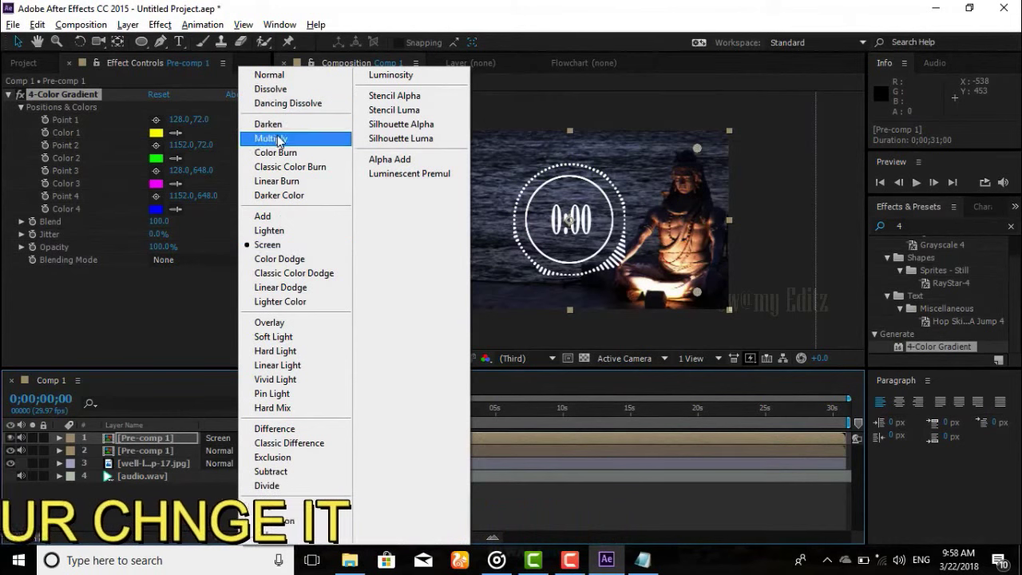
left_click(278, 137)
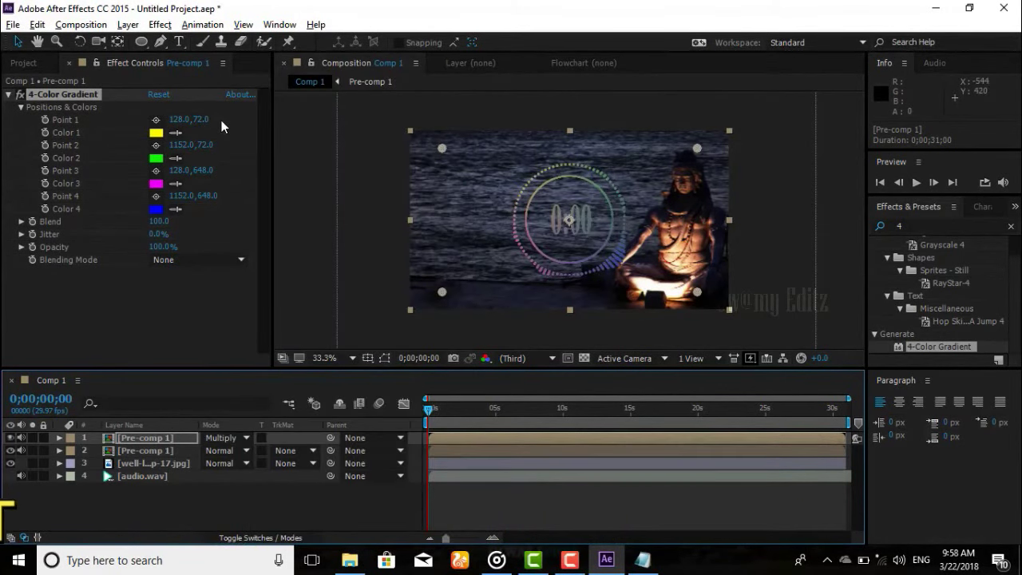
Keep the gradient effect's own blending at None and set Color 1 to yellow.
left_click(229, 261)
left_click(175, 280)
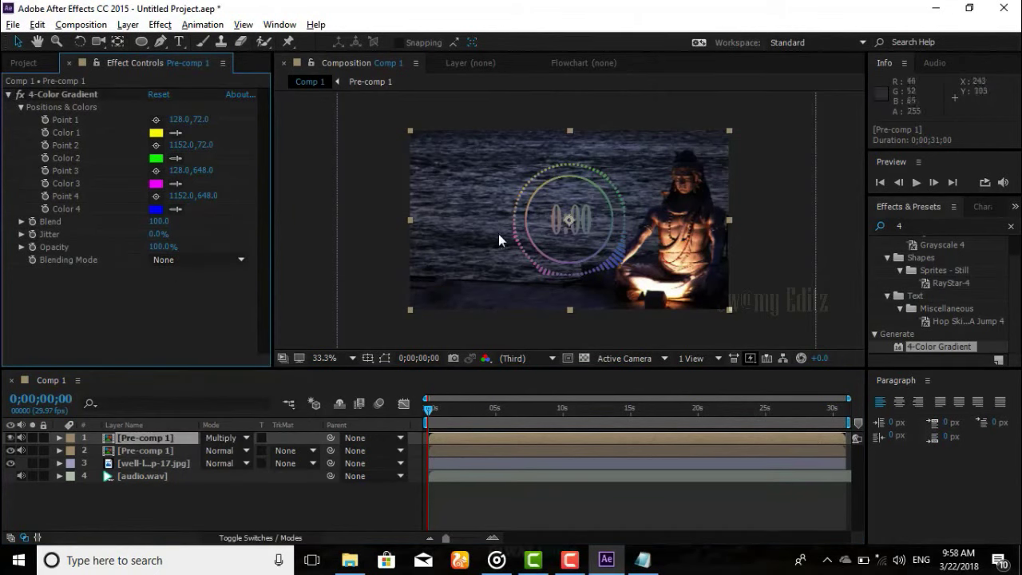
left_click(127, 425)
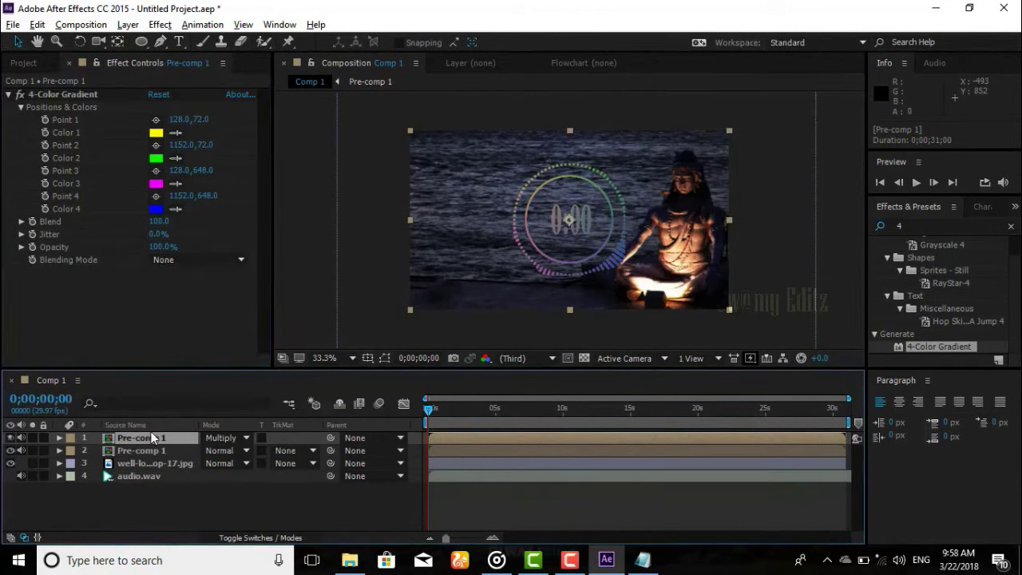
left_click(157, 132)
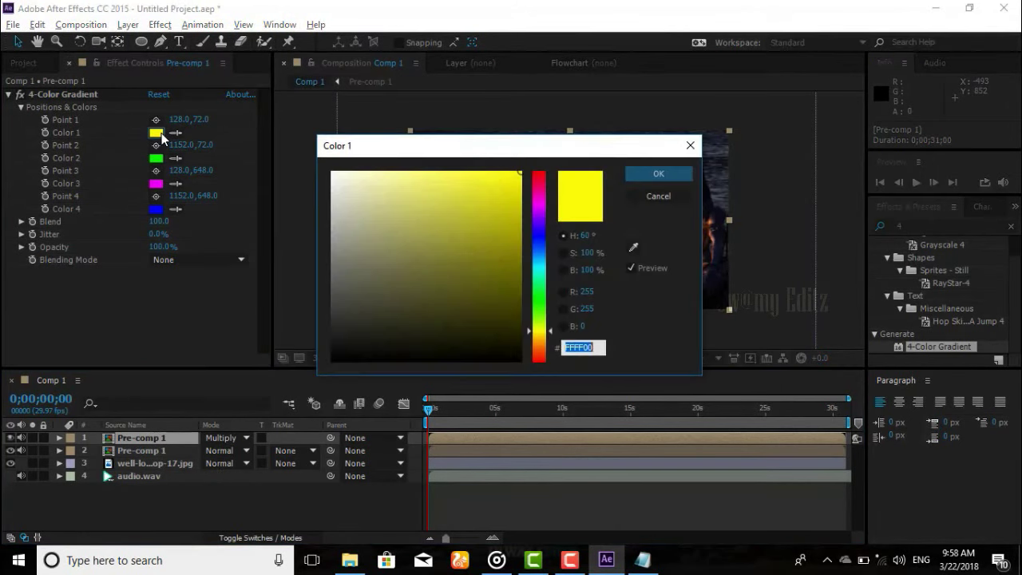
left_click(647, 173)
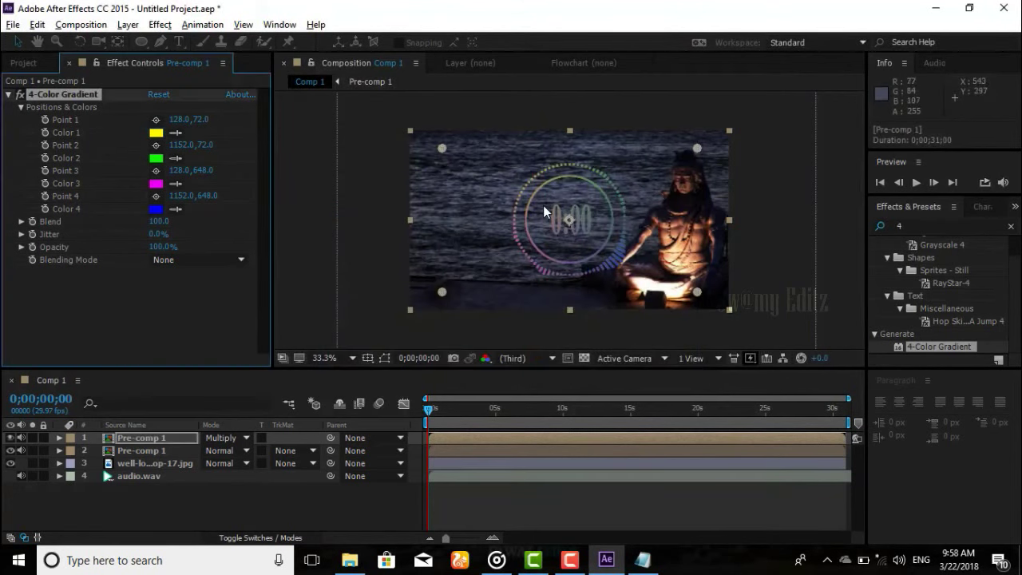
Reselect the top Pre-comp 1, undo an accidental move, and raise gradient Blend to 235.
left_click(158, 451)
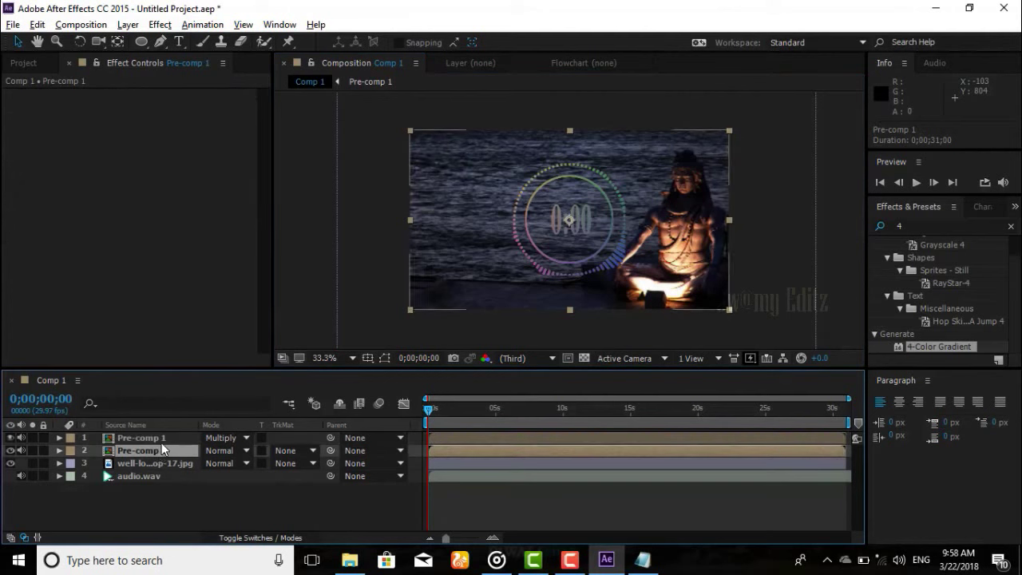
key("ctrl+Up")
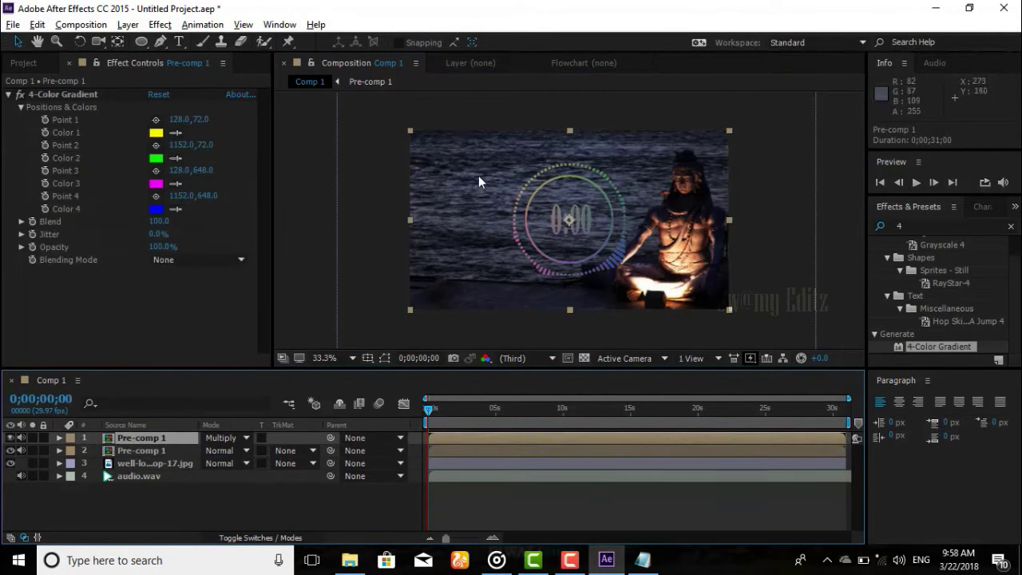
mouse_move(478, 175)
left_mouse_down()
mouse_move(521, 191)
mouse_move(465, 170)
mouse_move(470, 177)
left_mouse_up()
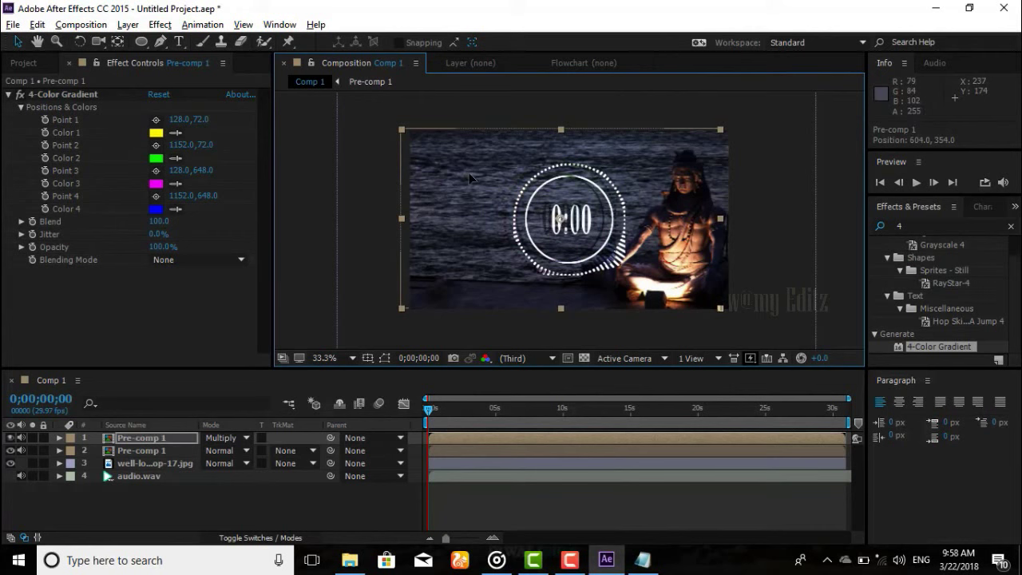
key("ctrl+z")
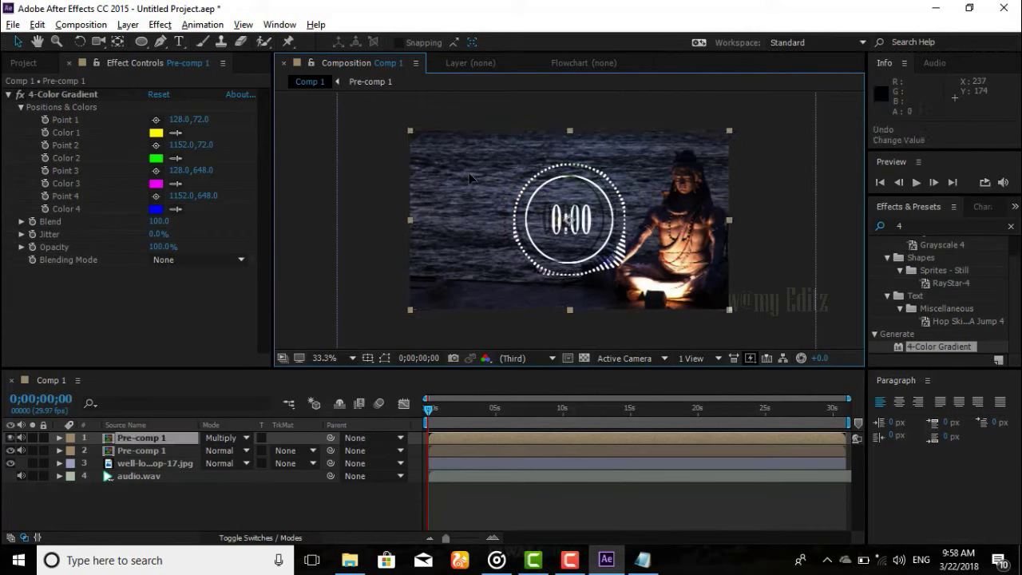
key("ctrl+z")
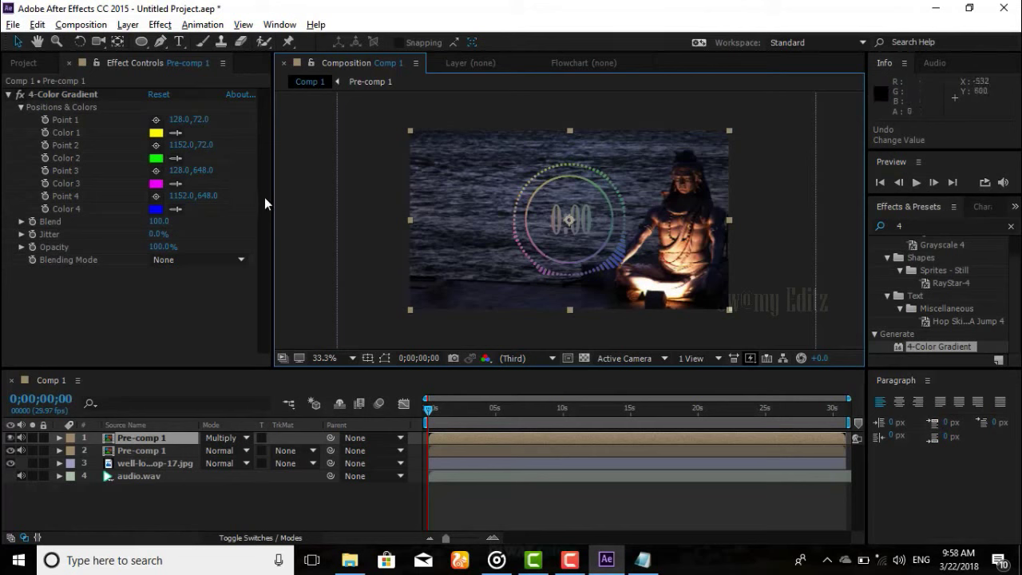
left_click(281, 184)
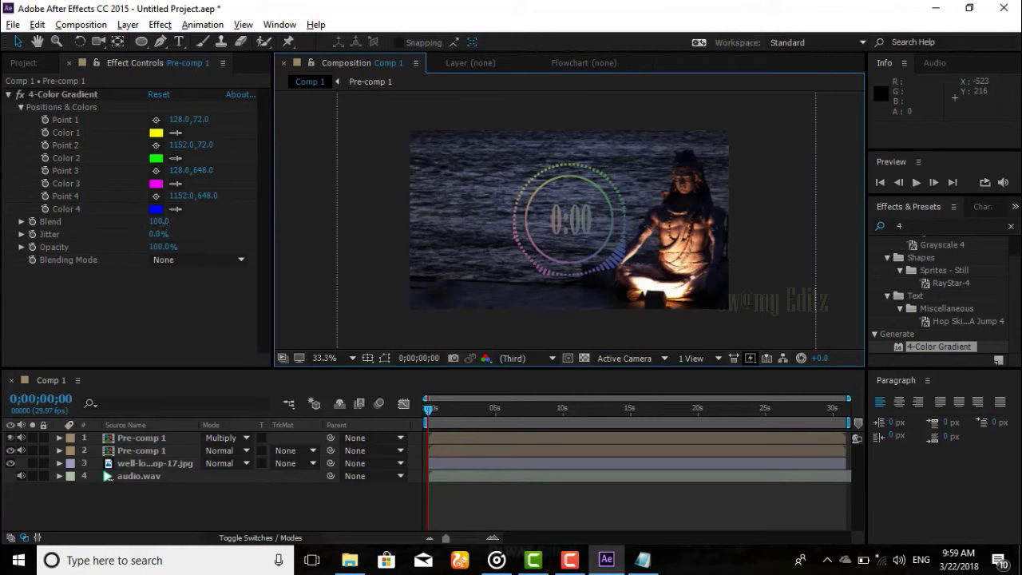
left_click_drag(164, 221, 249, 213)
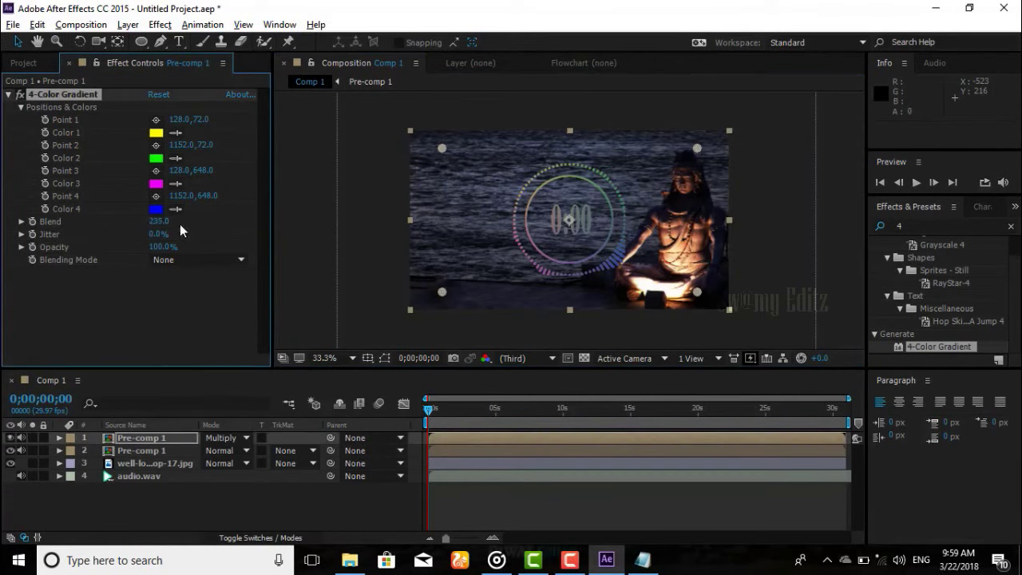
Set Blend to 5.0 and move the gradient points to 425,183, 850,186, 431,558 and 870,555.
mouse_move(169, 221)
left_mouse_down()
mouse_move(398, 214)
mouse_move(88, 216)
left_mouse_up()
left_click_drag(442, 148, 515, 175)
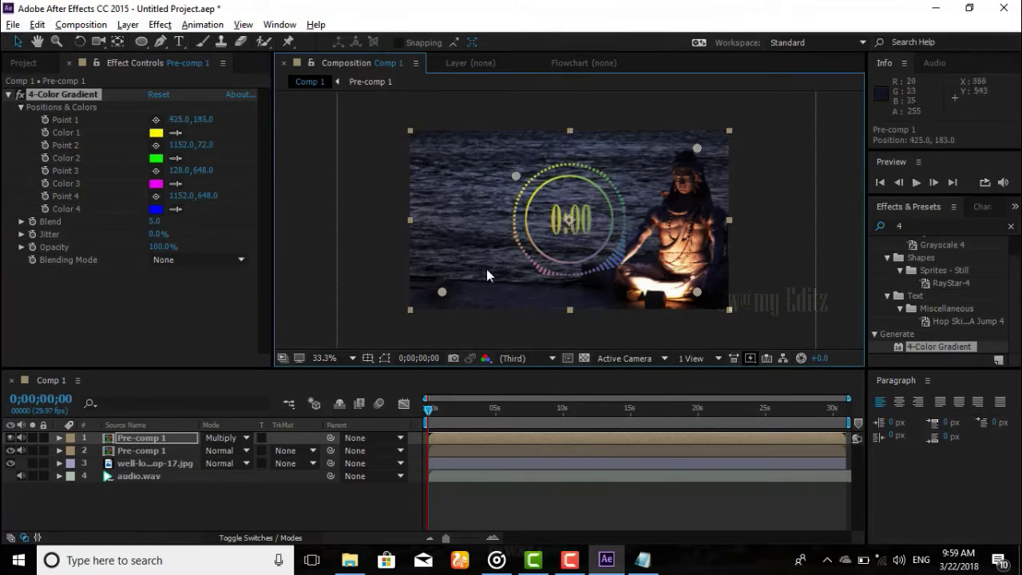
left_click_drag(441, 292, 521, 268)
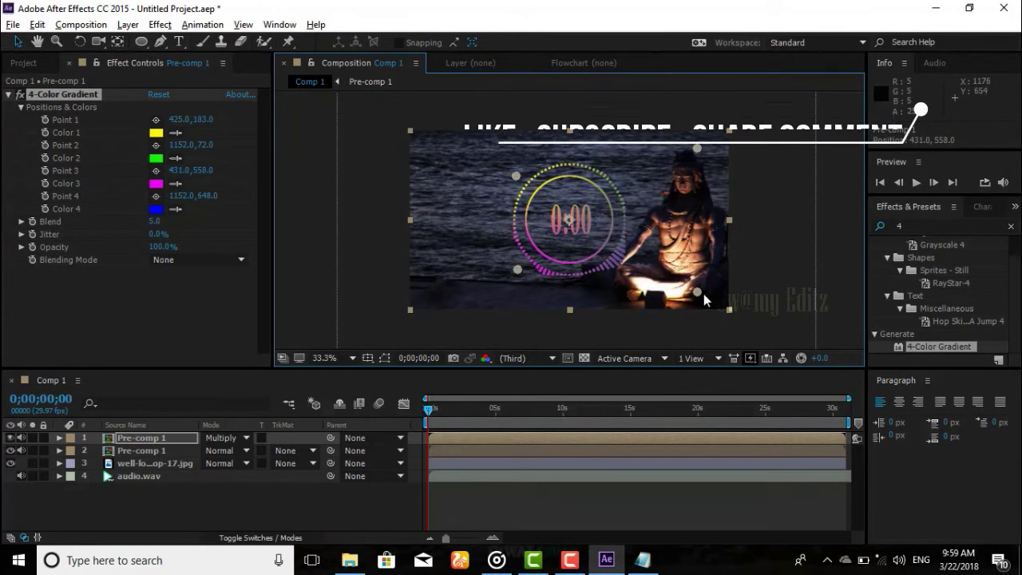
left_click_drag(697, 291, 629, 274)
left_click_drag(697, 149, 624, 177)
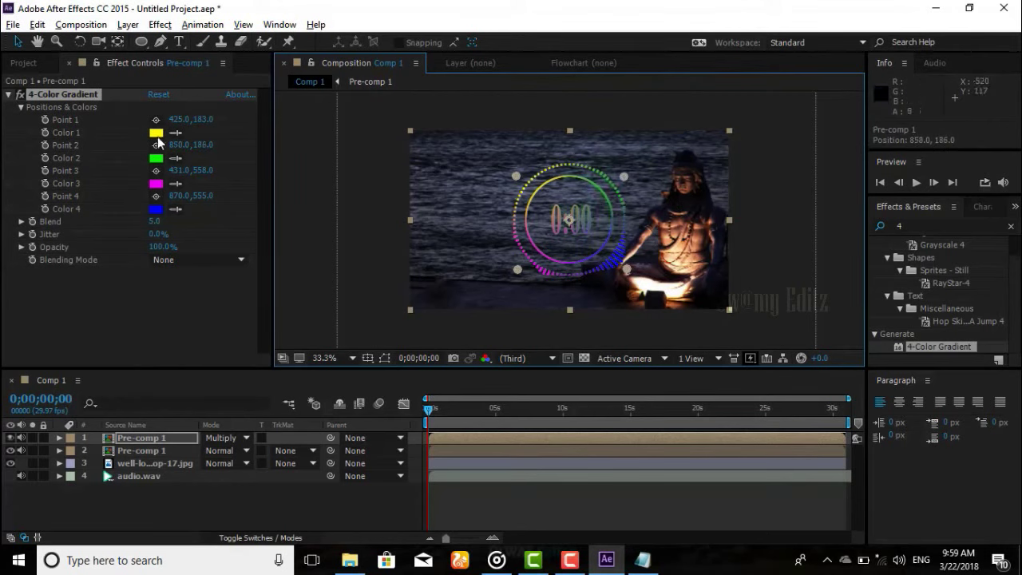
Change the gradient's Color 3 from magenta to red (FF0C00).
left_click(156, 184)
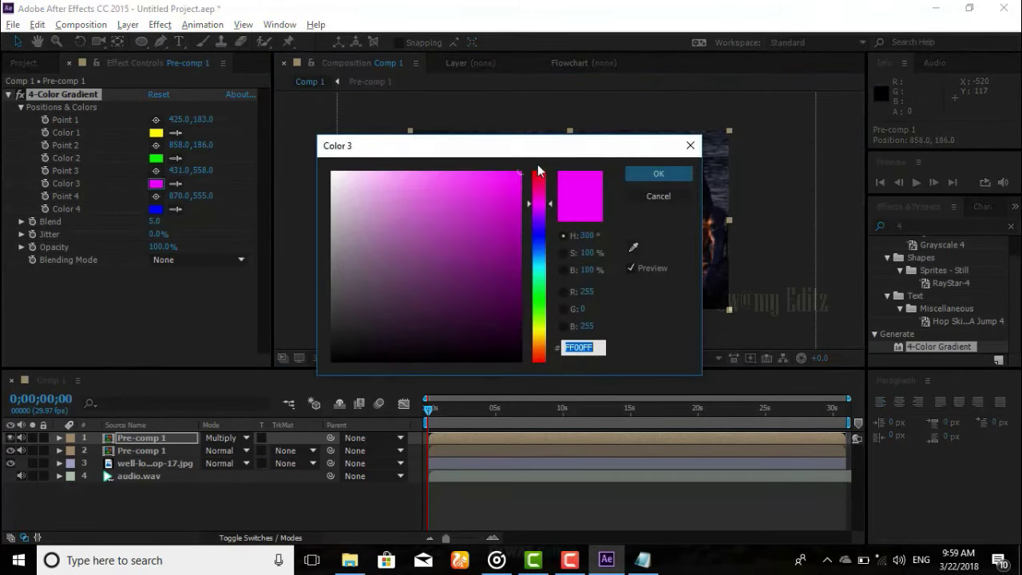
left_click(538, 360)
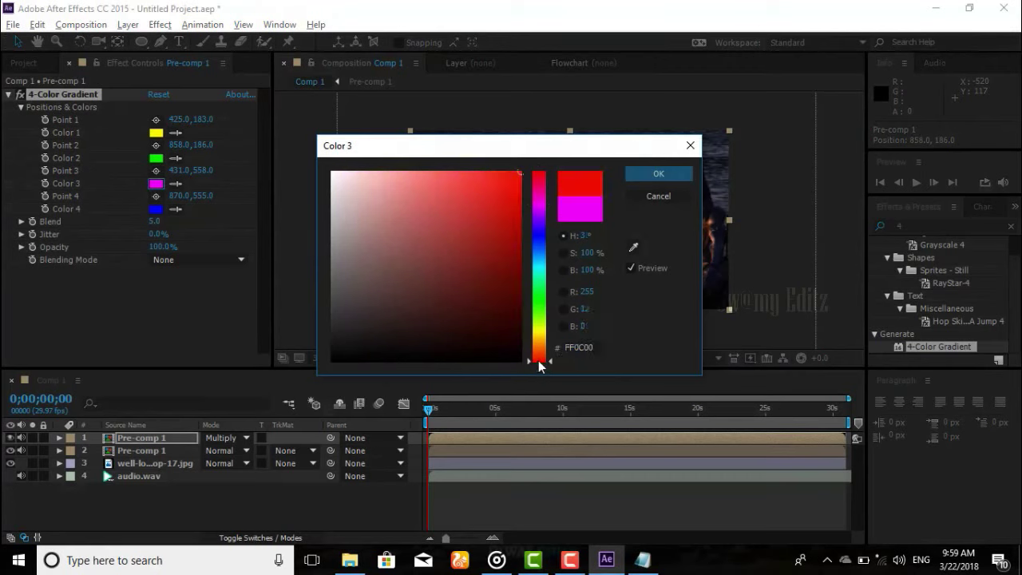
left_click(658, 173)
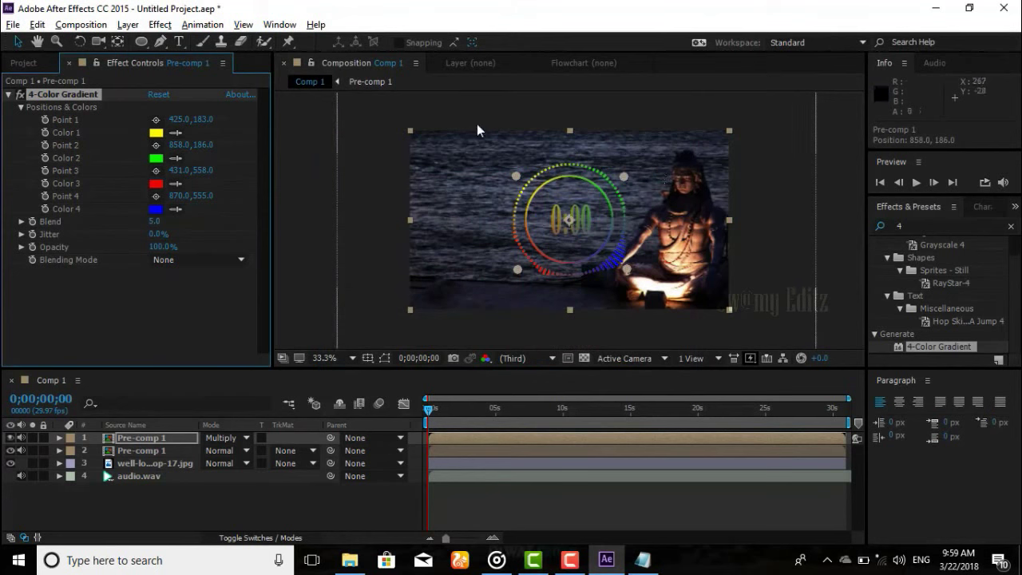
Play a preview of the timer and scrub the time ruler to around 0;00;03;13.
key("space")
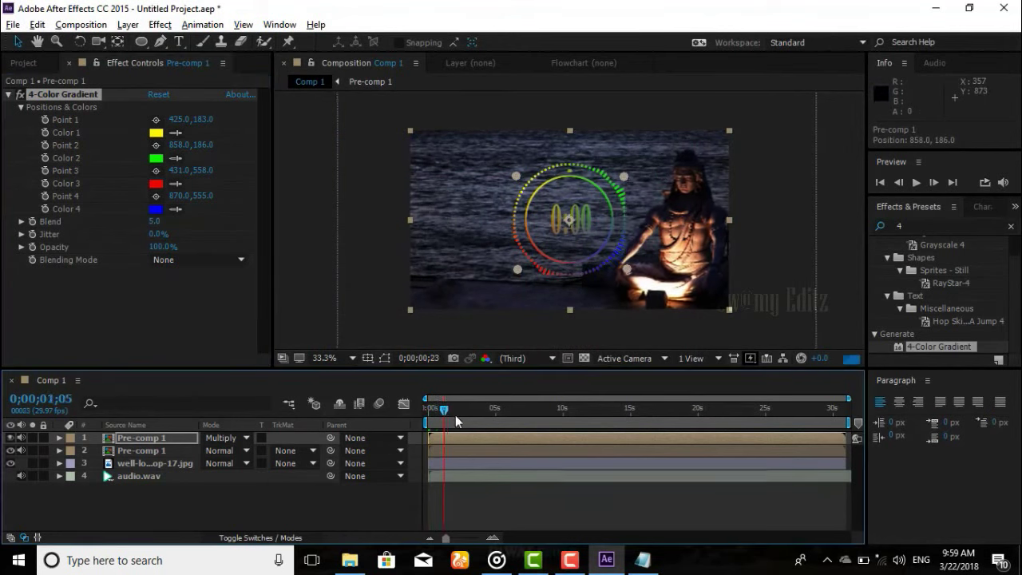
left_click_drag(439, 416, 472, 421)
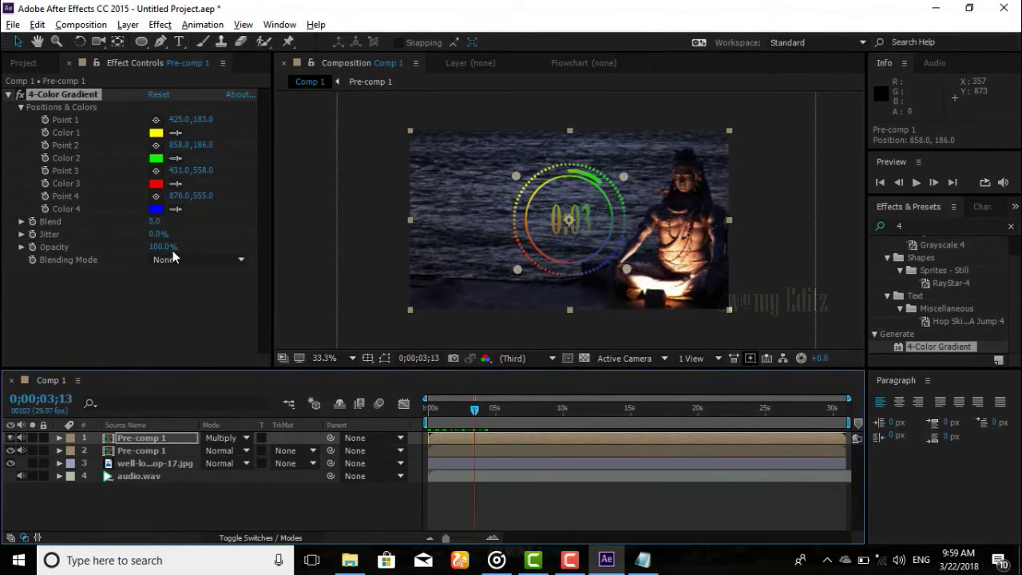
left_click(204, 250)
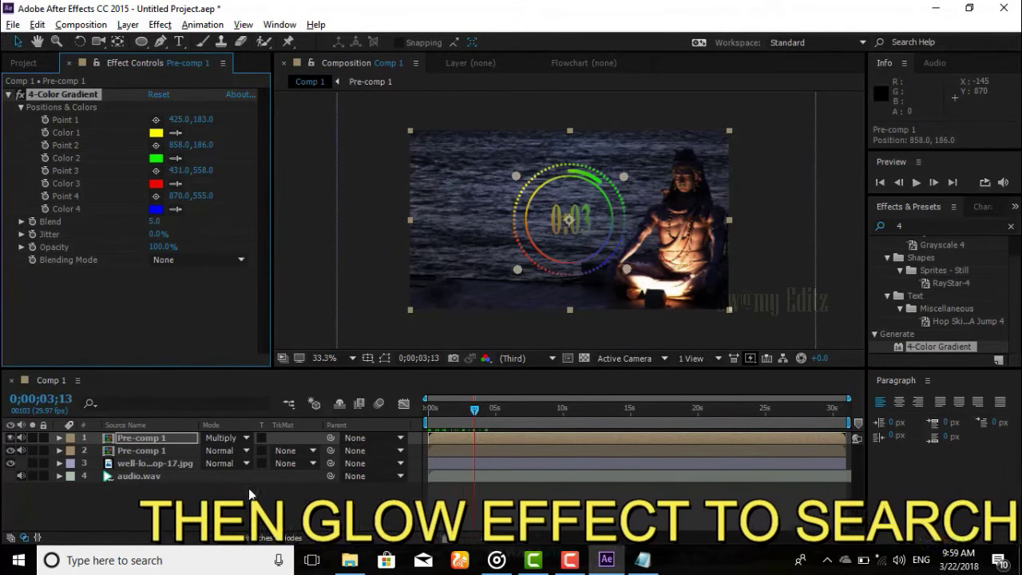
Search 'glow' in Effects & Presets and apply Stylize > Glow to the top Pre-comp 1.
left_click(194, 512)
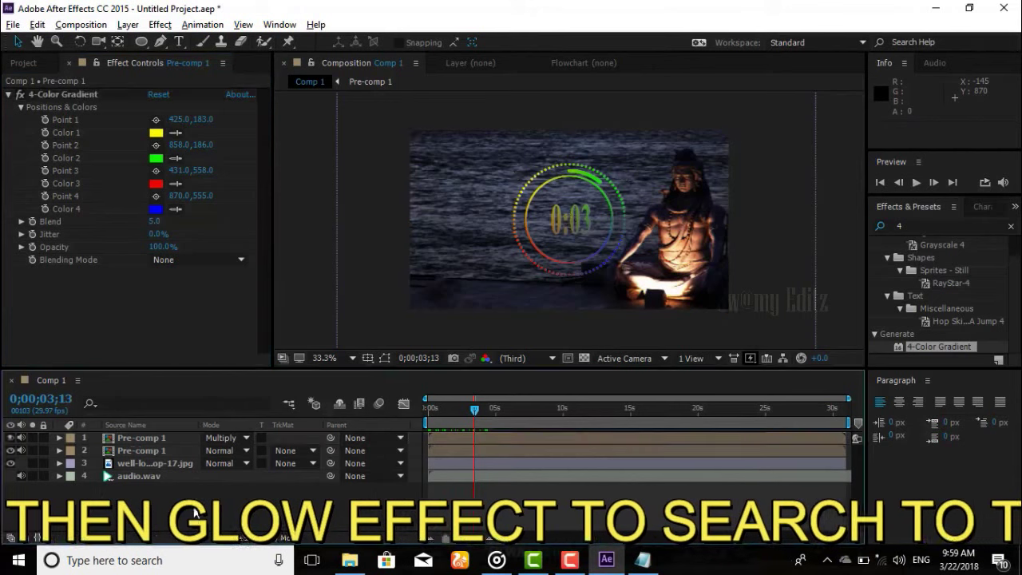
left_click(161, 437)
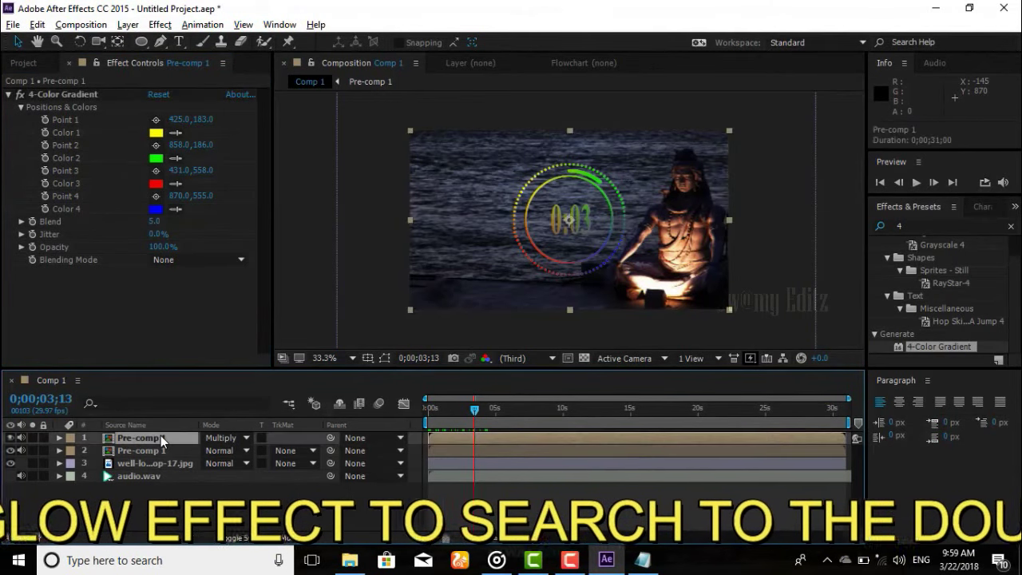
left_click(916, 226)
key("BackSpace")
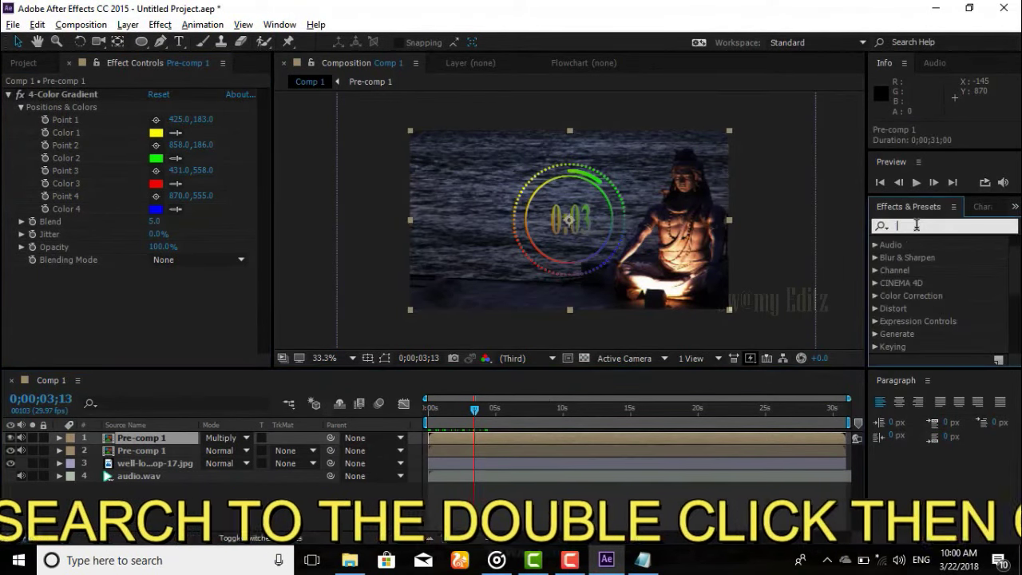
left_click(916, 226)
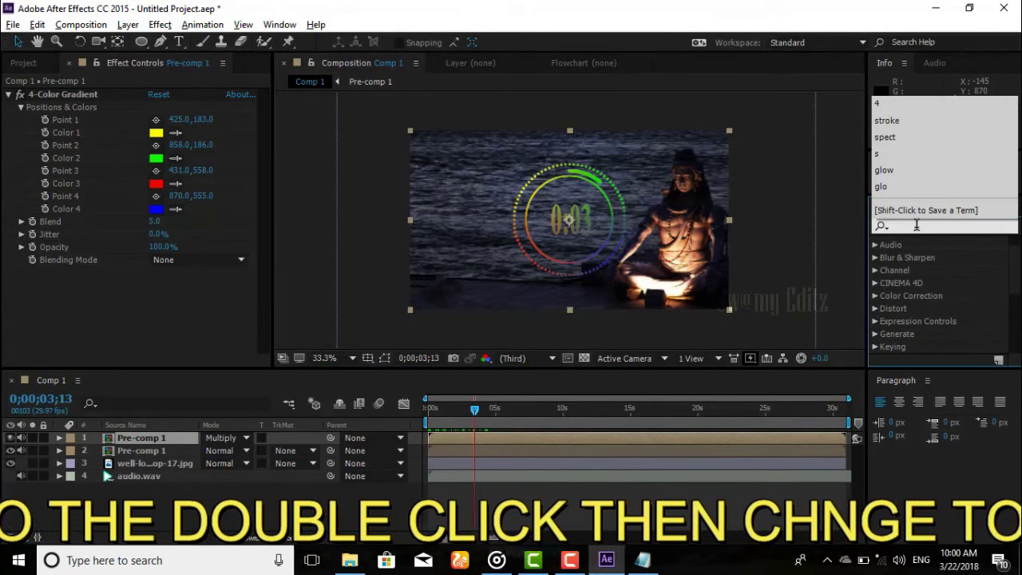
type("glow")
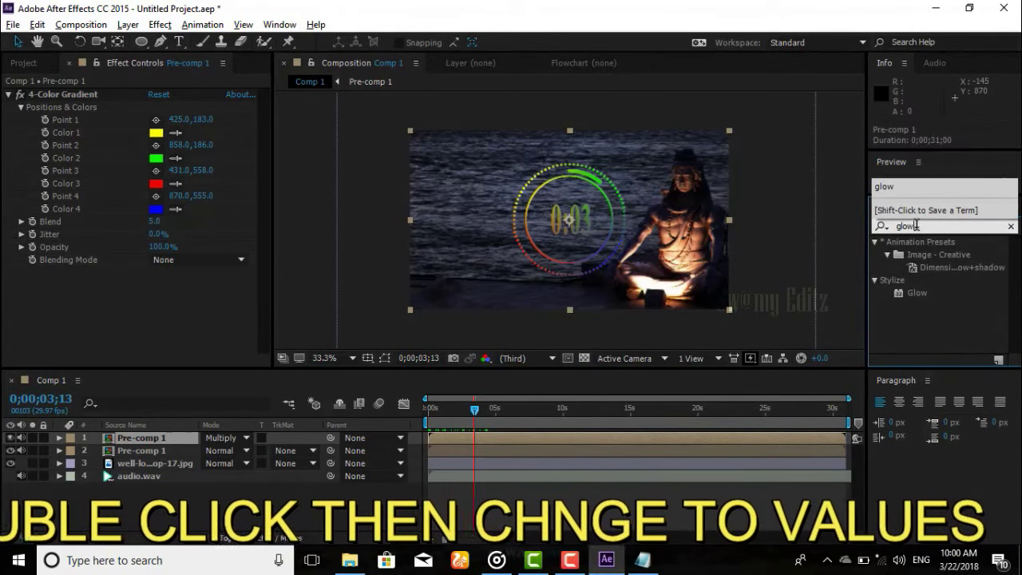
double_click(918, 293)
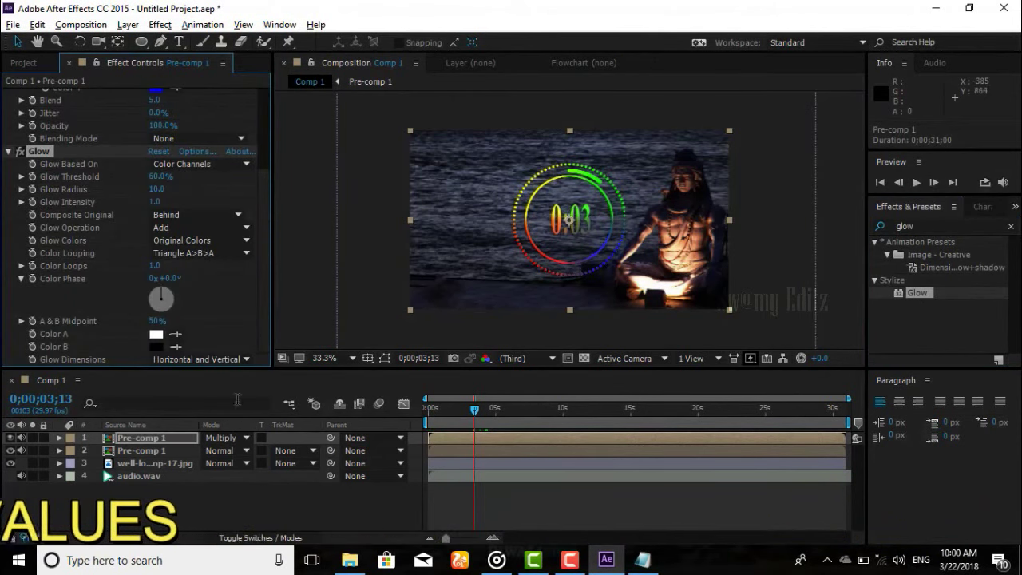
Change the top Pre-comp 1 blending mode from Multiply to Normal, briefly trying Screen.
left_click(239, 437)
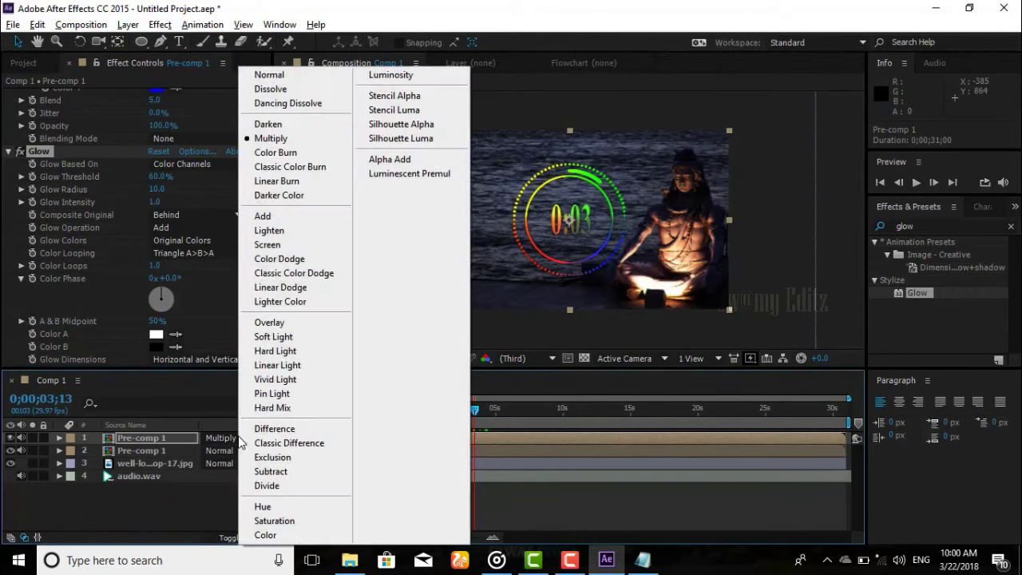
left_click(277, 243)
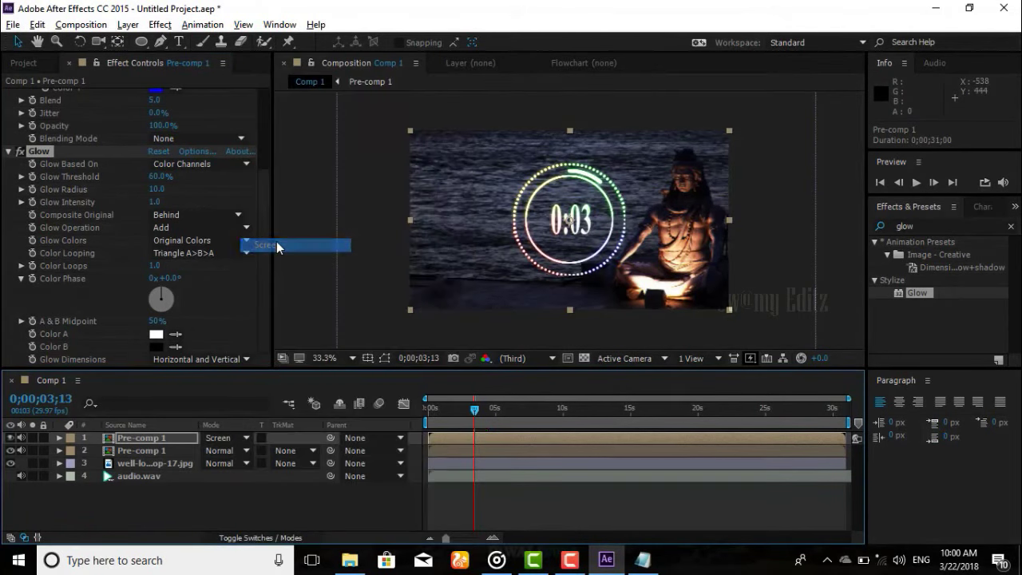
left_click(222, 439)
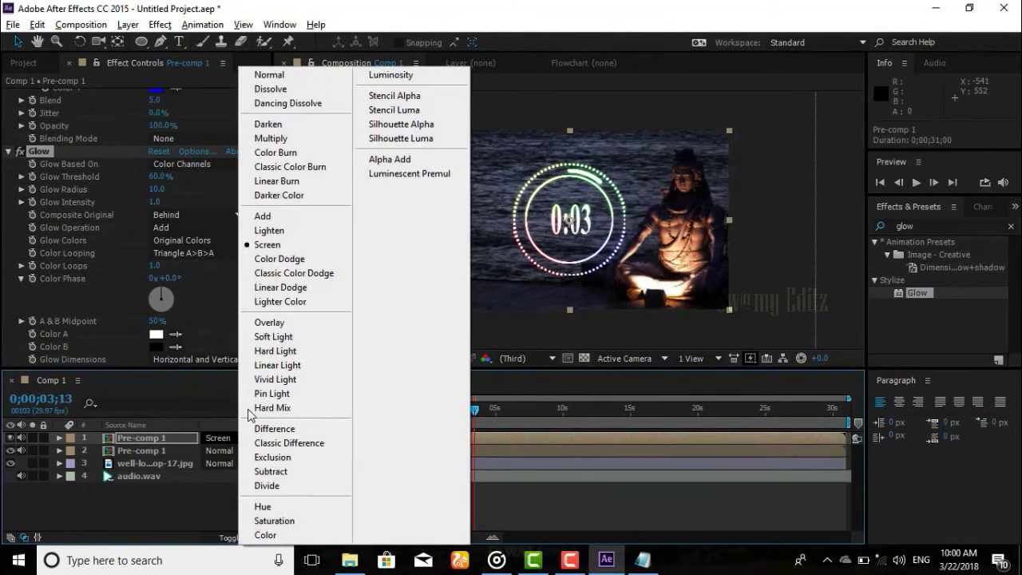
left_click(272, 79)
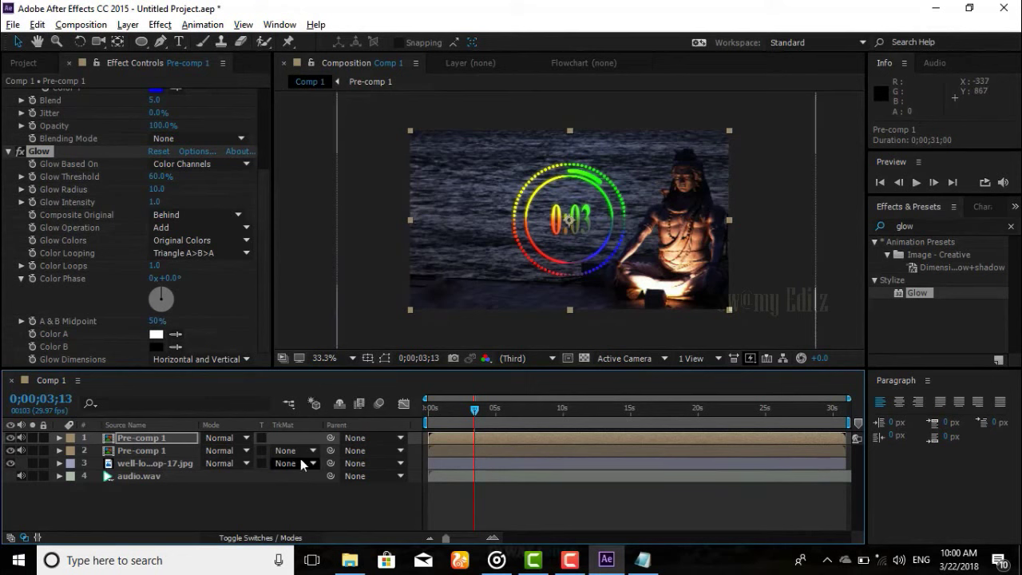
left_click(237, 437)
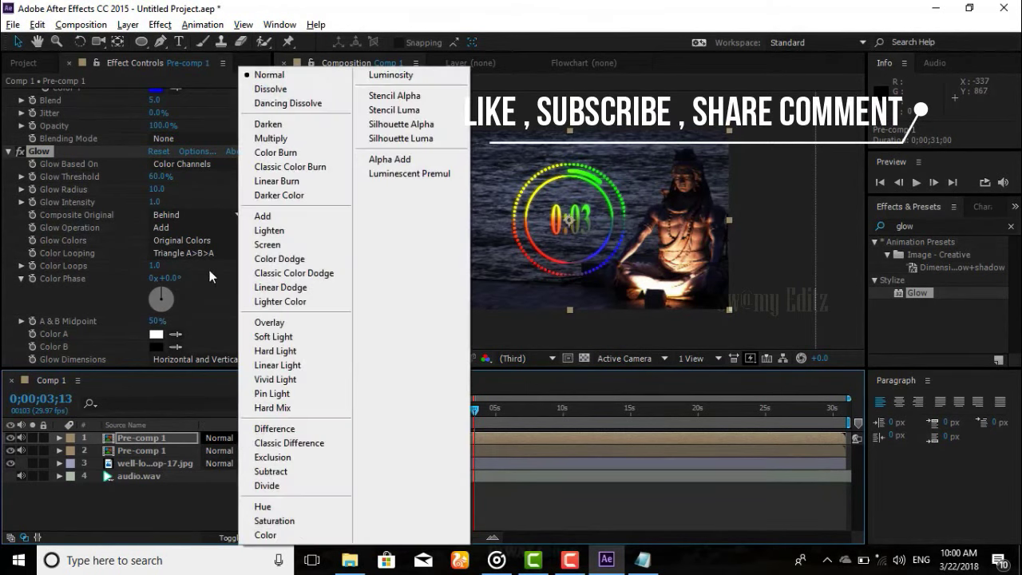
left_click(232, 286)
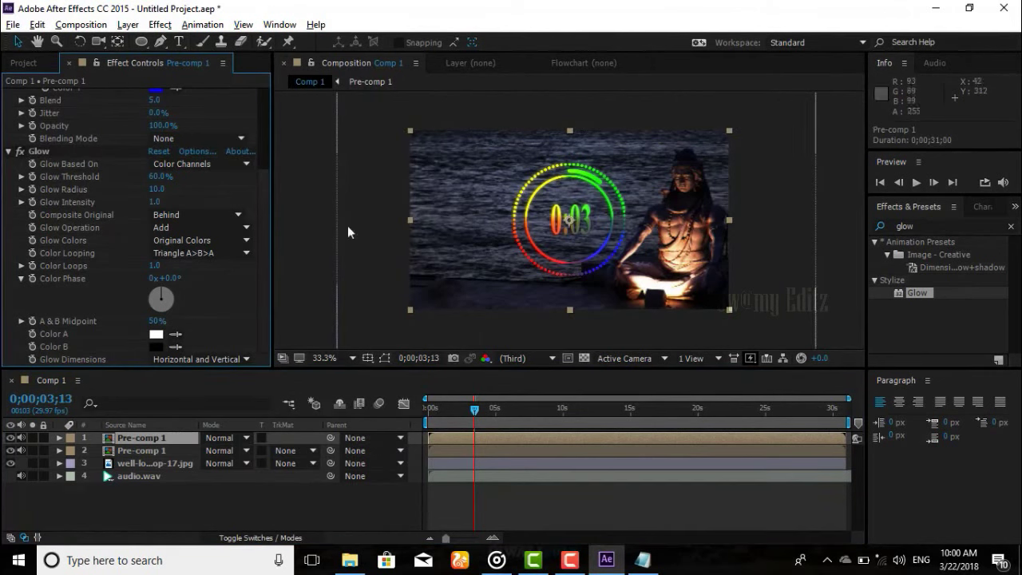
Keep Glow based on Color Channels and set Threshold 29.8%, Radius 130, Intensity 2.7.
left_click(174, 167)
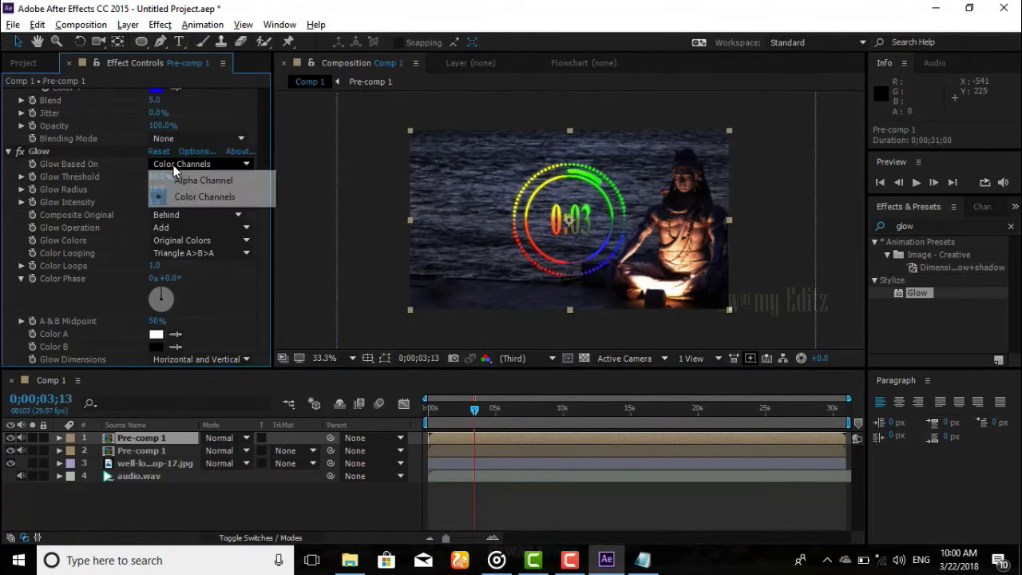
left_click(101, 179)
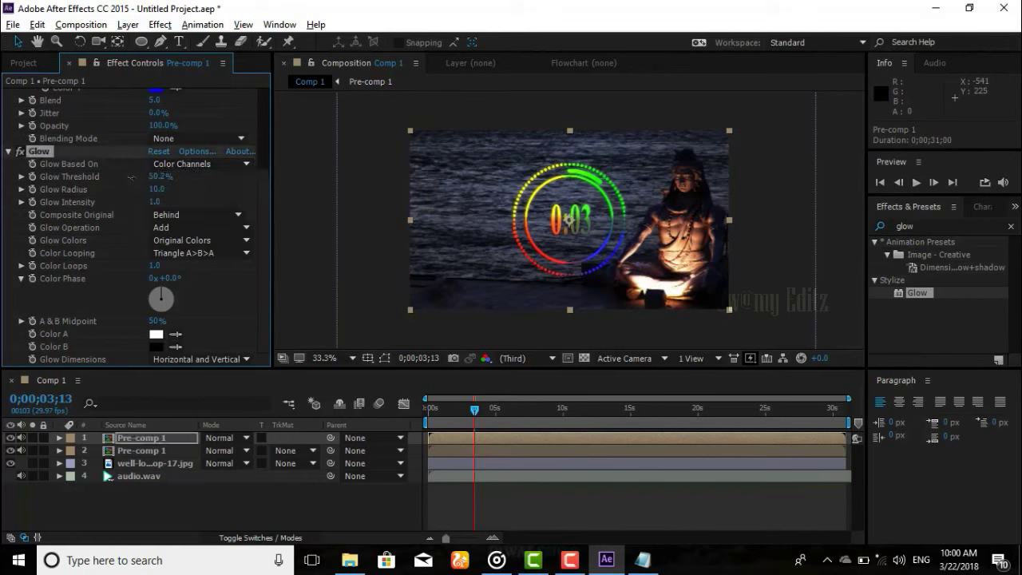
left_click_drag(104, 176, 99, 177)
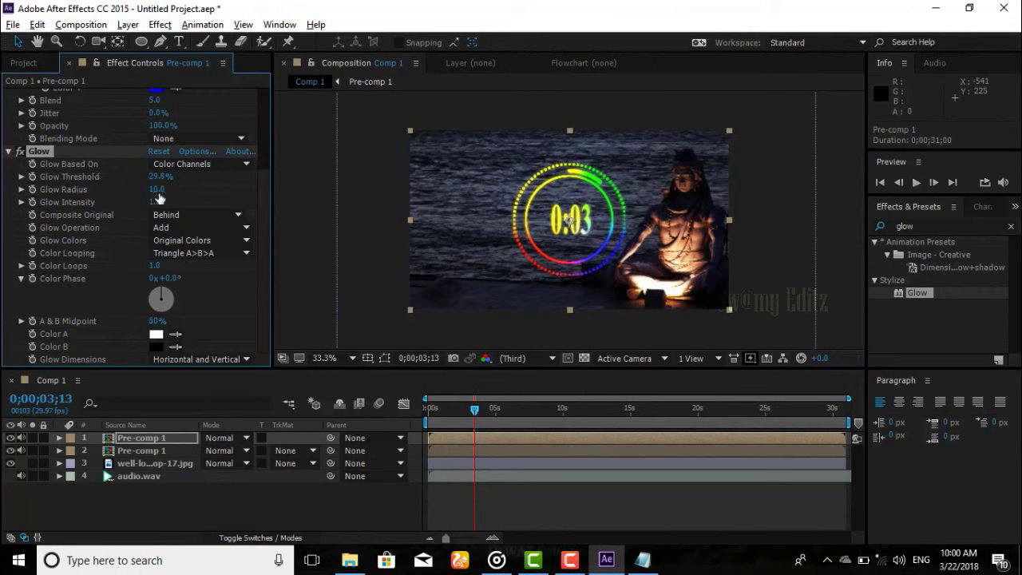
mouse_move(183, 193)
left_mouse_down()
mouse_move(204, 193)
mouse_move(165, 188)
mouse_move(233, 202)
left_mouse_up()
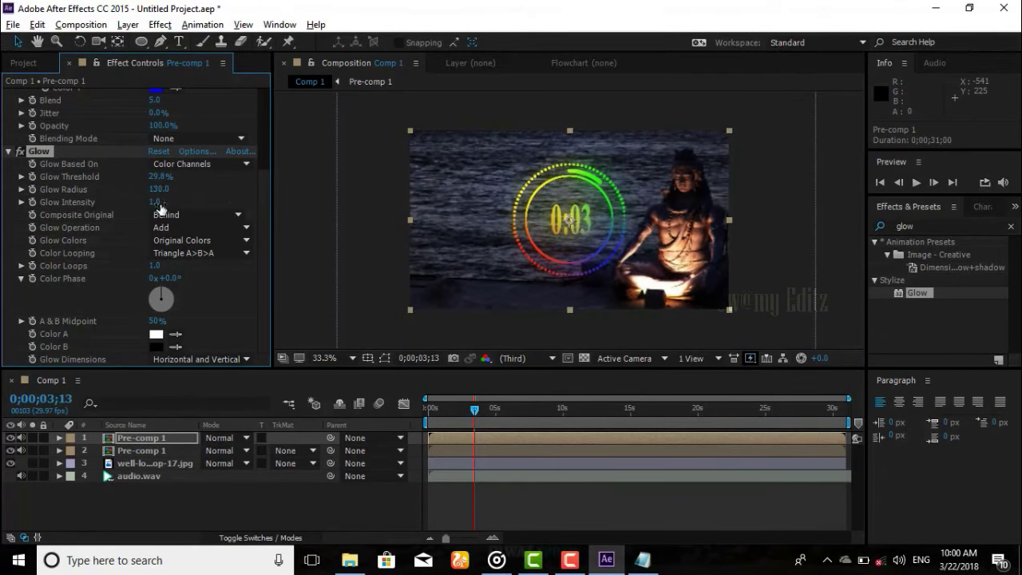
left_click_drag(162, 209, 252, 210)
left_click_drag(155, 202, 255, 197)
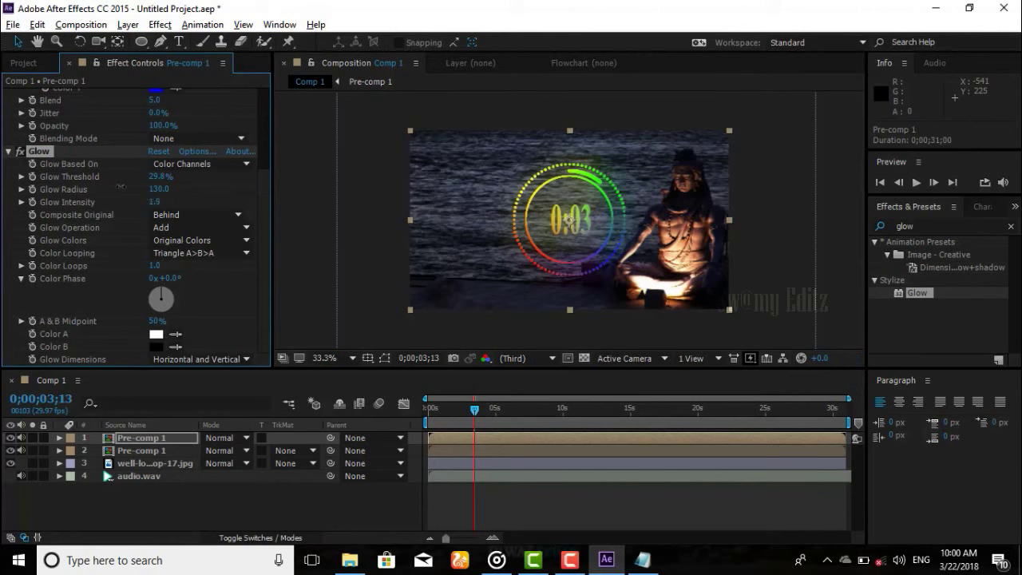
left_click_drag(149, 202, 190, 197)
Raise the glow's Color Loops, keep Horizontal and Vertical dimensions, and scrub to preview.
left_click_drag(156, 267, 228, 272)
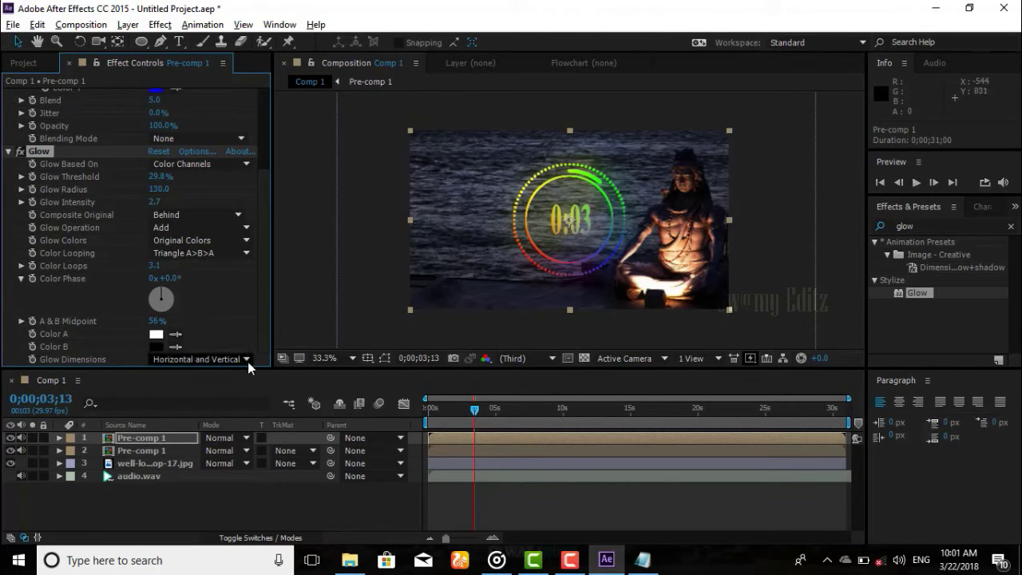
left_click(247, 361)
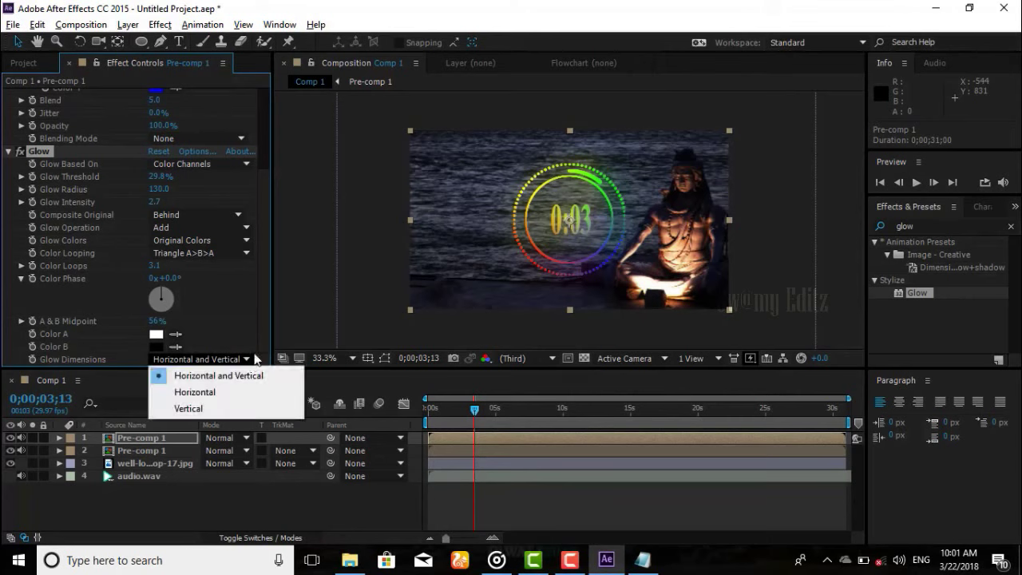
left_click(271, 311)
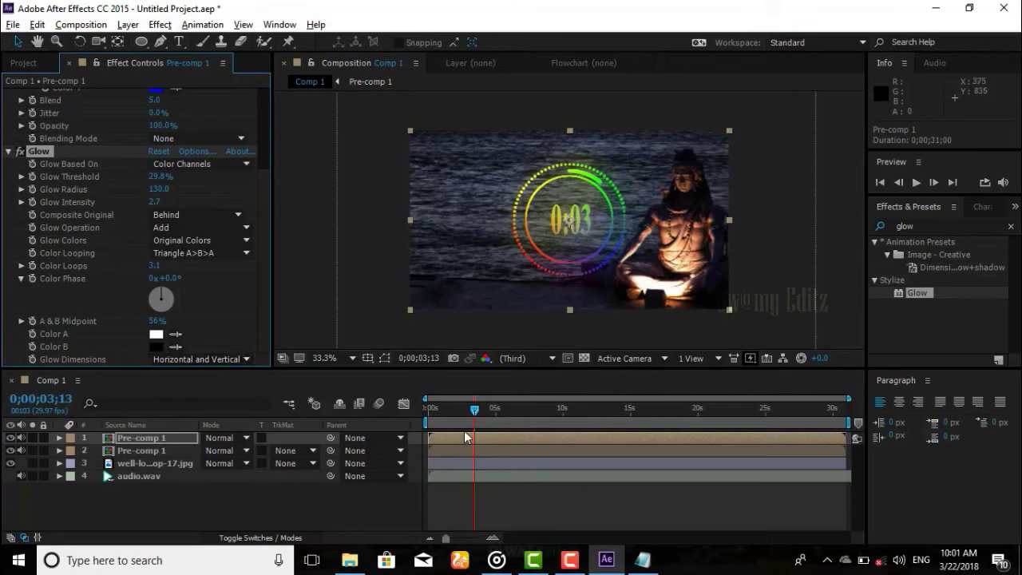
mouse_move(477, 408)
left_mouse_down()
mouse_move(531, 421)
mouse_move(428, 413)
left_mouse_up()
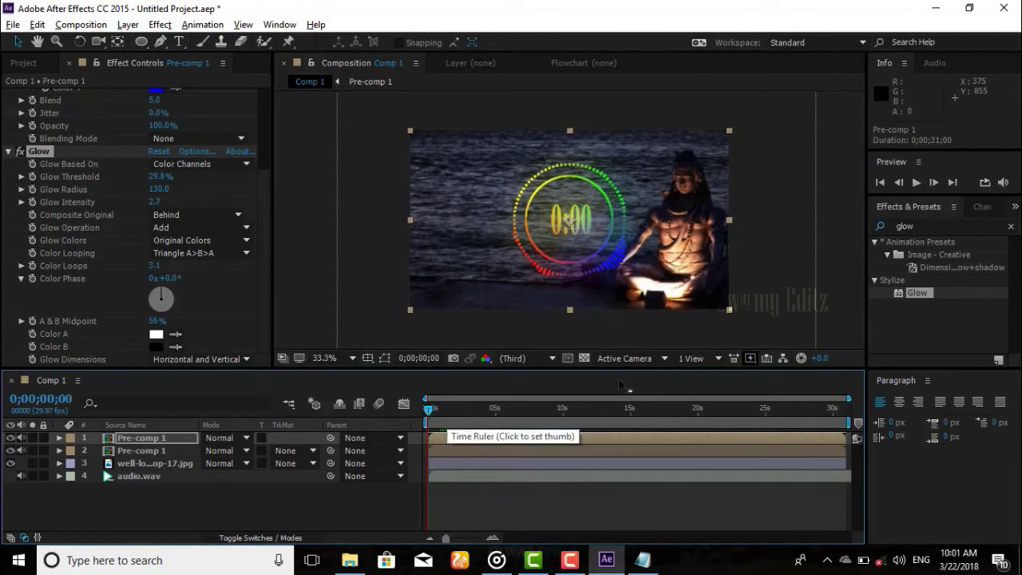
Move the 4-Color Gradient below the Glow effect in the Effect Controls panel.
left_click(915, 293)
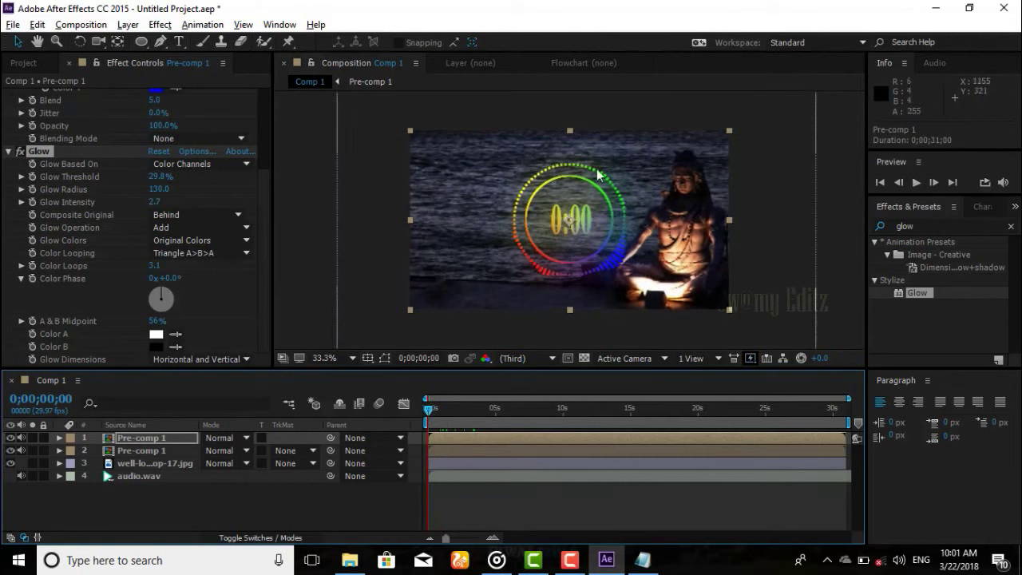
left_click_drag(261, 201, 260, 128)
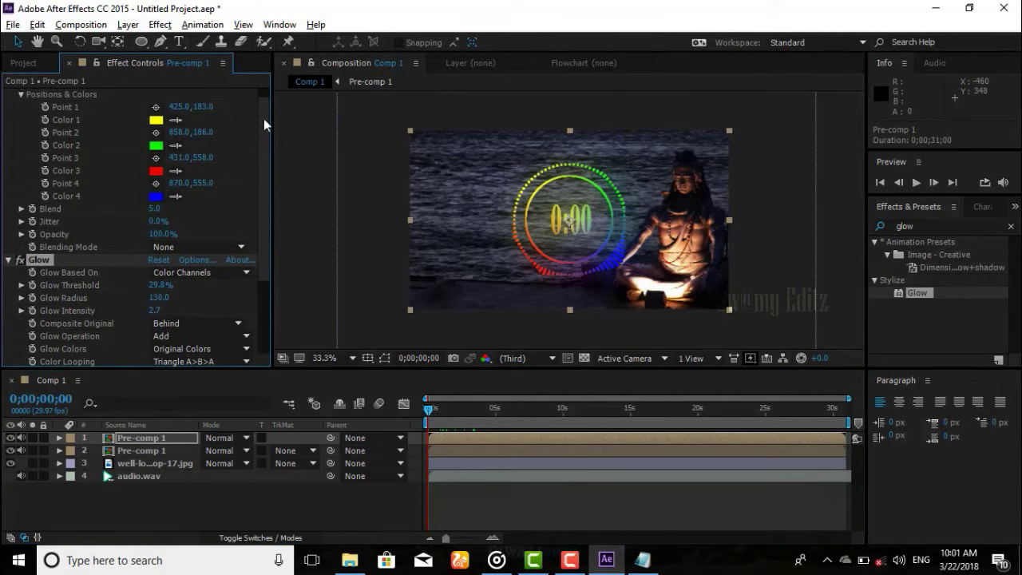
scroll(263, 92, "up", 1)
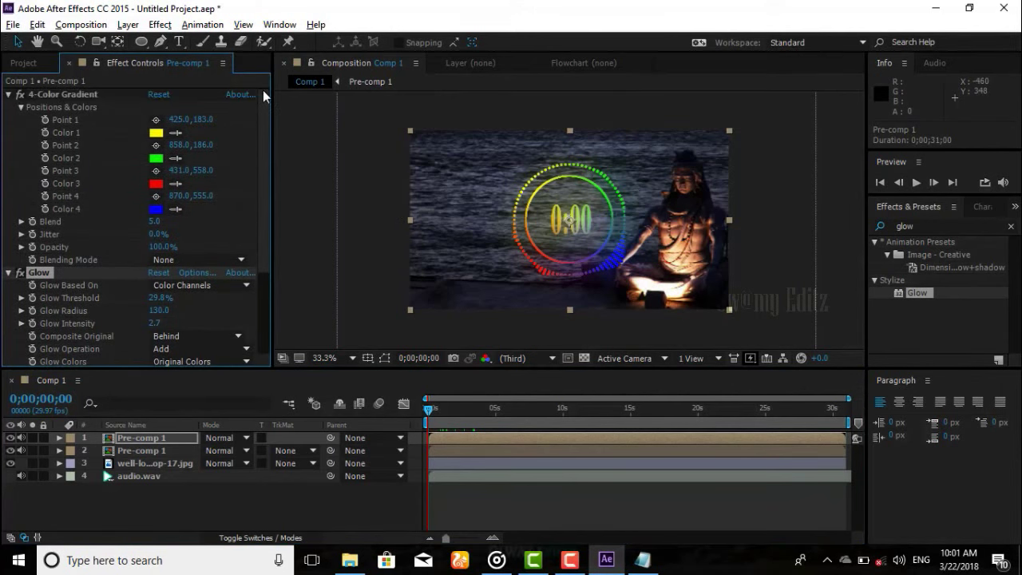
left_click(63, 94)
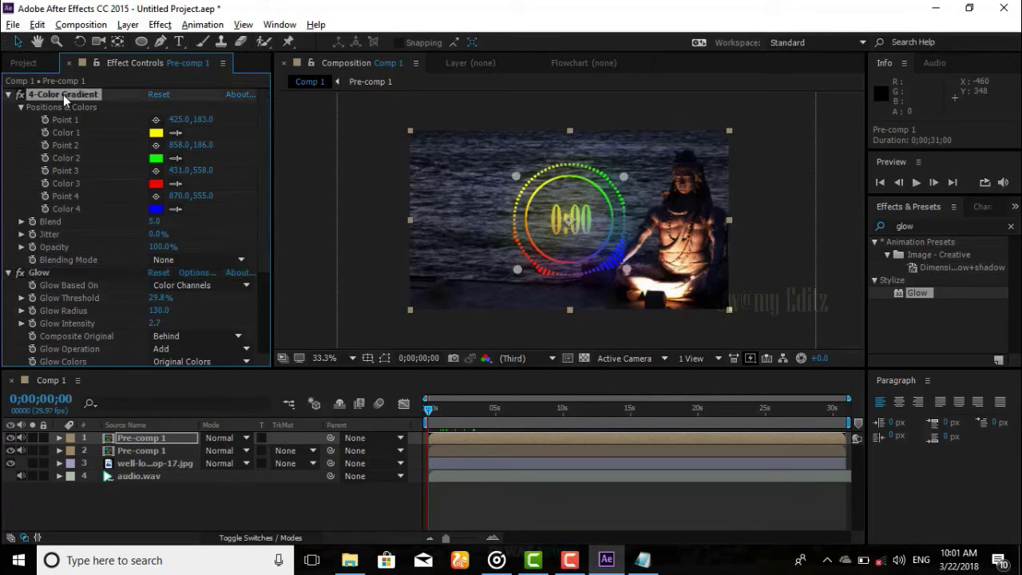
mouse_move(63, 94)
left_mouse_down()
mouse_move(82, 383)
mouse_move(80, 362)
left_mouse_up()
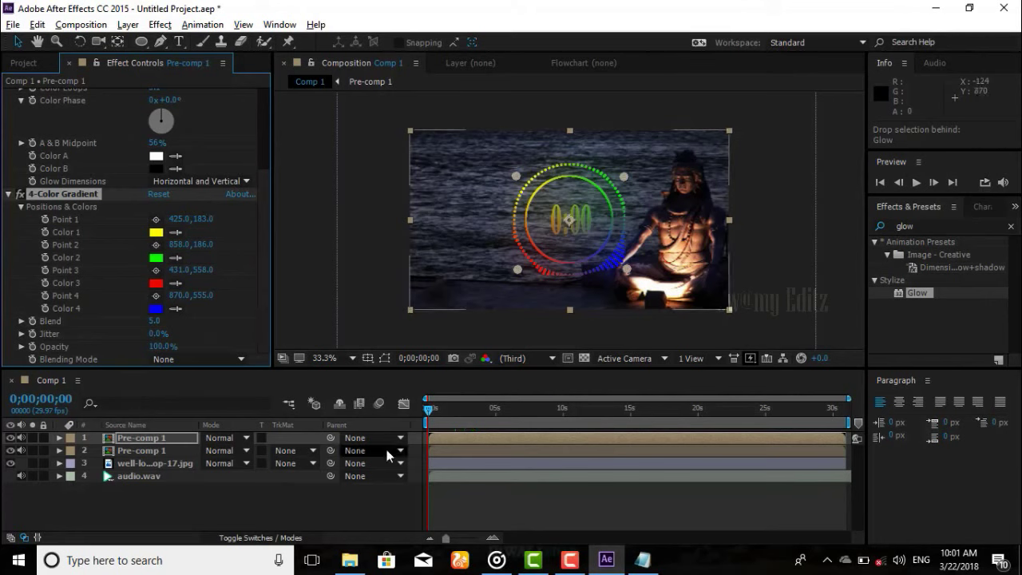
left_click(249, 438)
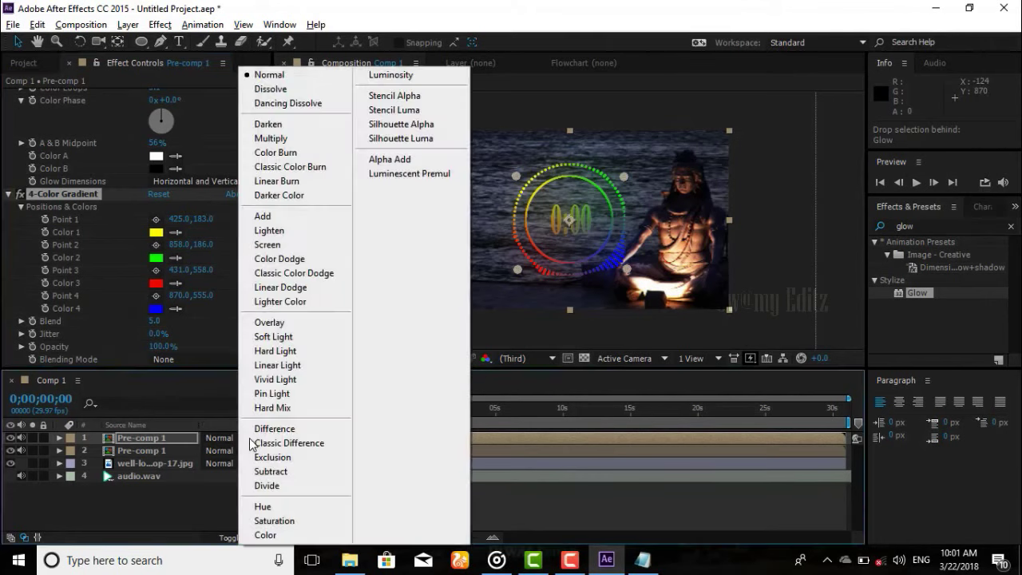
left_click(284, 246)
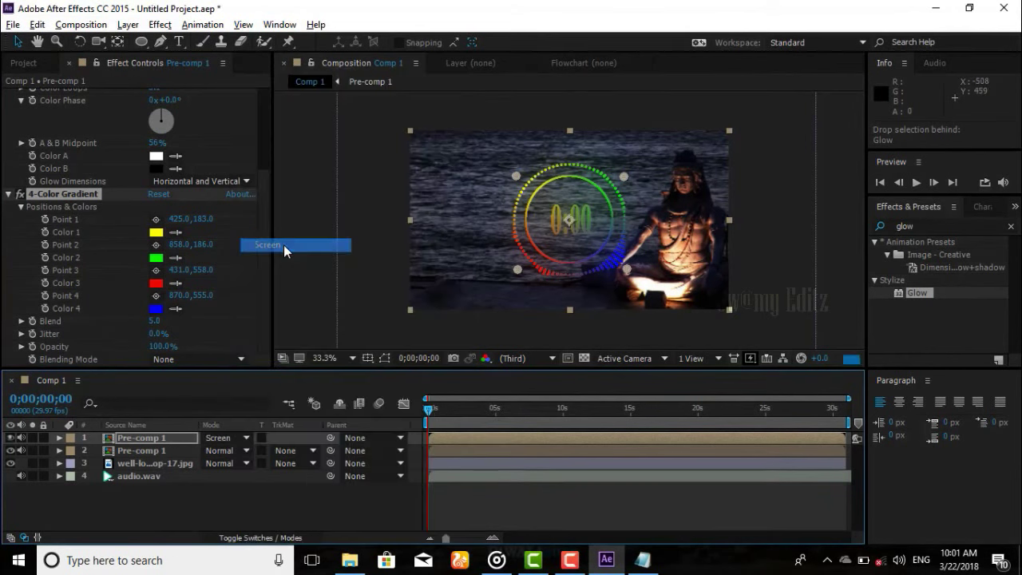
left_click(247, 439)
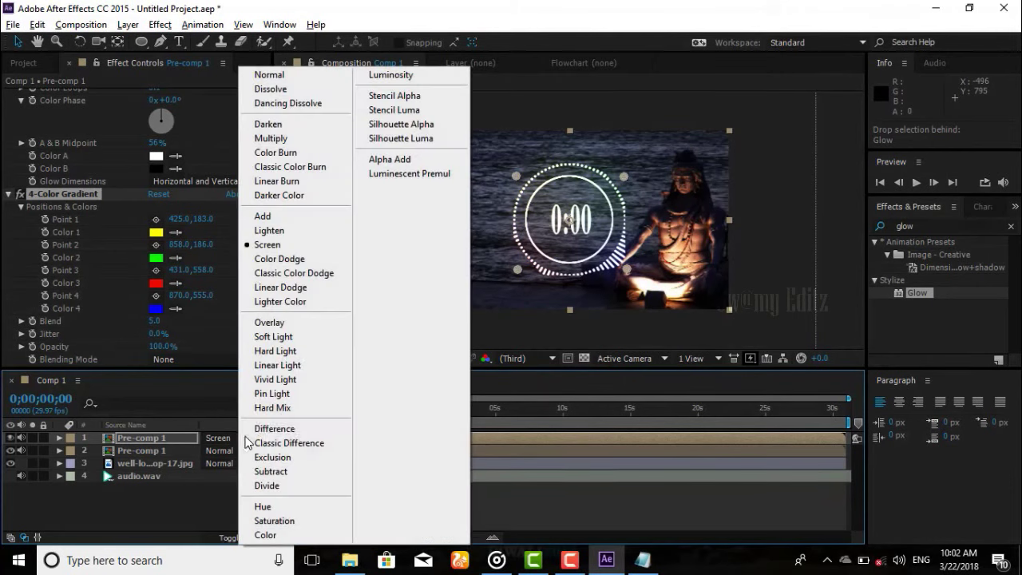
left_click(283, 77)
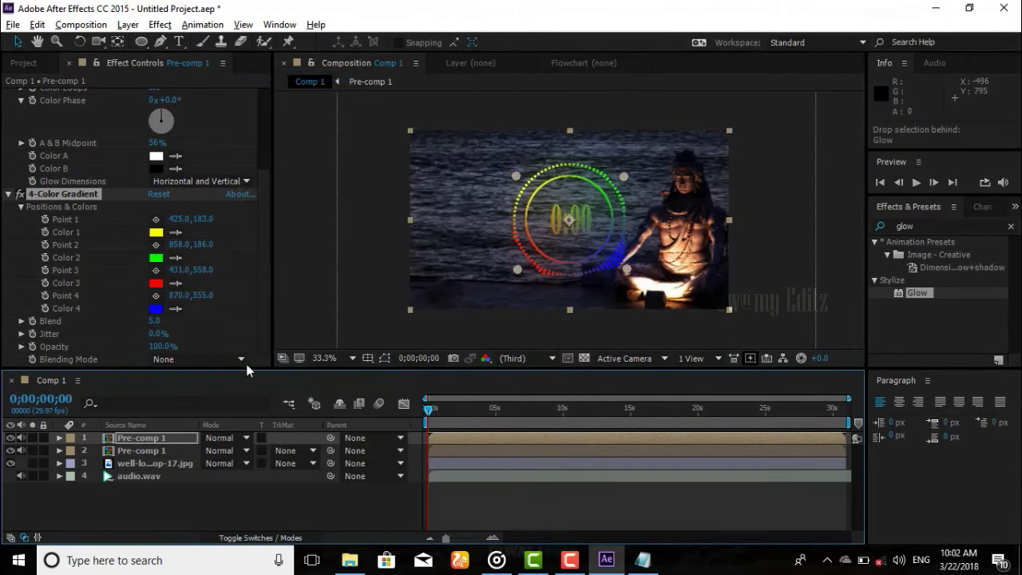
left_click(246, 438)
left_click(277, 249)
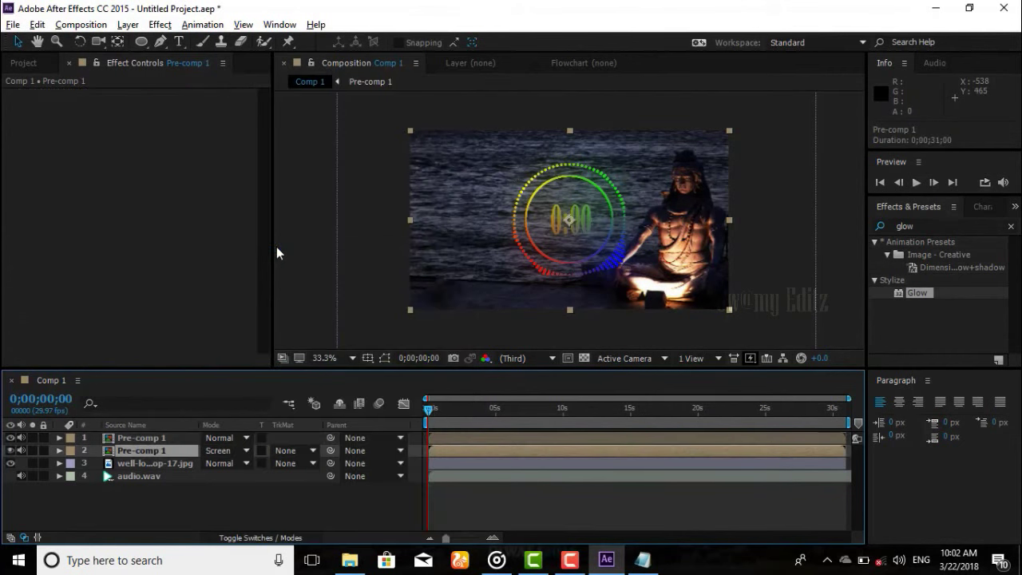
left_click(243, 452)
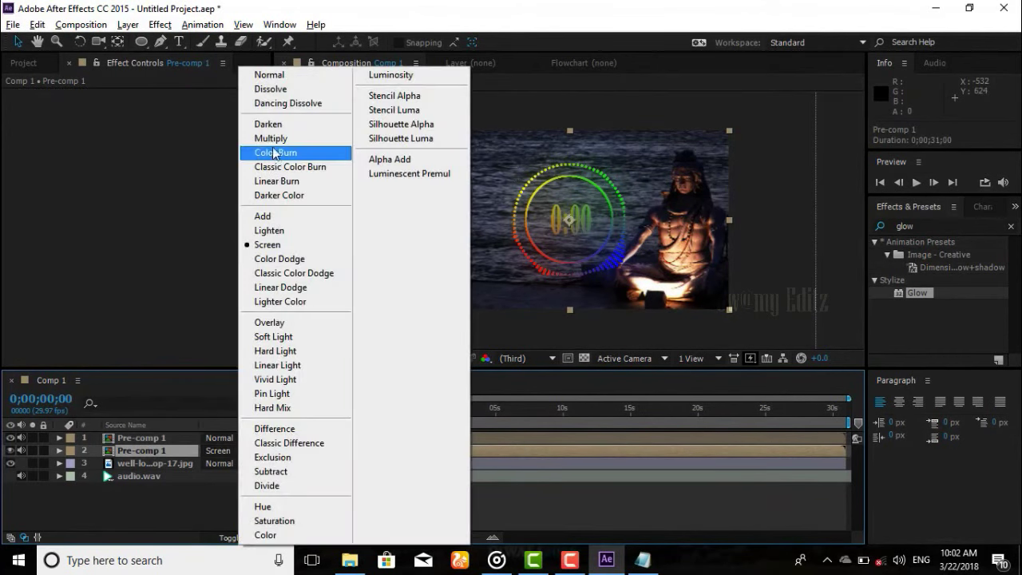
left_click(269, 78)
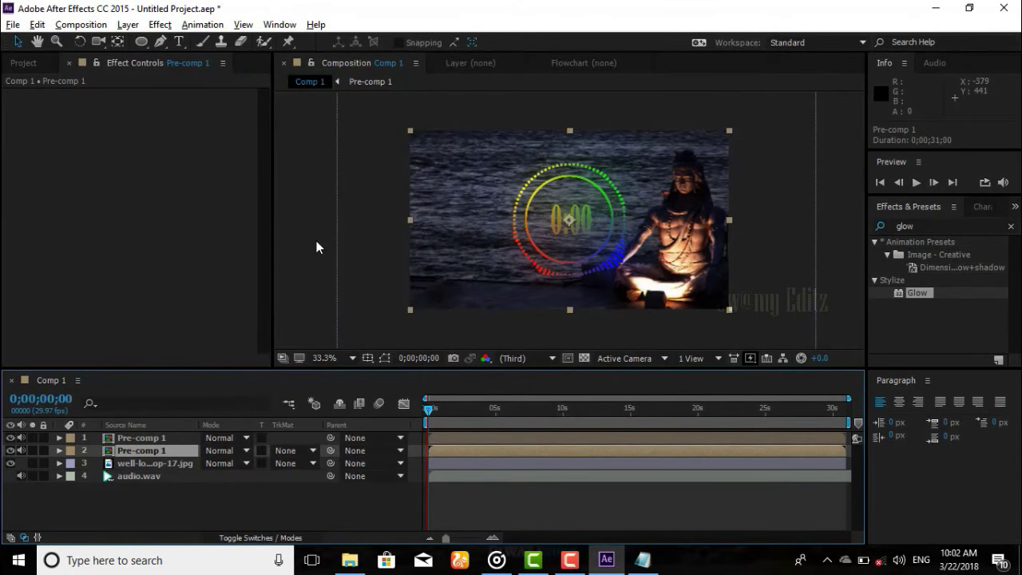
left_click(249, 523)
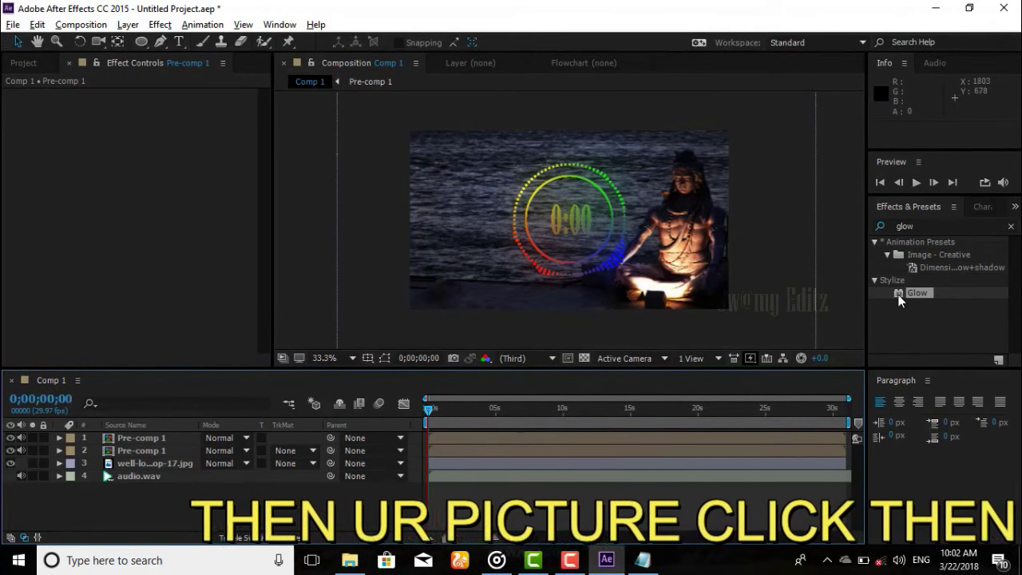
Search 'hue' and apply Hue/Saturation to the Shiva background image layer.
left_click(924, 225)
key("BackSpace")
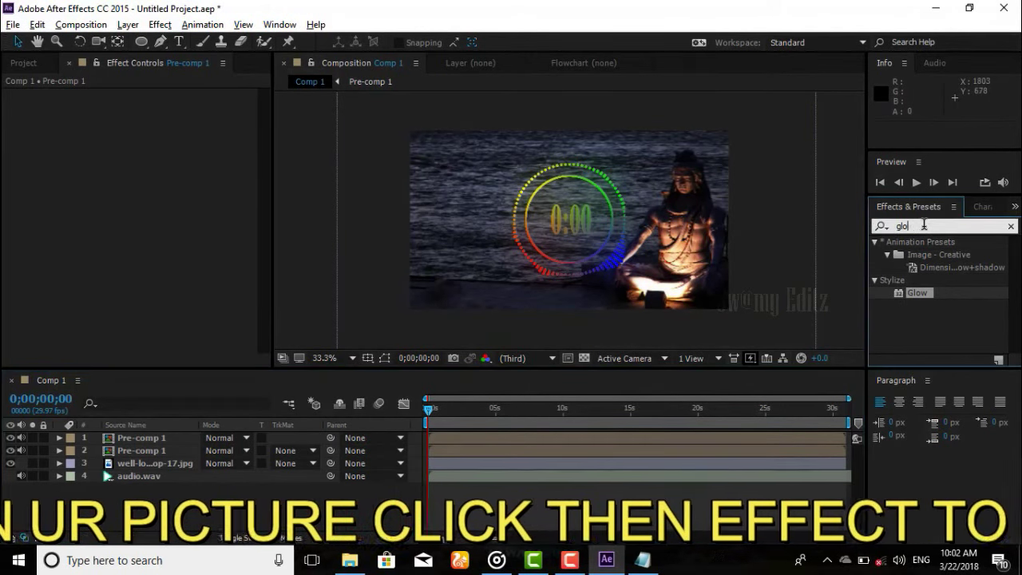
key("BackSpace")
key("BackSpace")
key("BackSpace")
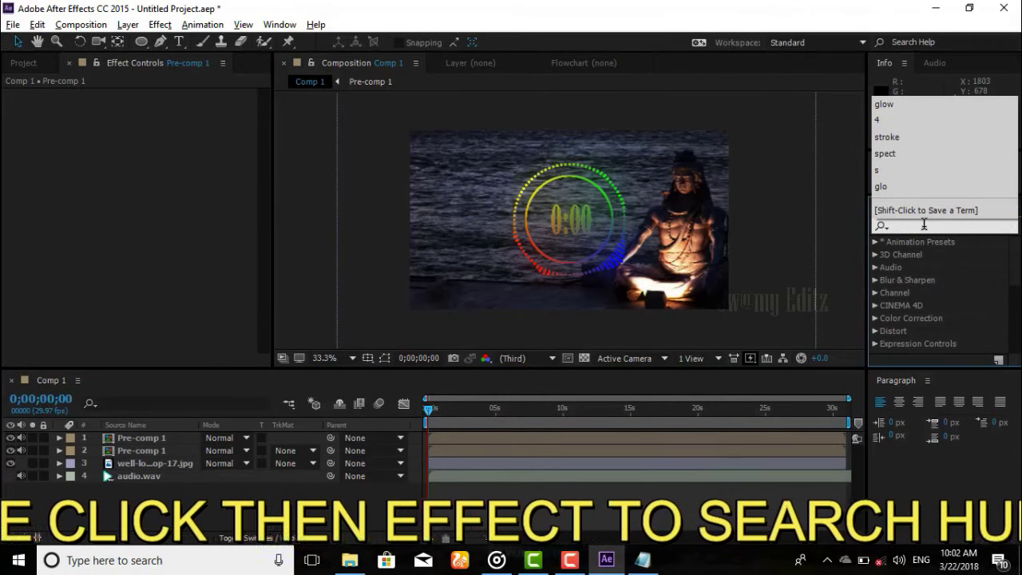
type("hu")
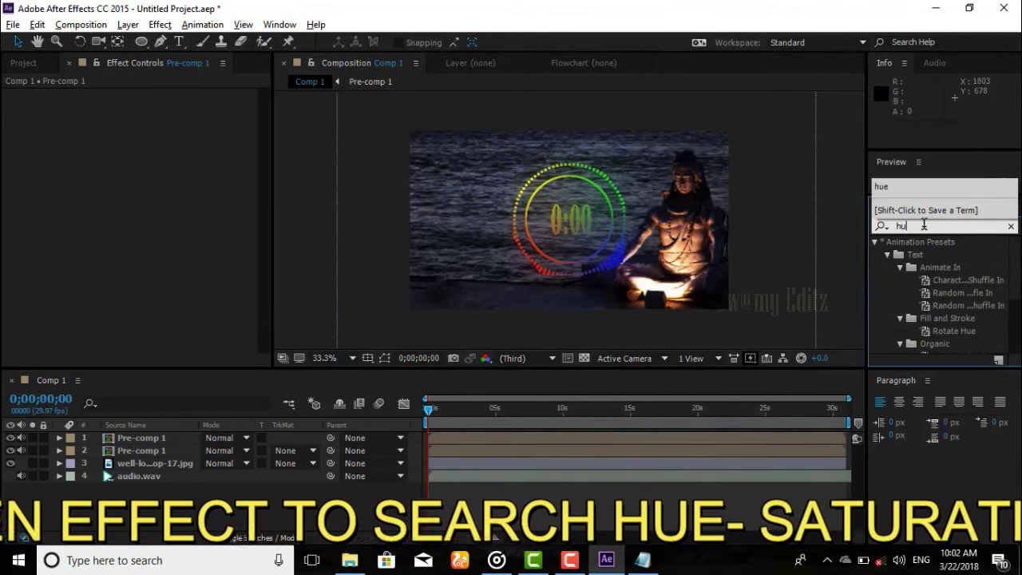
type("e")
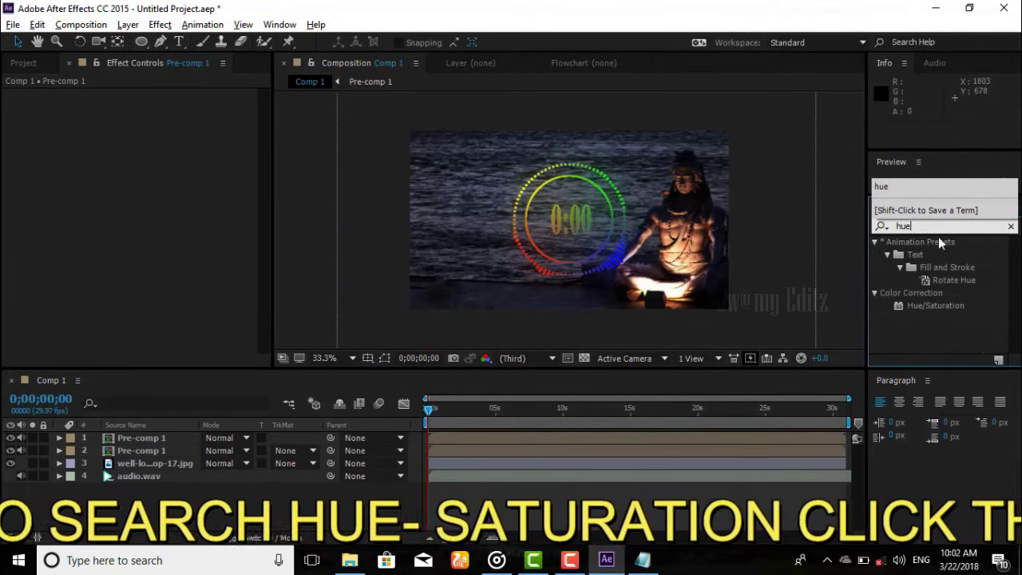
left_click(946, 304)
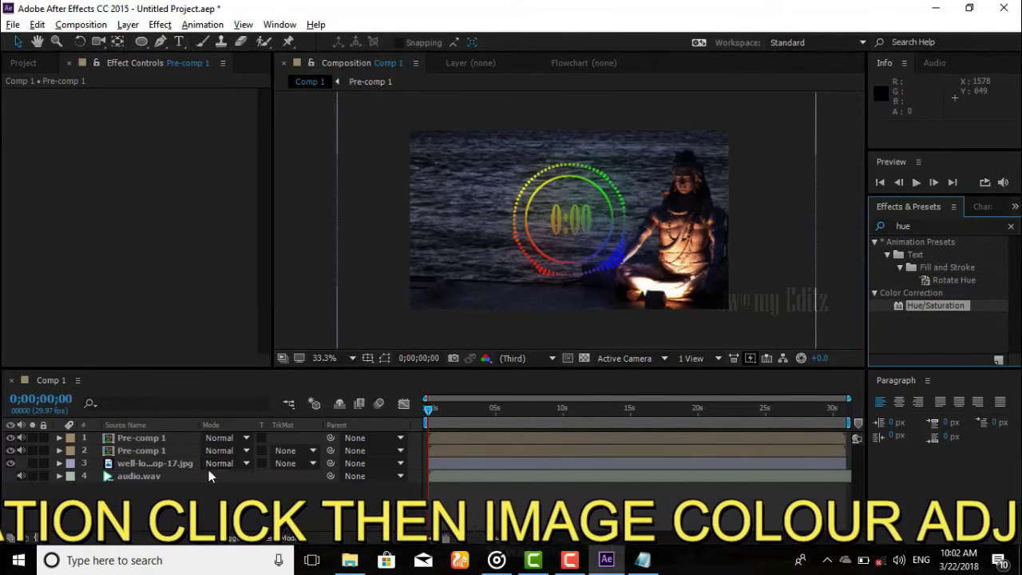
left_click(180, 462)
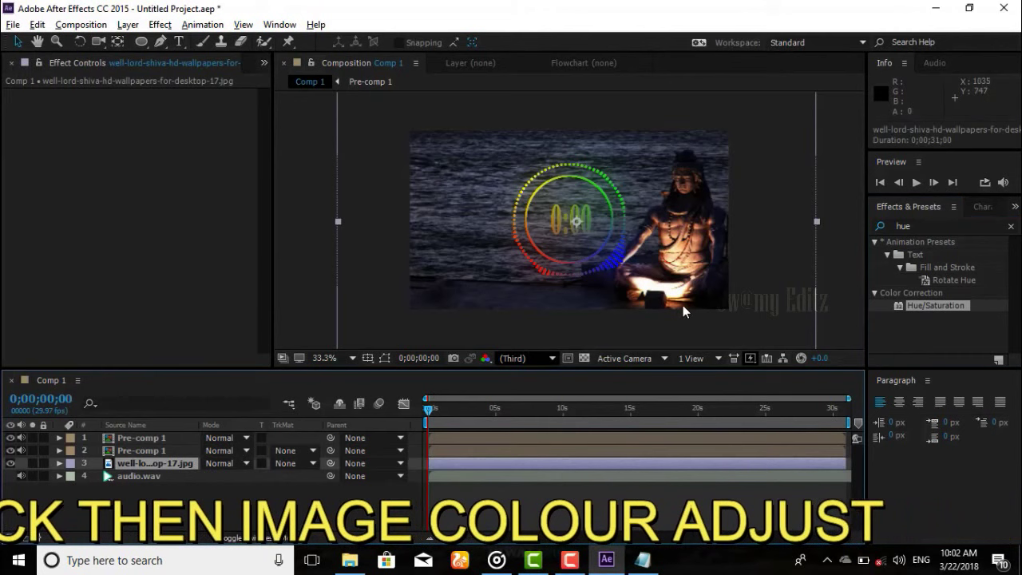
double_click(913, 300)
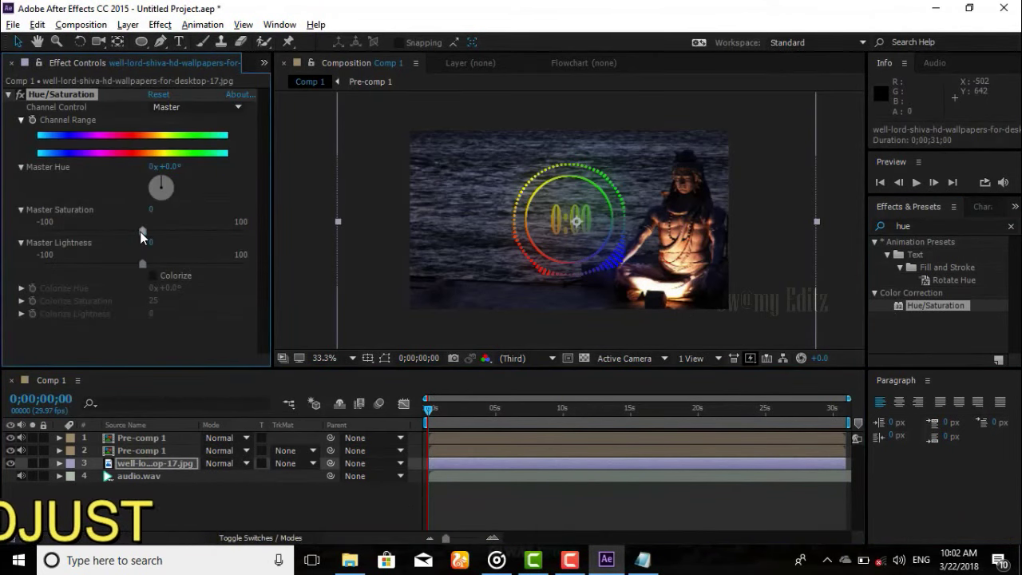
Set Master Saturation to -82 and Master Lightness to -68, keeping the Master channel.
left_click_drag(141, 232, 52, 233)
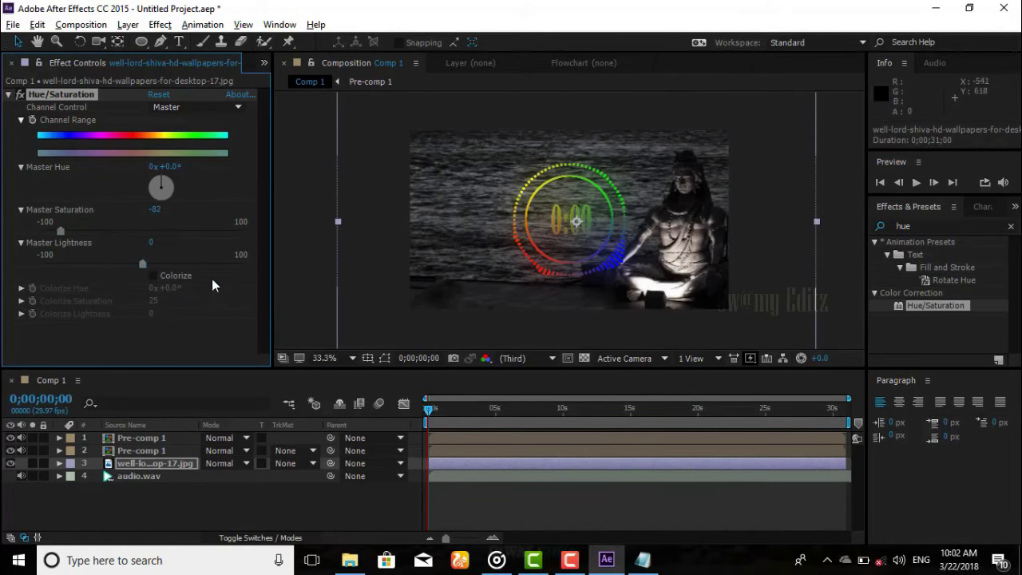
left_click_drag(212, 254, 210, 254)
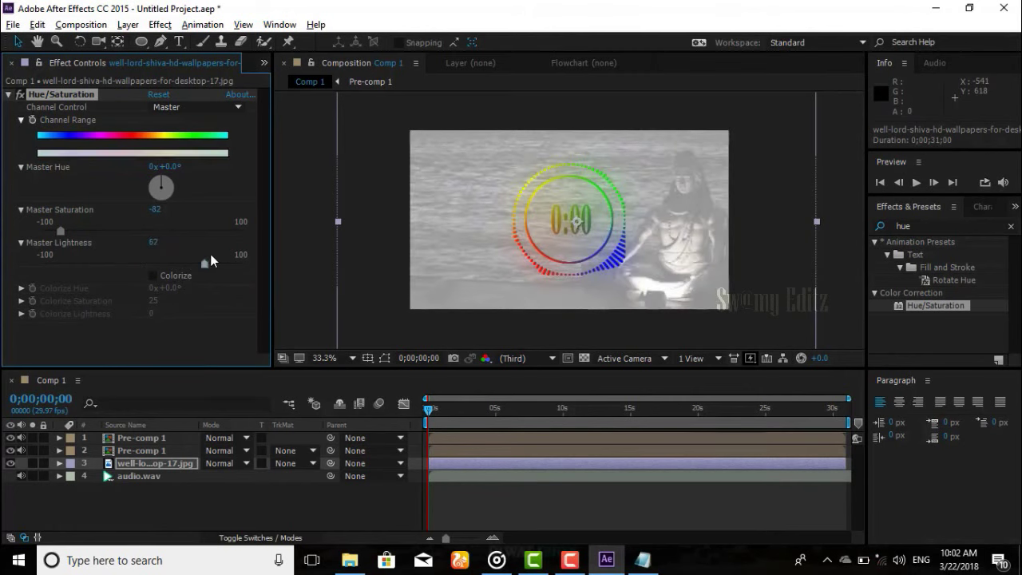
left_click(91, 264)
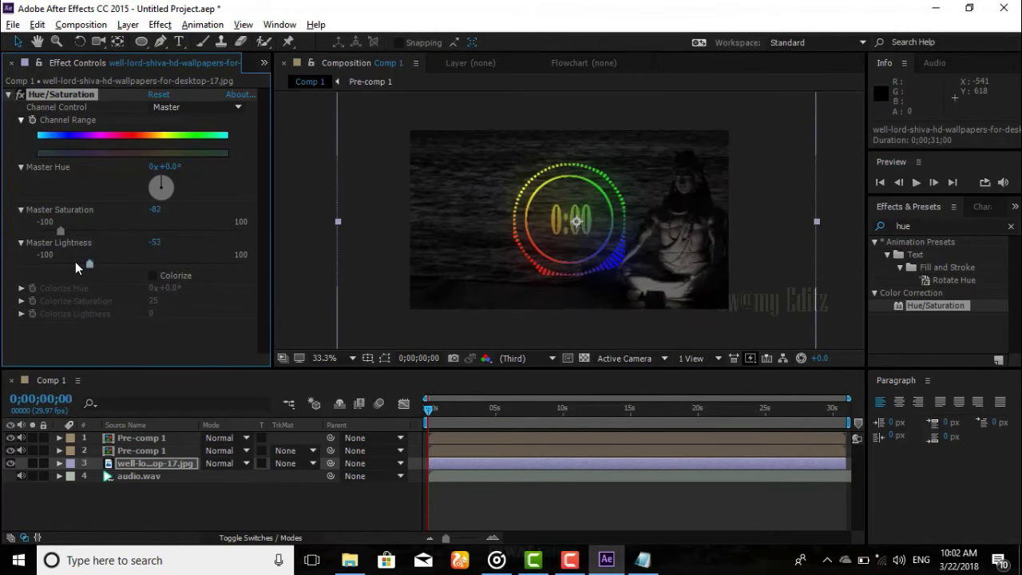
left_click(75, 261)
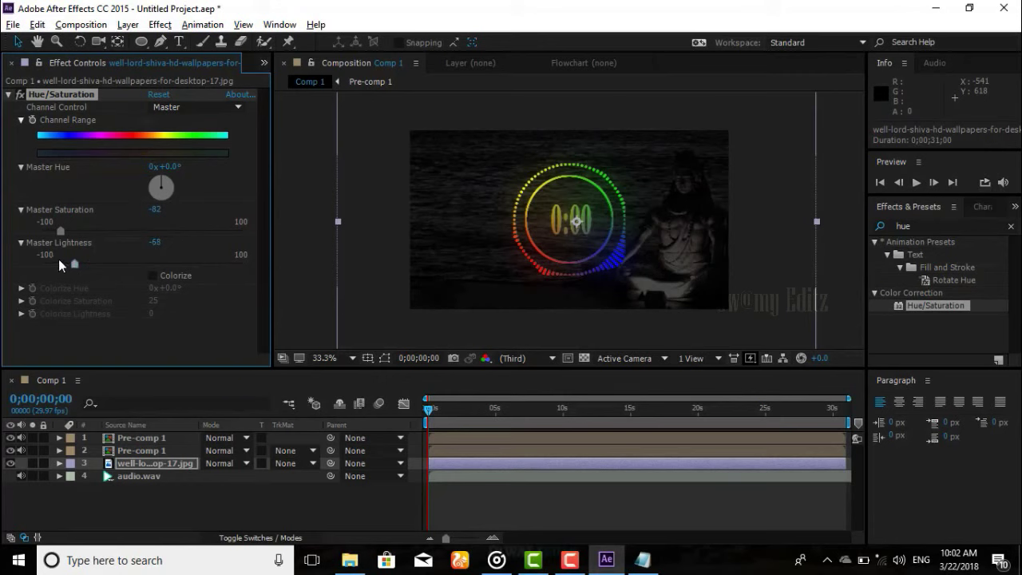
left_click(58, 259)
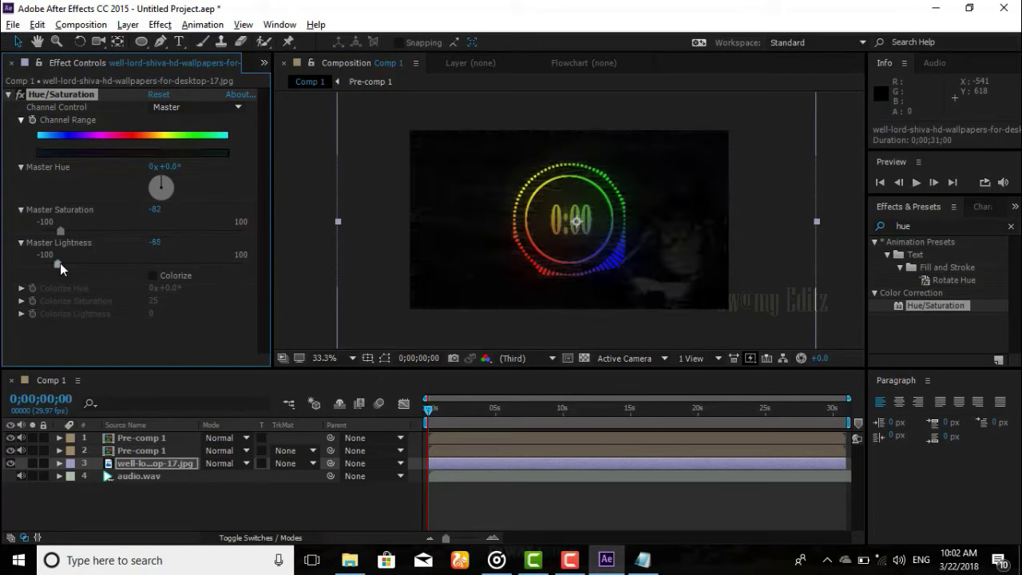
left_click_drag(63, 263, 75, 263)
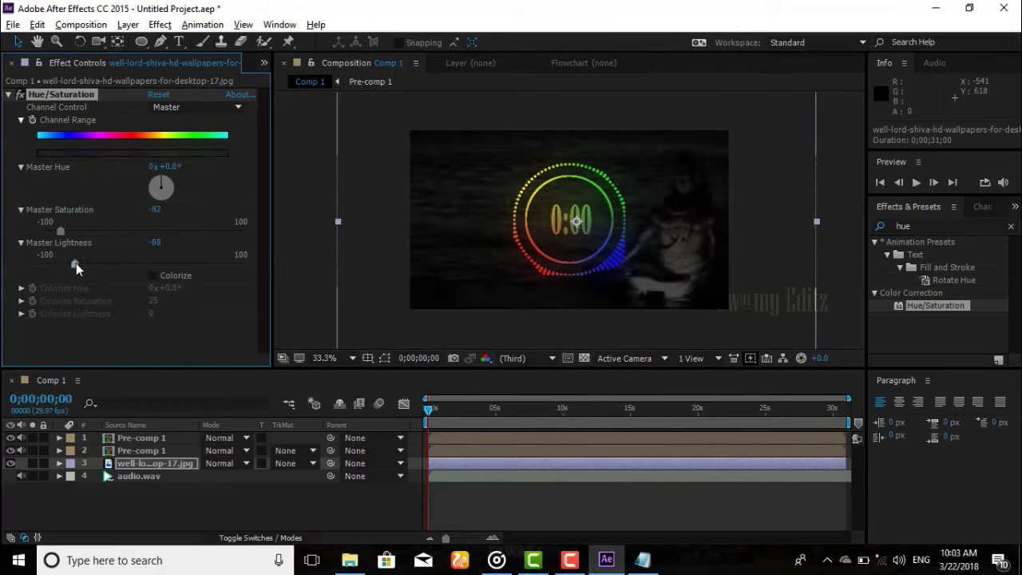
left_click(170, 110)
left_click(126, 96)
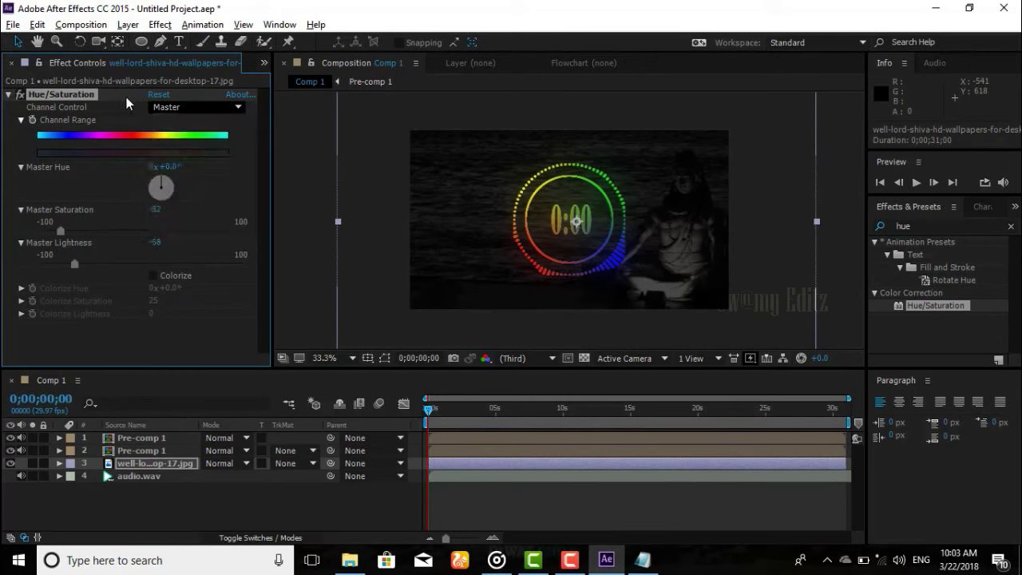
left_click(578, 554)
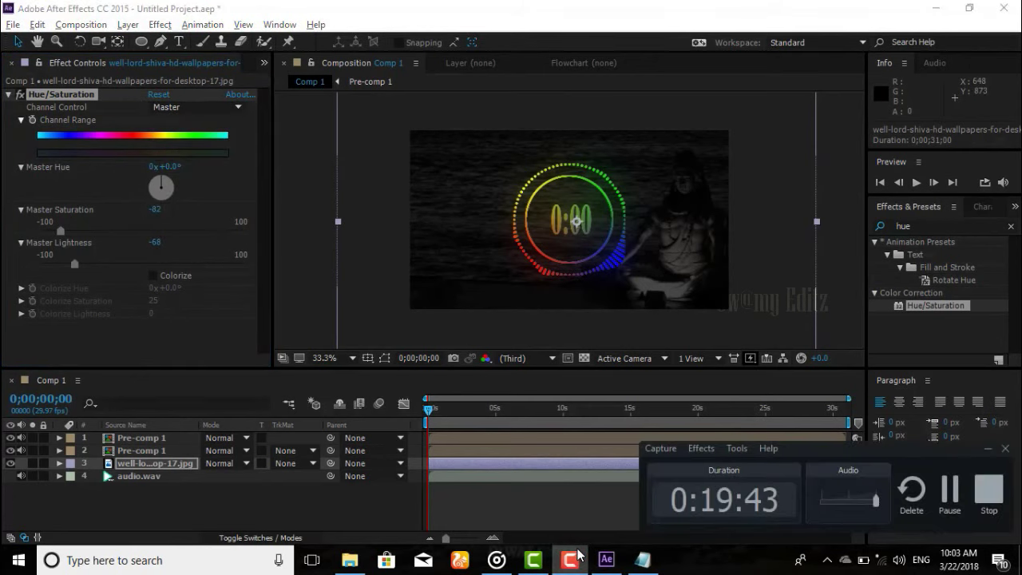
Preview the ring timer, then return to 0;00 and replay it with audio from the start.
left_click(578, 555)
left_click(581, 514)
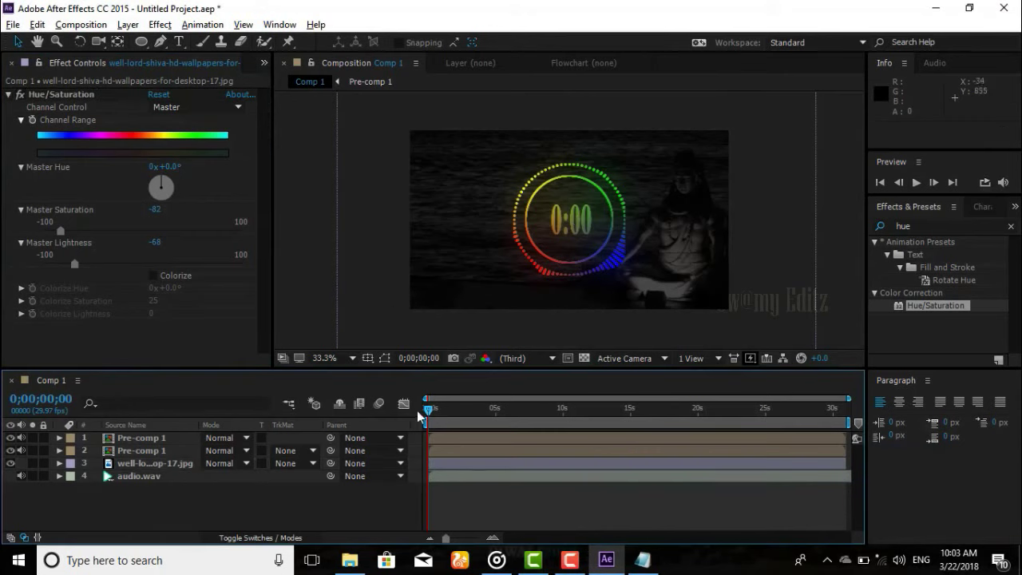
mouse_move(429, 411)
left_mouse_down()
mouse_move(503, 411)
mouse_move(467, 423)
mouse_move(411, 412)
left_mouse_up()
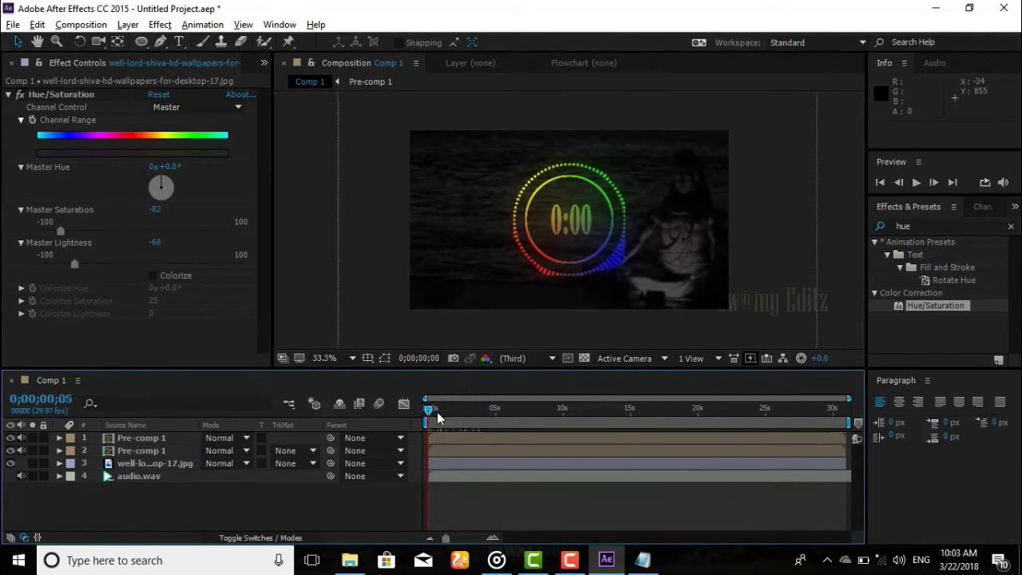
key("space")
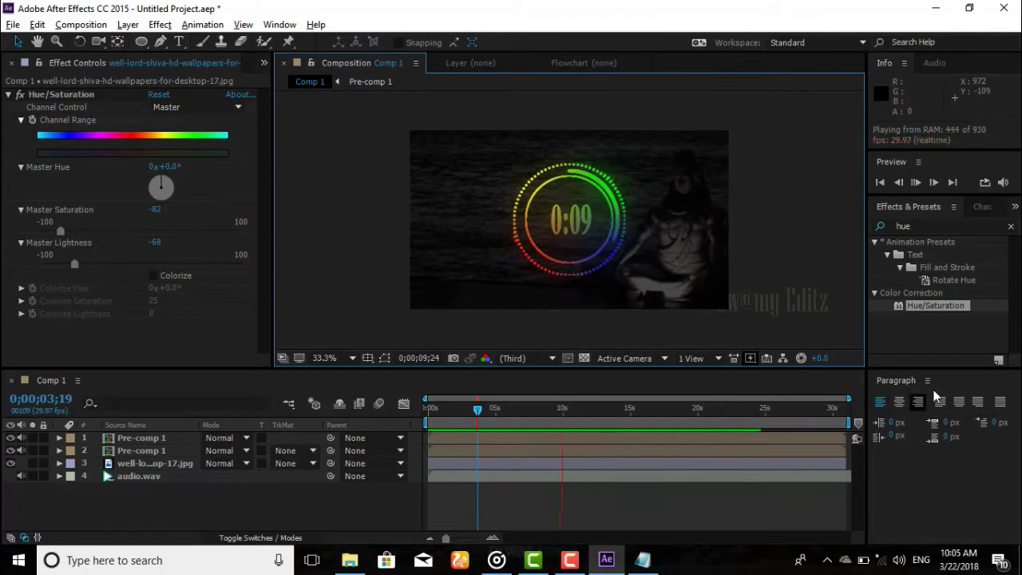
left_click(460, 418)
left_click_drag(457, 410, 418, 410)
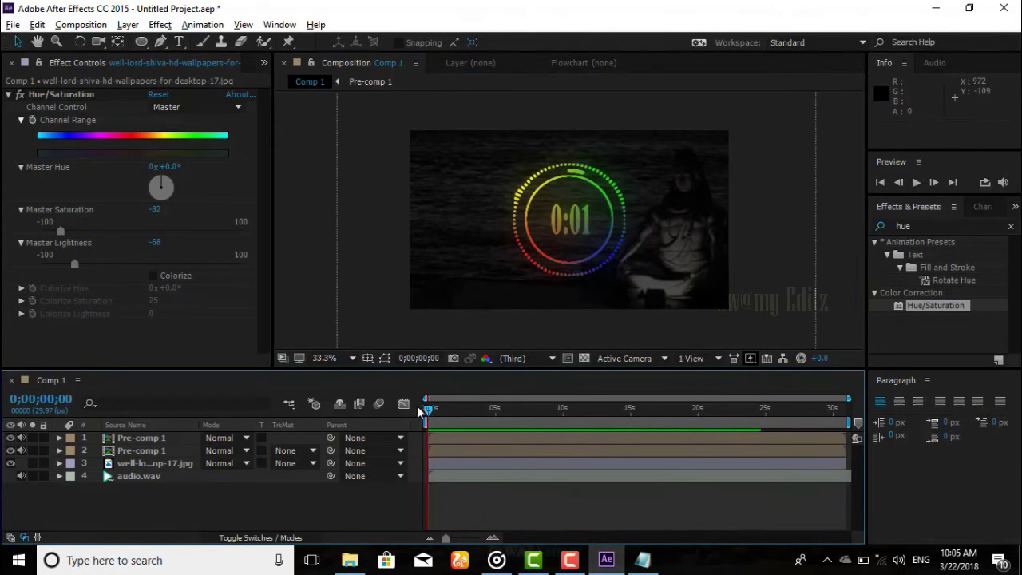
key("space")
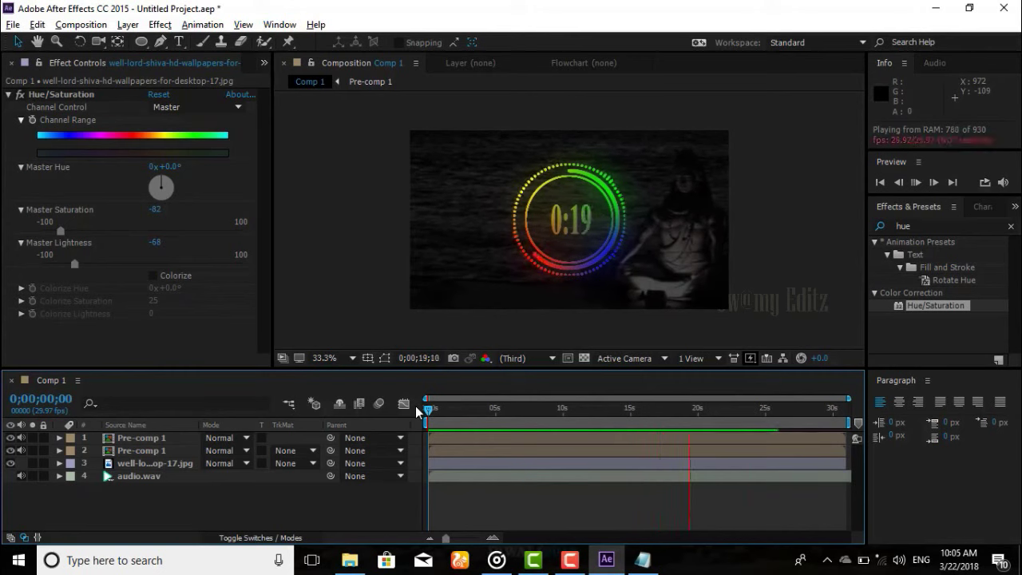
Stop the preview and add Comp 1 to the Render Queue via File > Export.
left_click(481, 419)
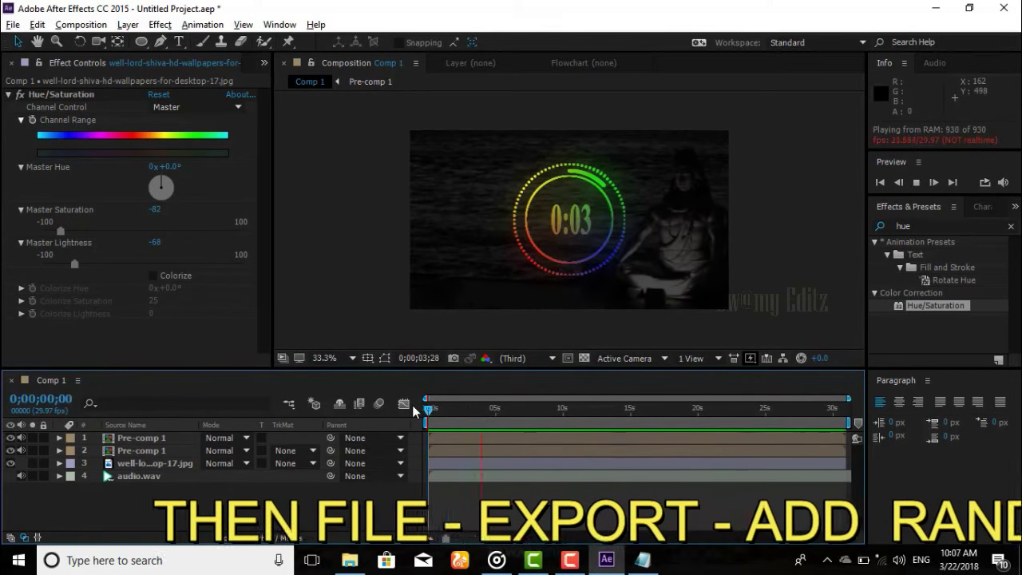
key("space")
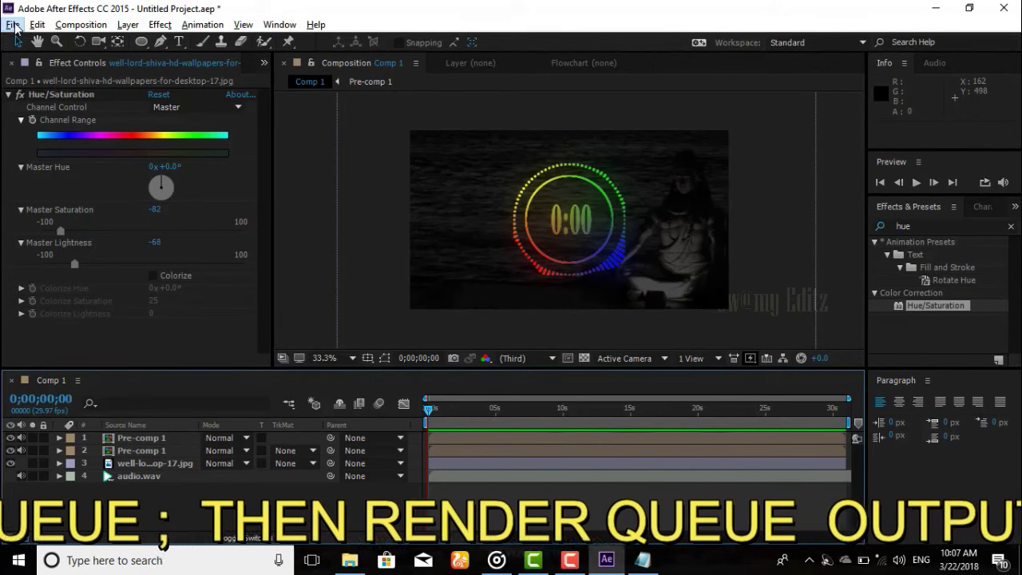
left_click(14, 25)
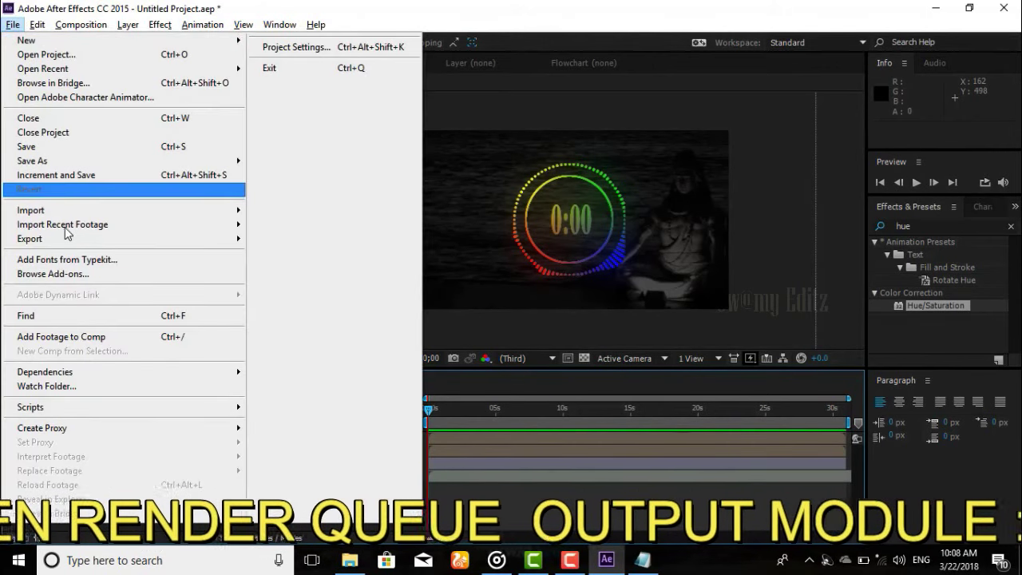
mouse_move(232, 239)
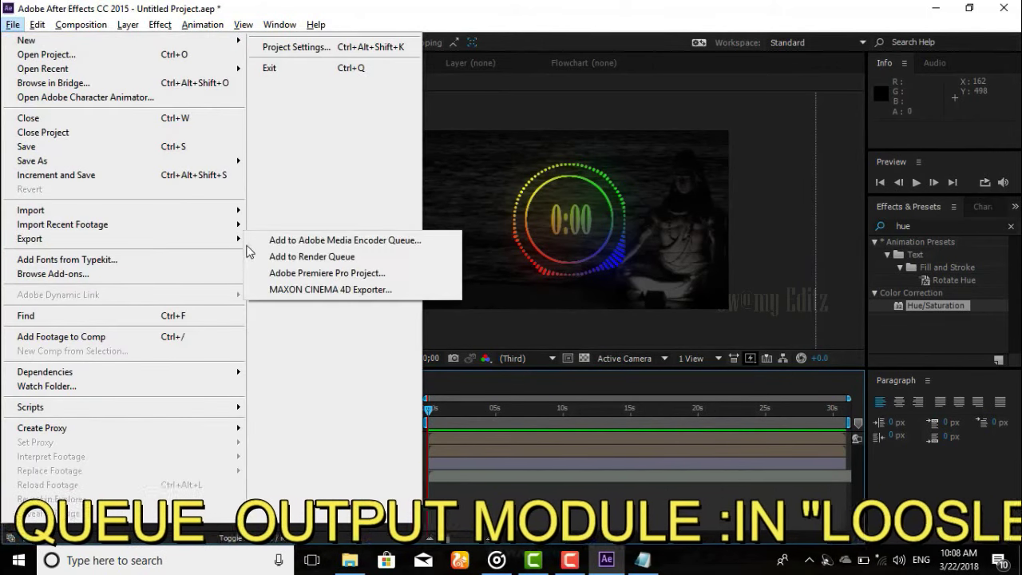
left_click(275, 256)
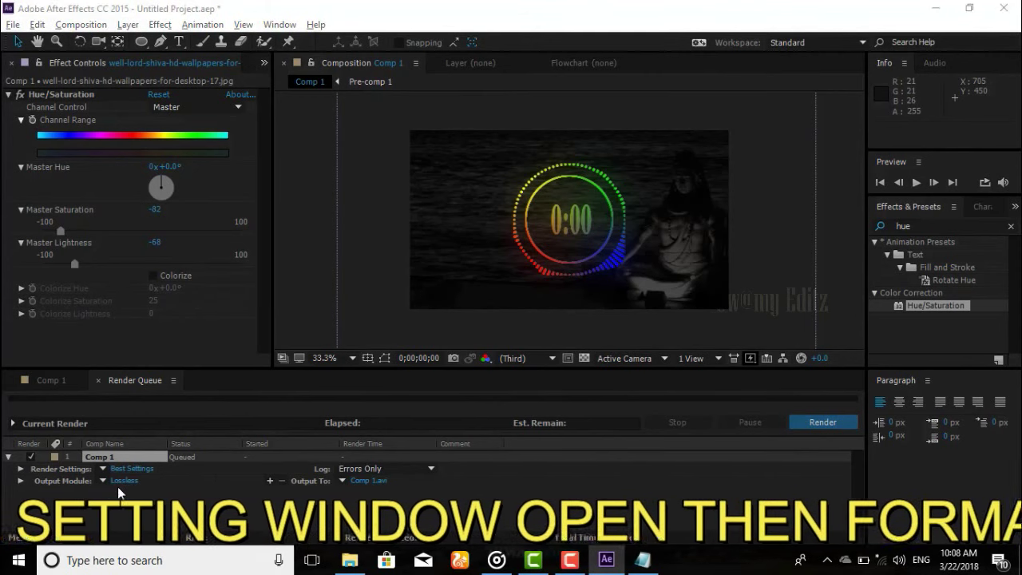
Change Comp 1's output module from Lossless to QuickTime, using the H.264 codec at quality 50.
left_click(123, 481)
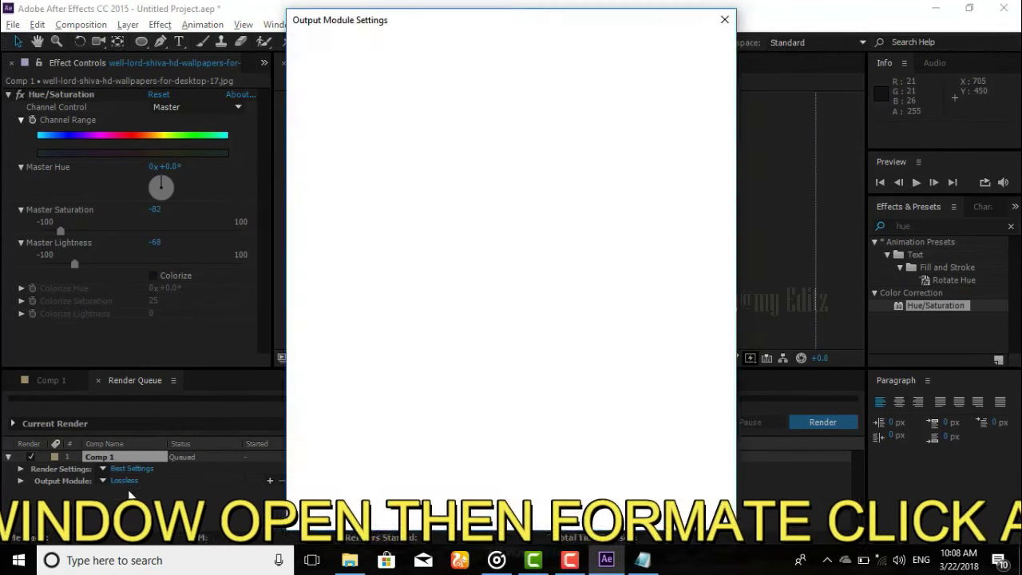
left_click(723, 22)
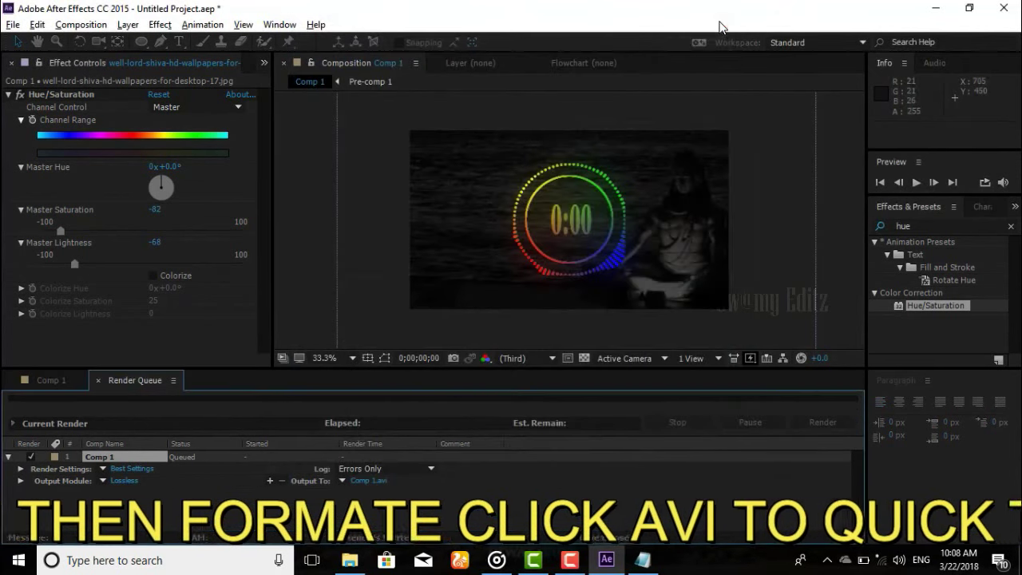
left_click(121, 480)
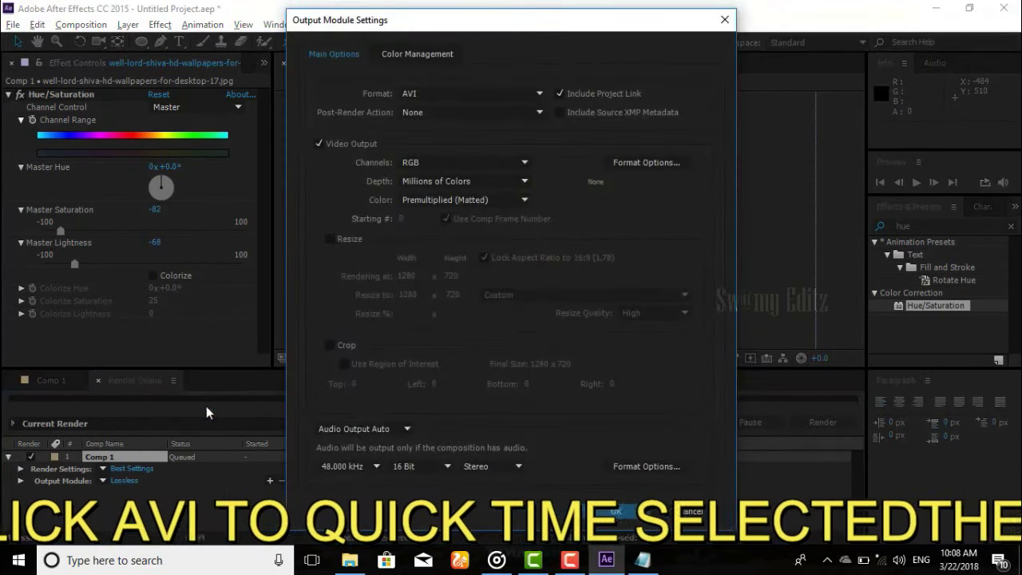
left_click(463, 95)
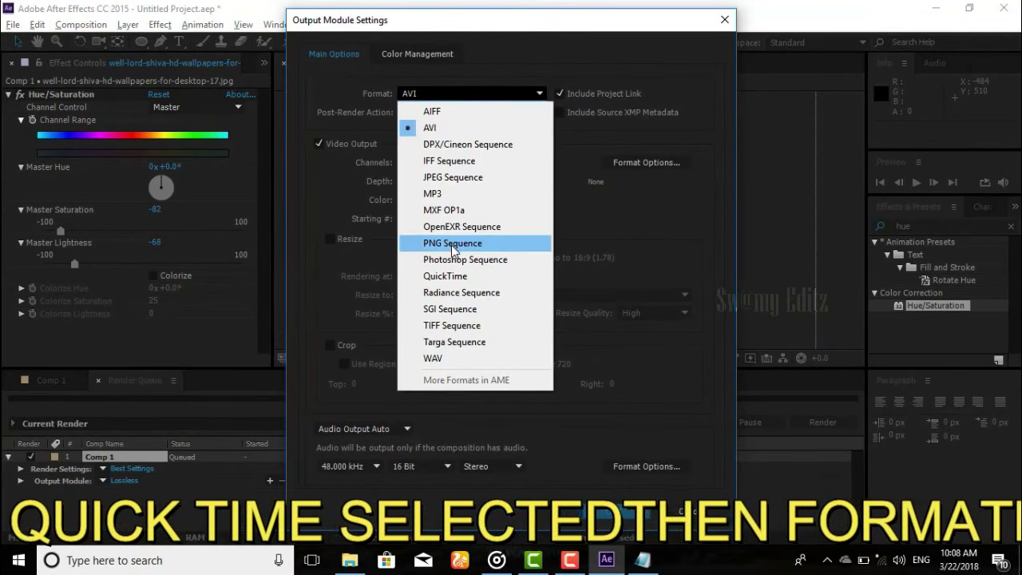
left_click(449, 278)
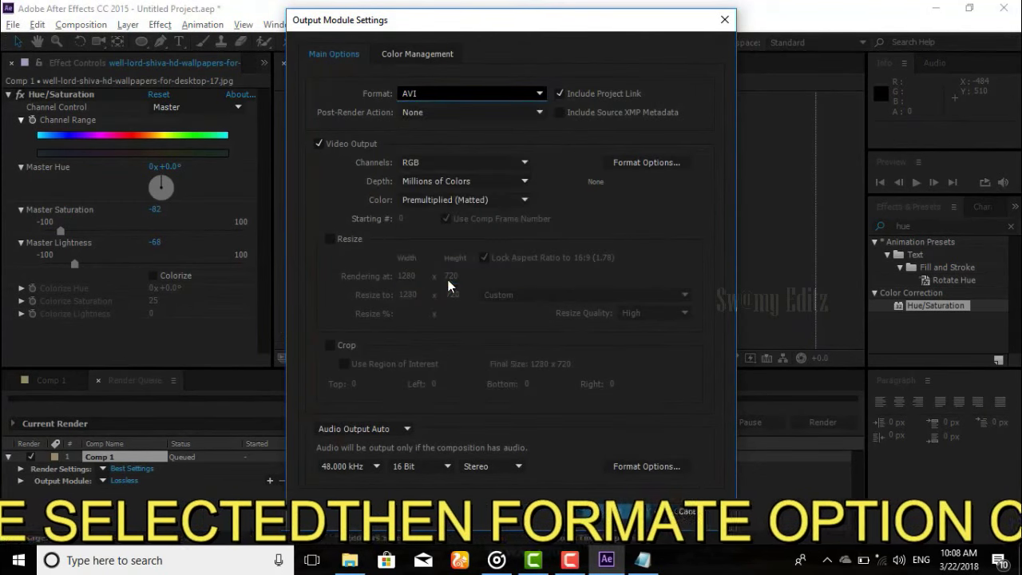
left_click(631, 166)
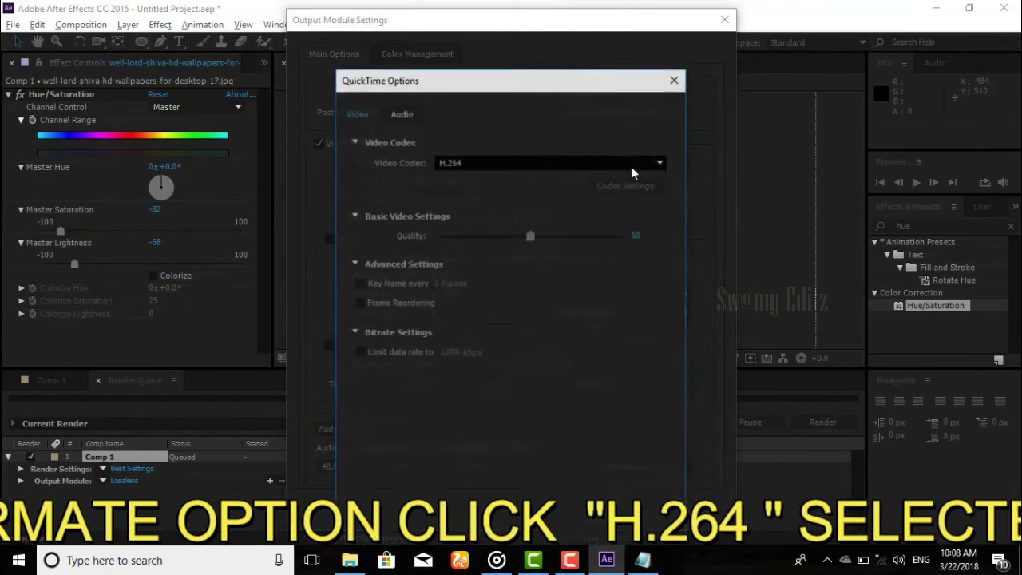
left_click(500, 163)
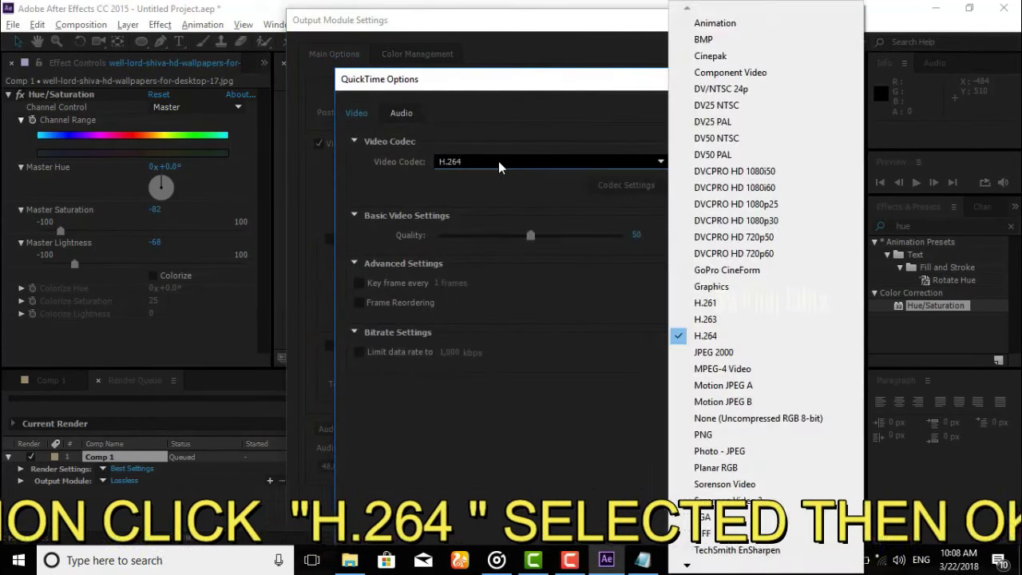
left_click(706, 337)
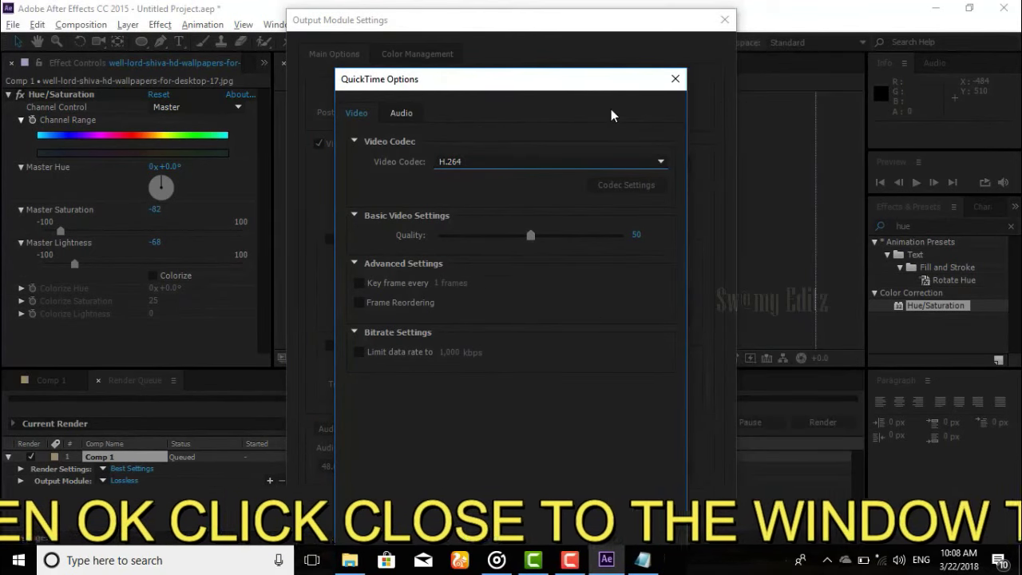
key("Return")
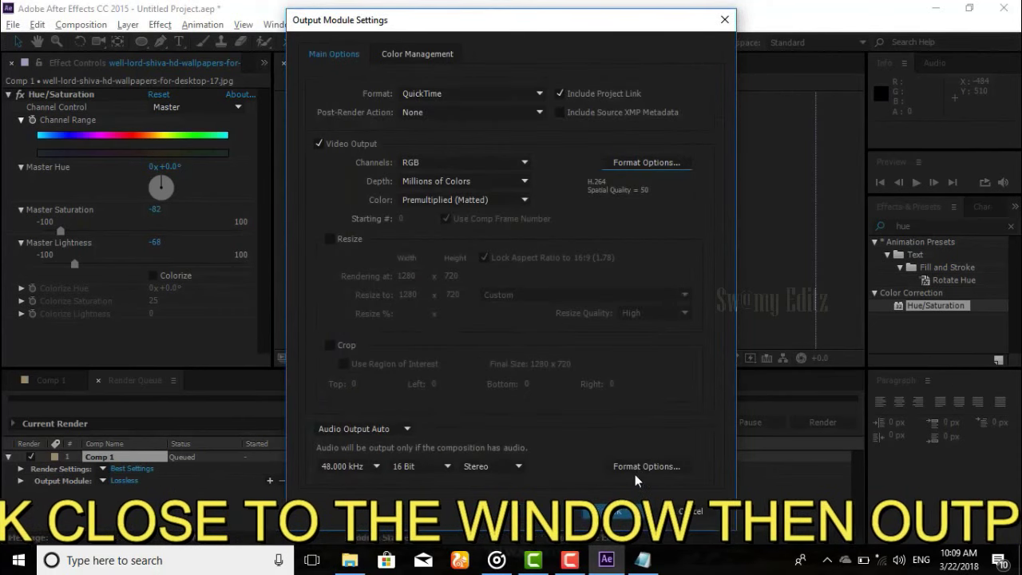
left_click(622, 510)
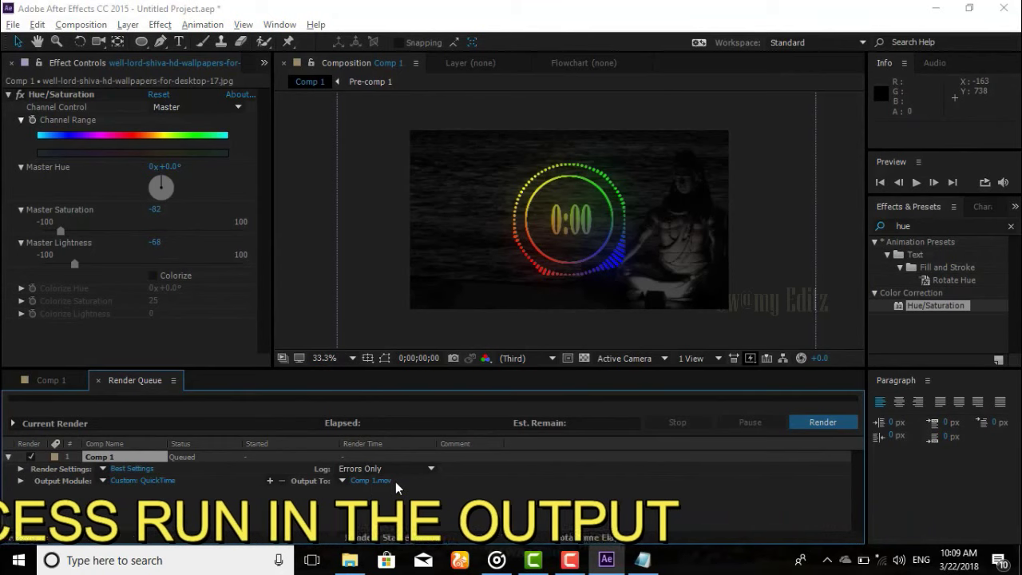
Direct the Comp 1.mov render output to the Music folder.
left_click(394, 481)
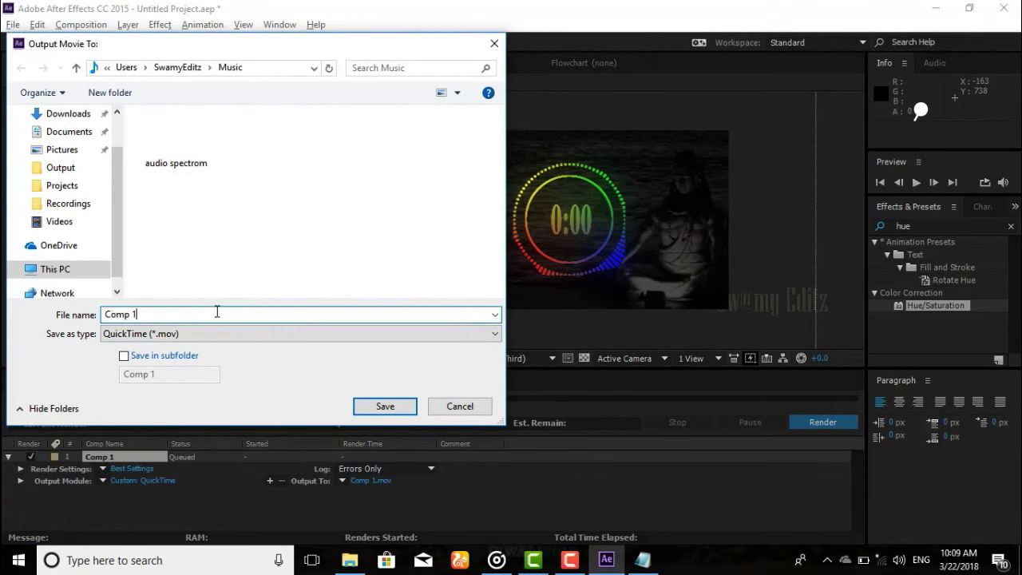
type("gh")
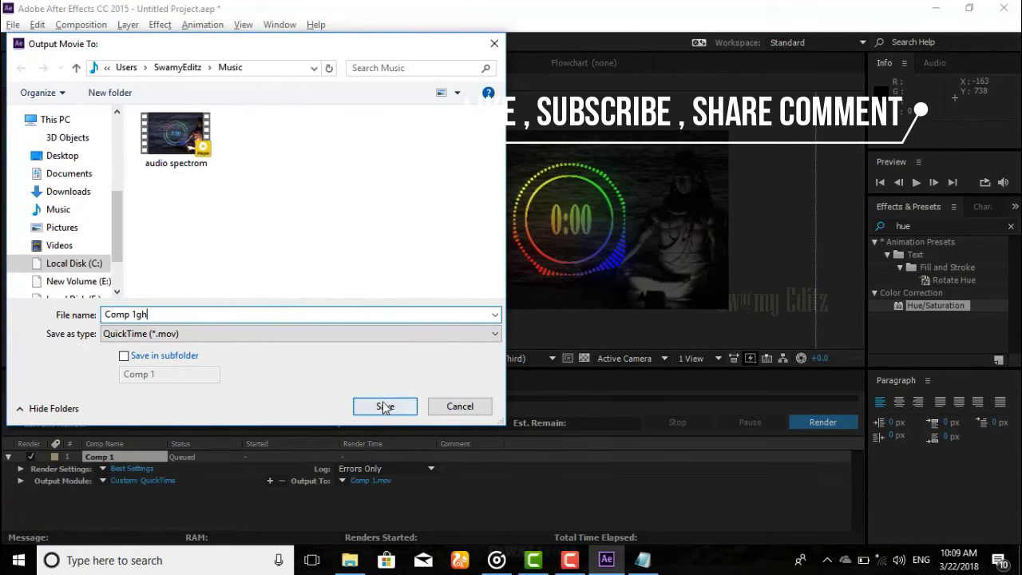
left_click(384, 406)
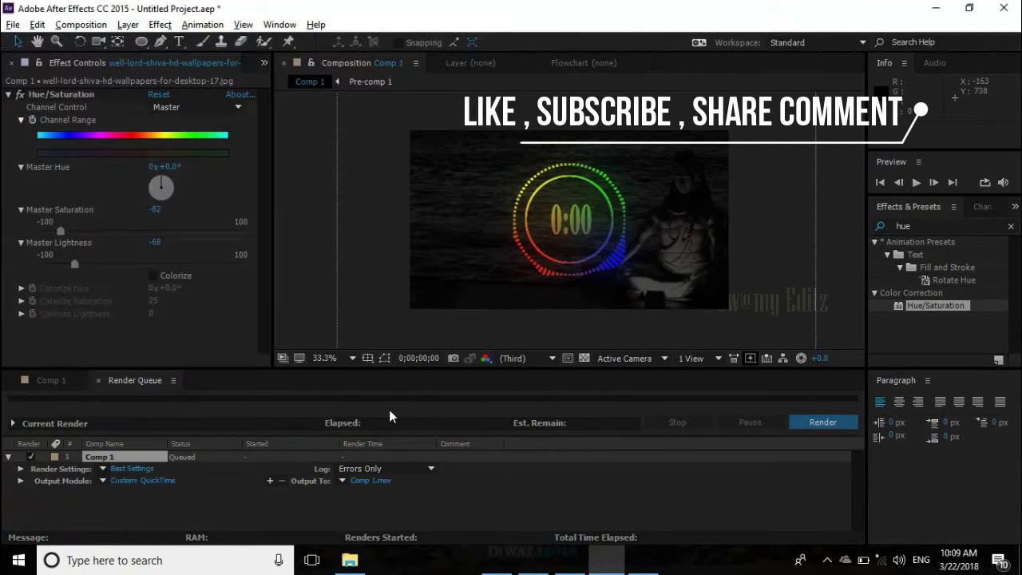